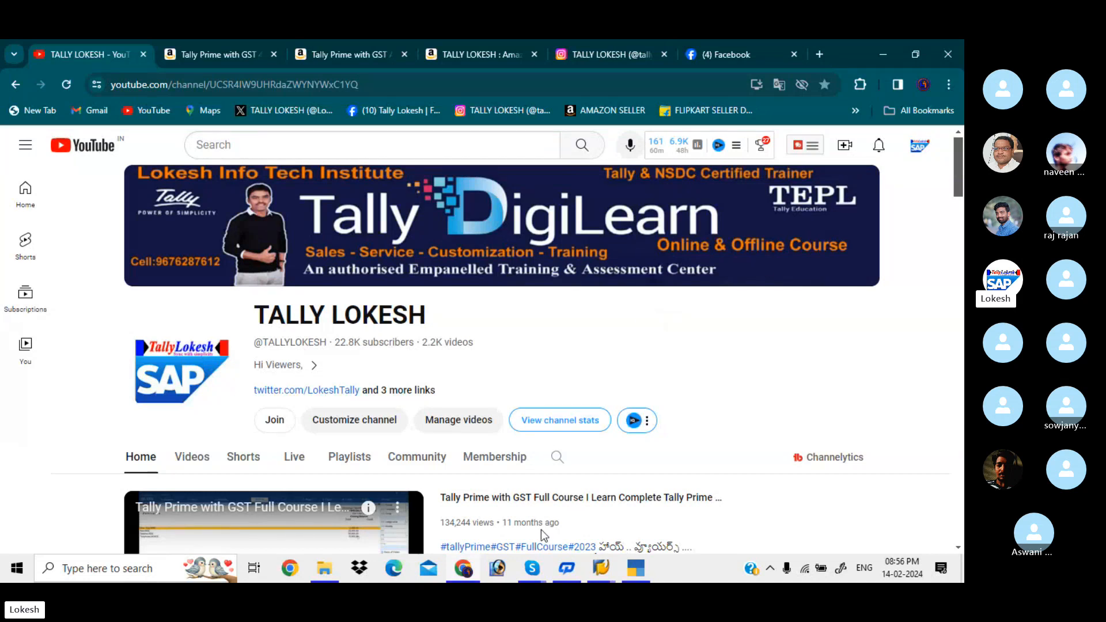
Switch to the Skype group call and ring the first seven participants listed as not on this call
mouse_move(535, 569)
click(478, 501)
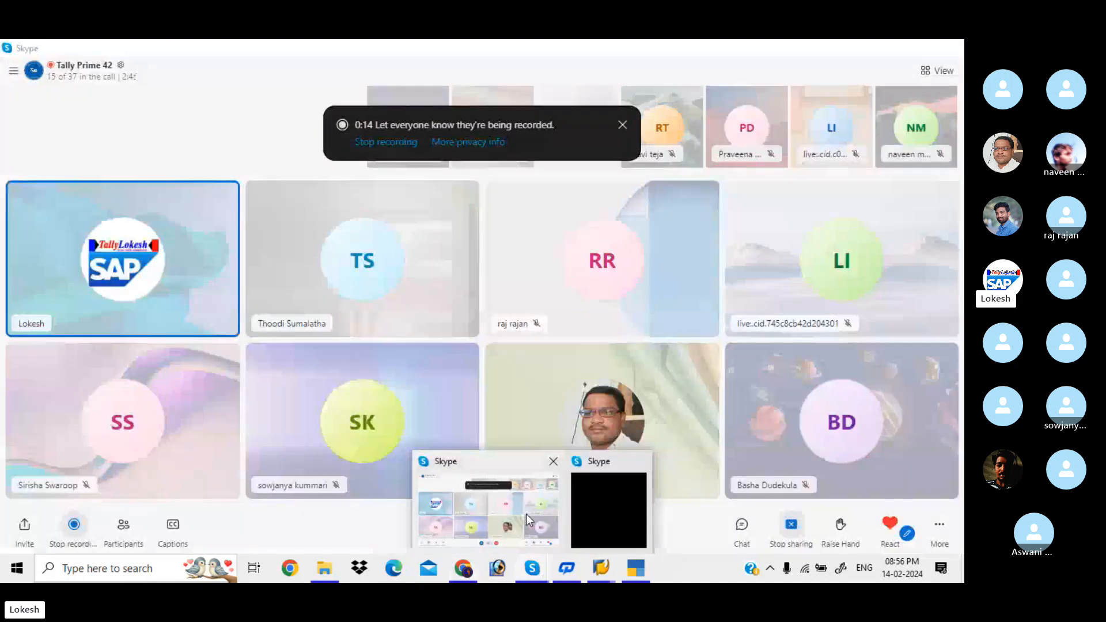
click(125, 543)
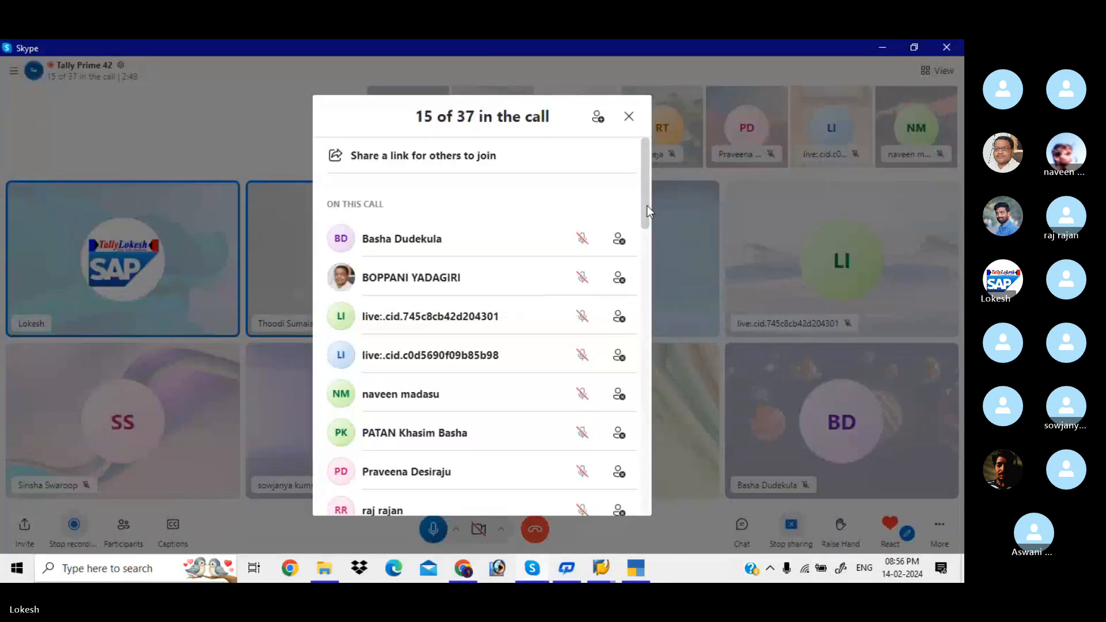
drag(648, 206, 648, 352)
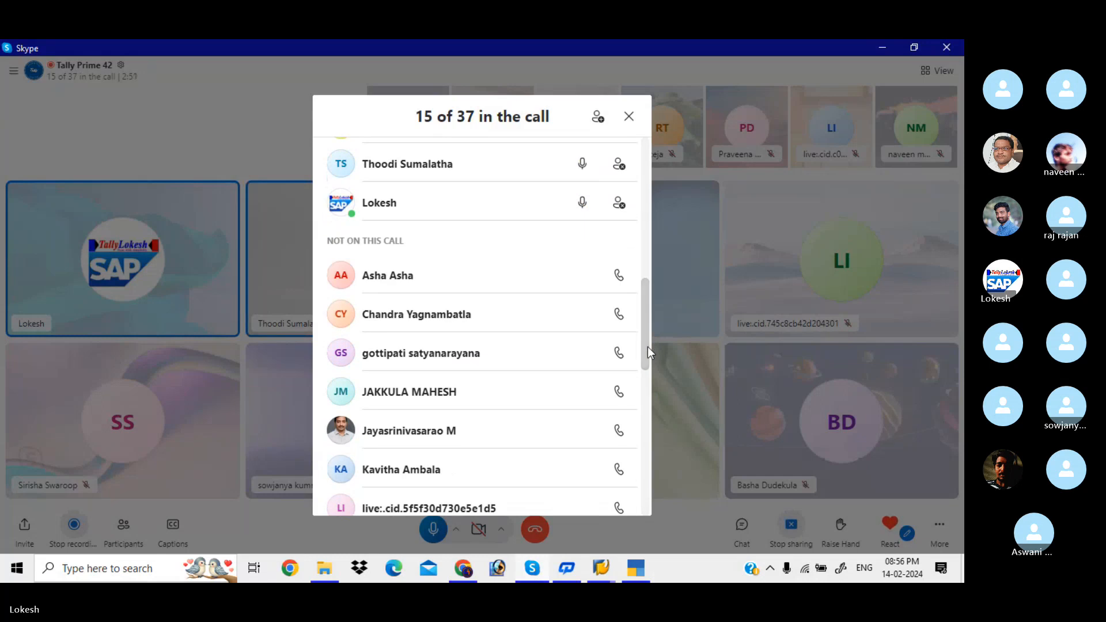
click(620, 279)
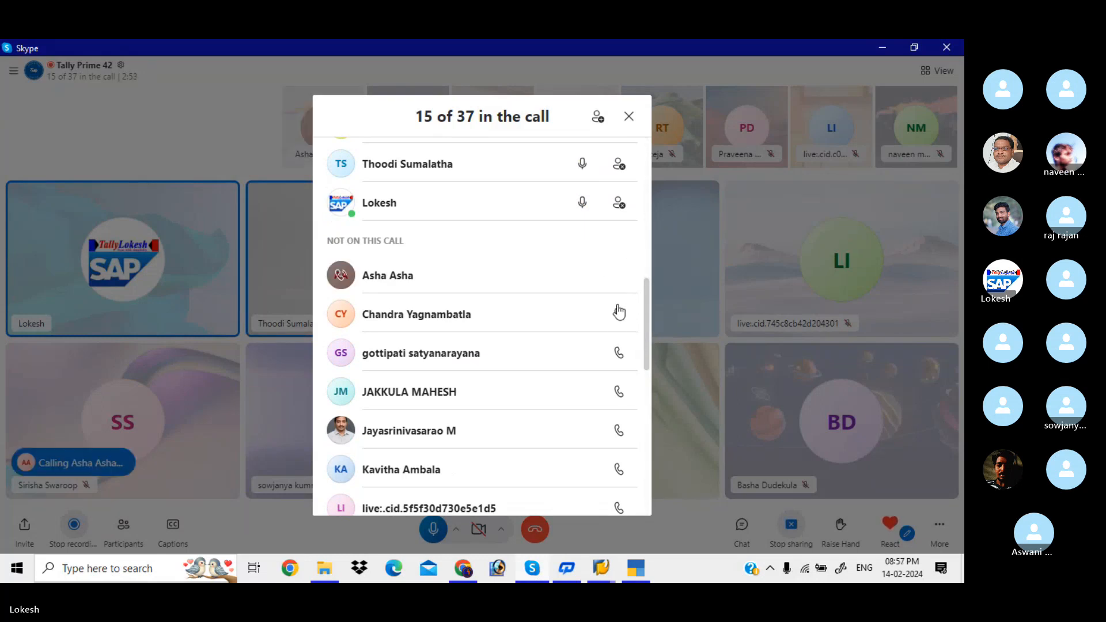
click(619, 317)
click(618, 353)
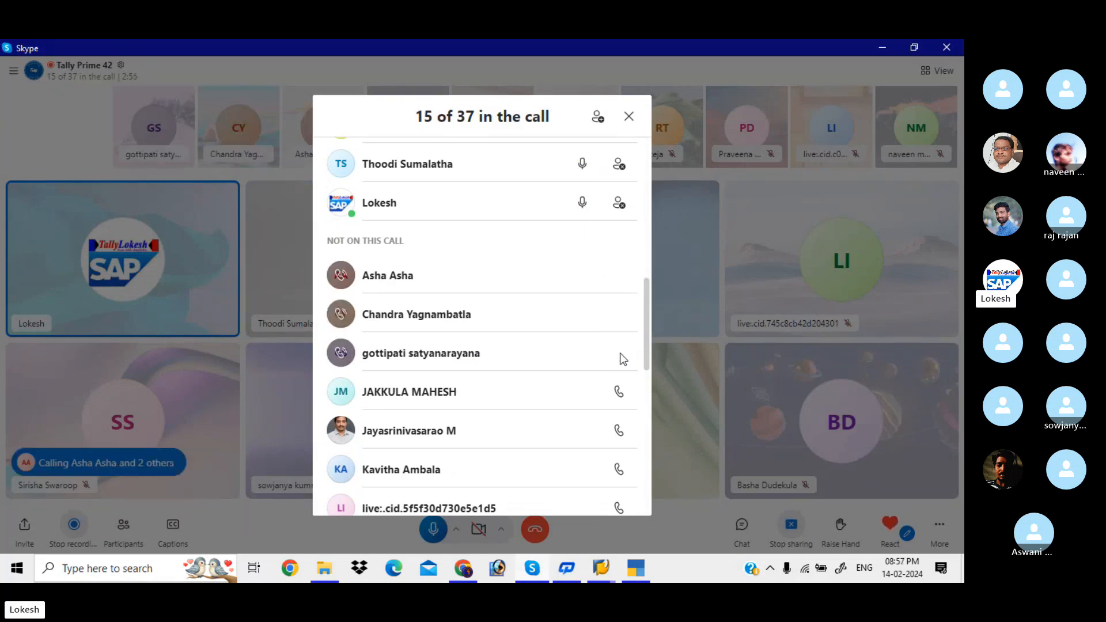
click(619, 394)
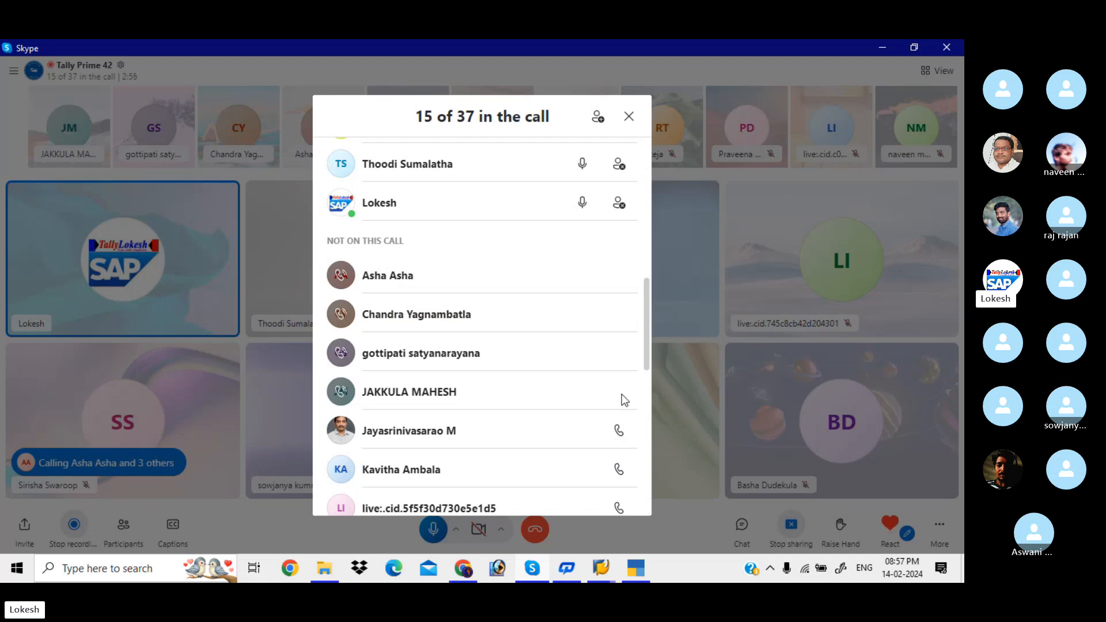
click(619, 432)
click(619, 471)
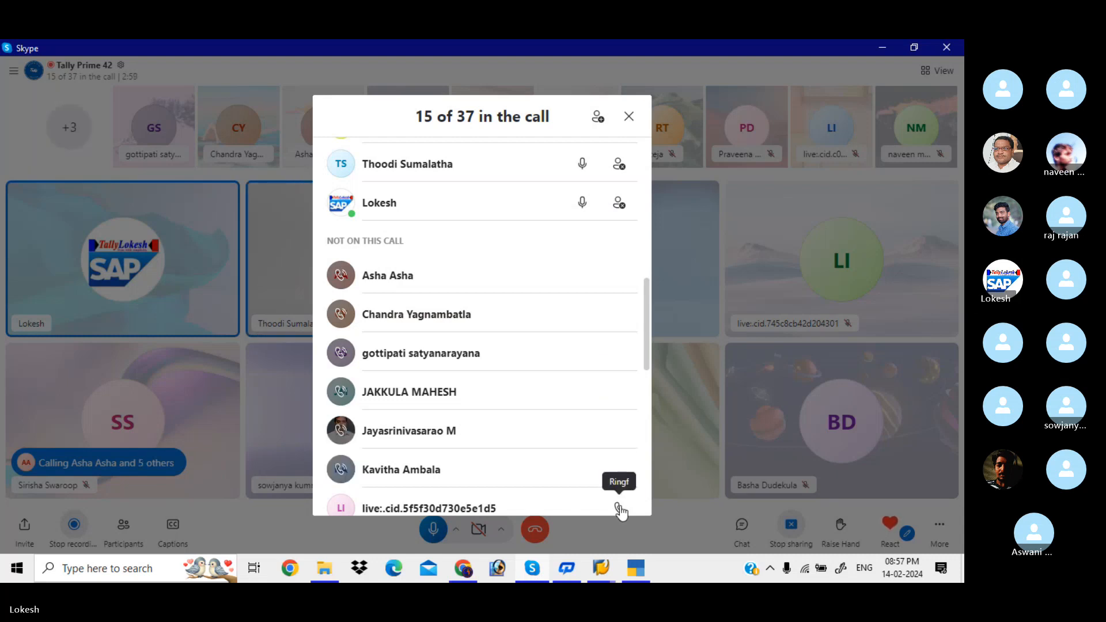
click(619, 508)
Ring the next five absent participants, starting just after the seven already being called
drag(647, 324, 647, 382)
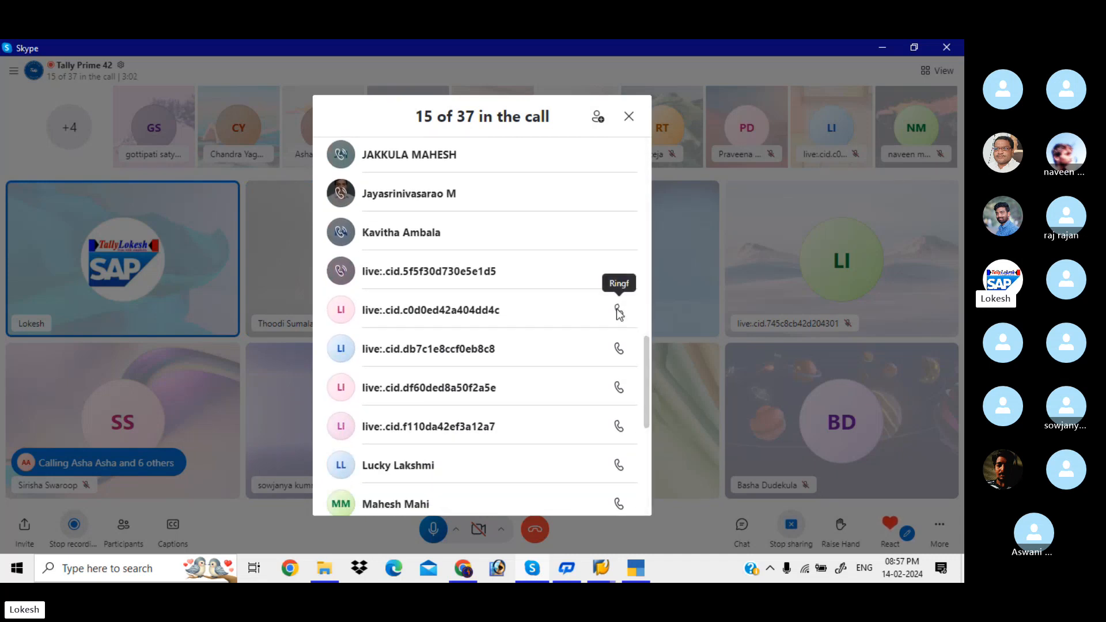
click(618, 310)
click(620, 352)
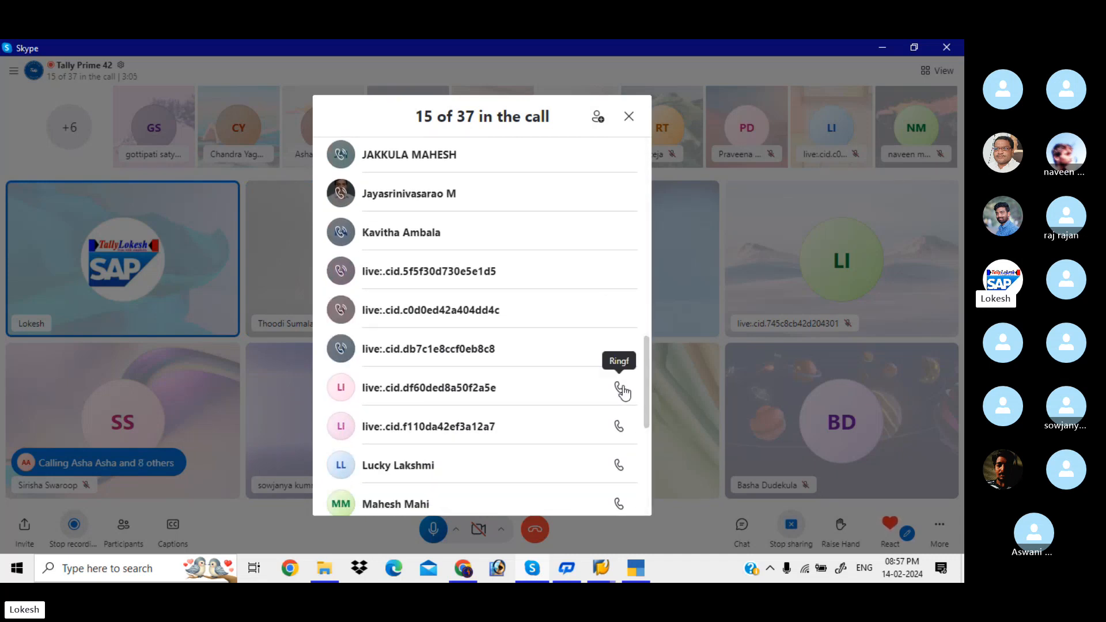
click(620, 388)
click(620, 427)
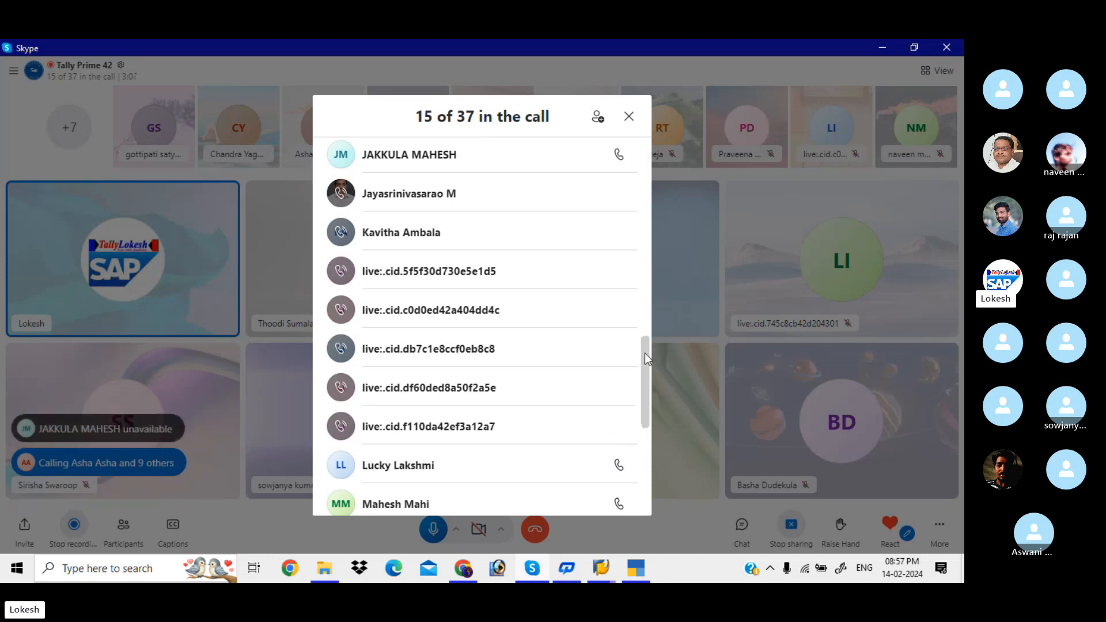
click(620, 465)
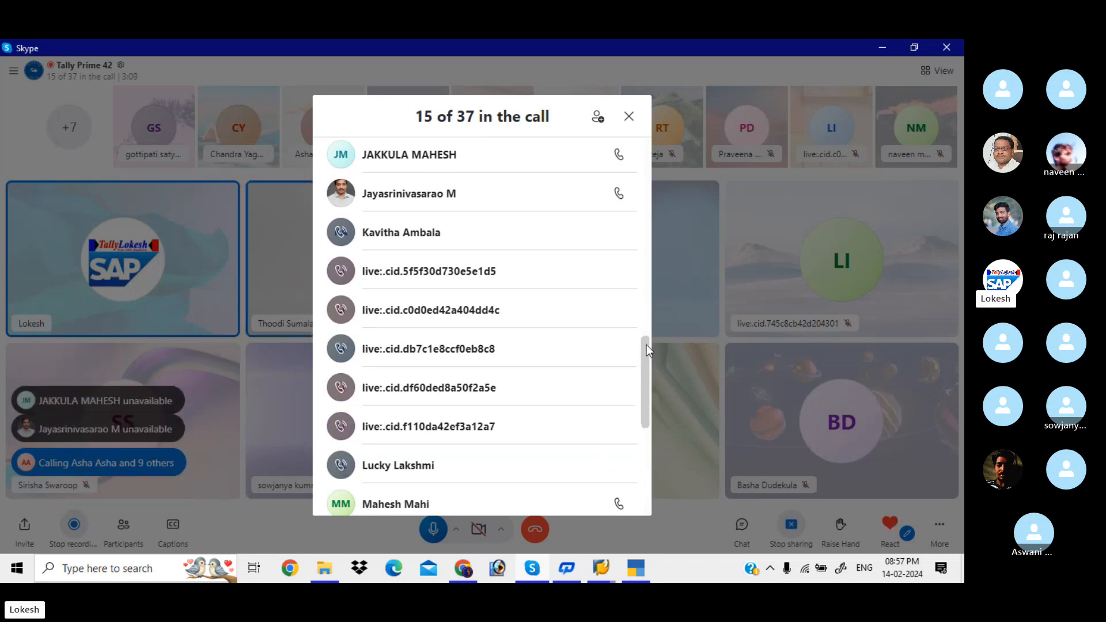
Ring six more absent participants further down the list, continuing from the last one called
drag(646, 344, 646, 399)
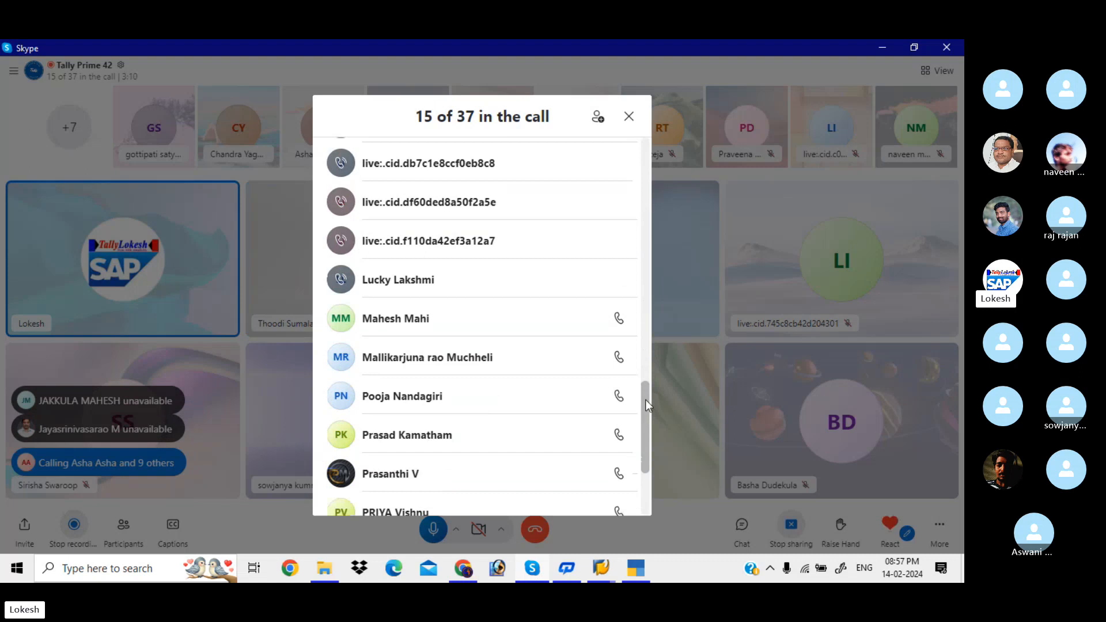
click(619, 319)
click(620, 354)
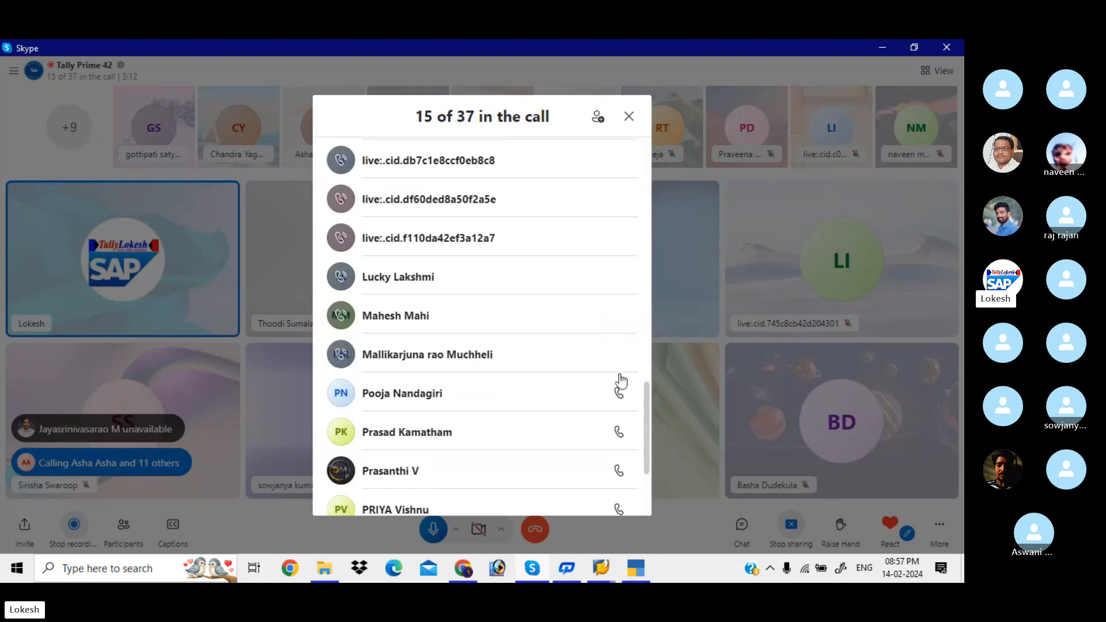
click(618, 393)
click(619, 433)
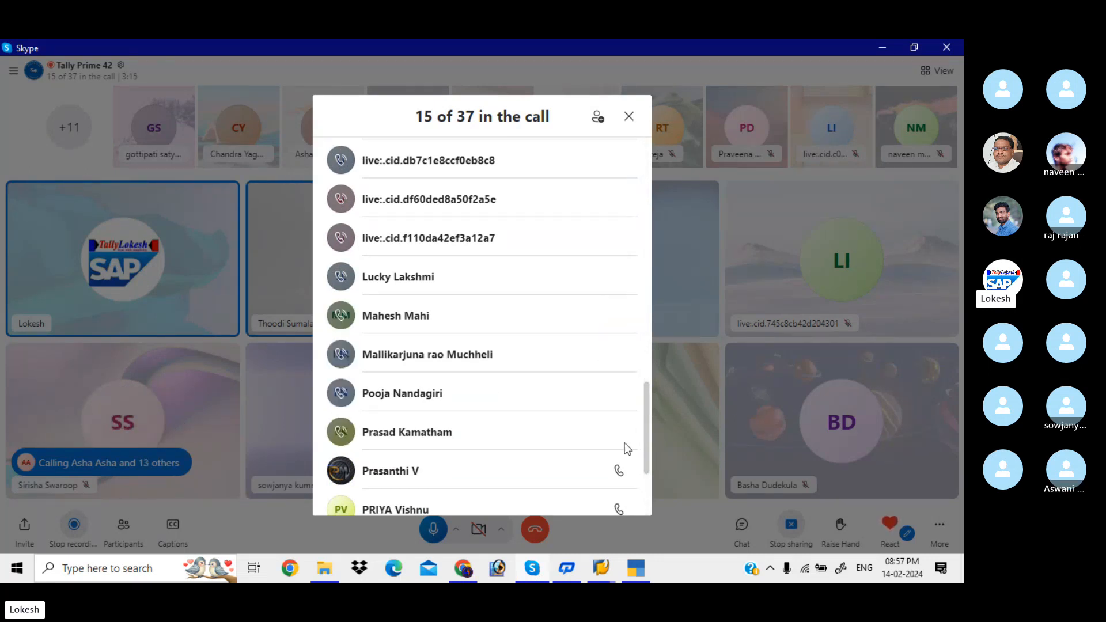
click(618, 471)
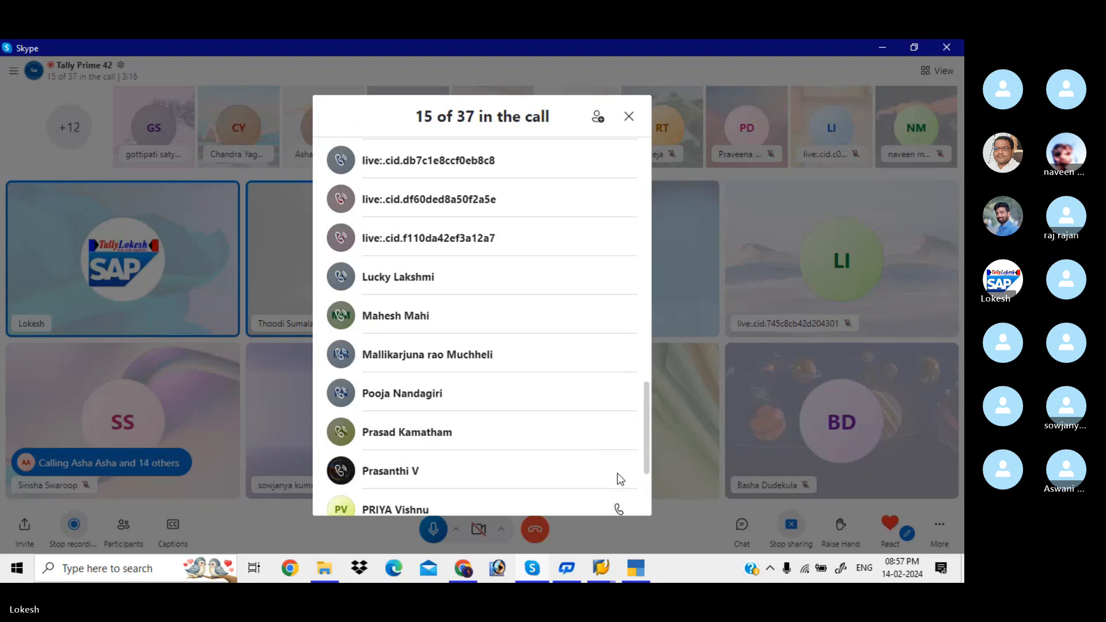
click(618, 511)
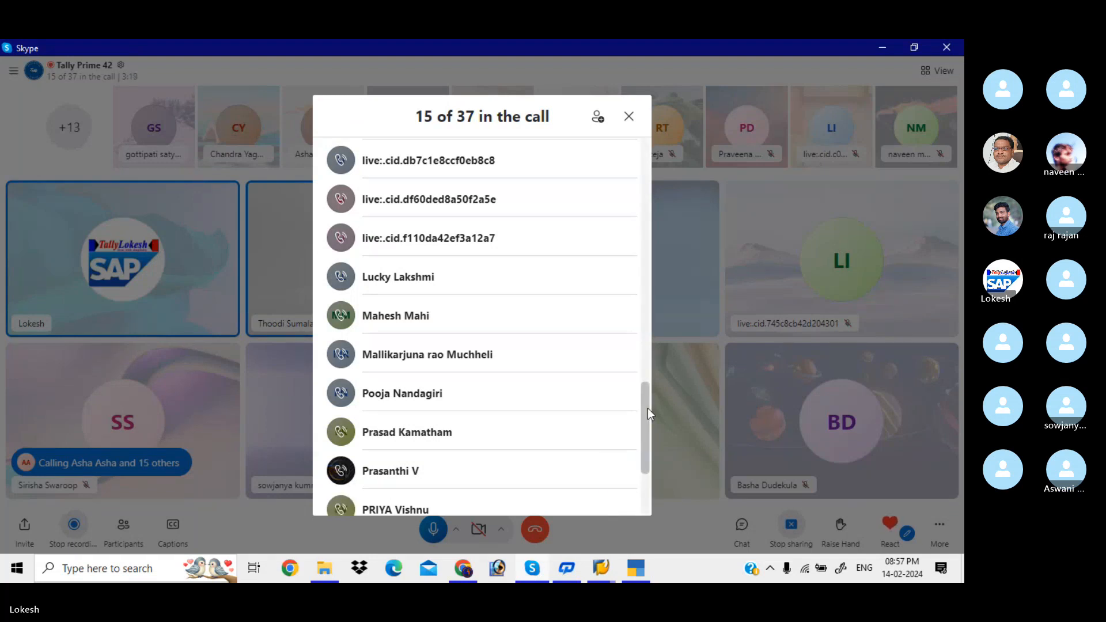
Ring the last four absent participants at the end of the list and close the participants list
drag(648, 407, 648, 461)
click(619, 380)
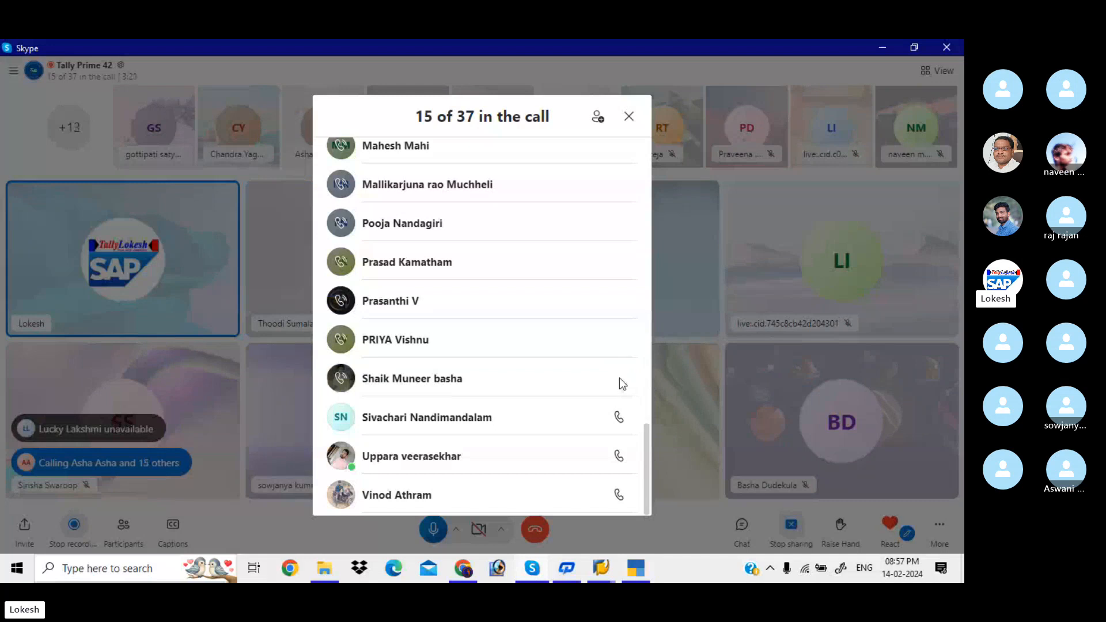
click(619, 423)
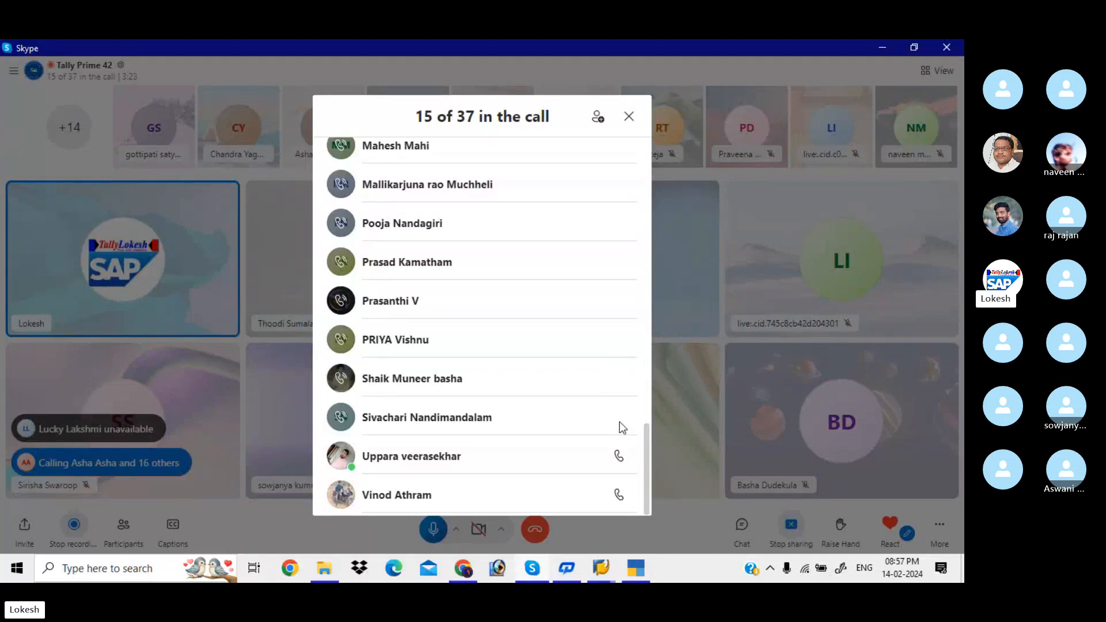
click(620, 459)
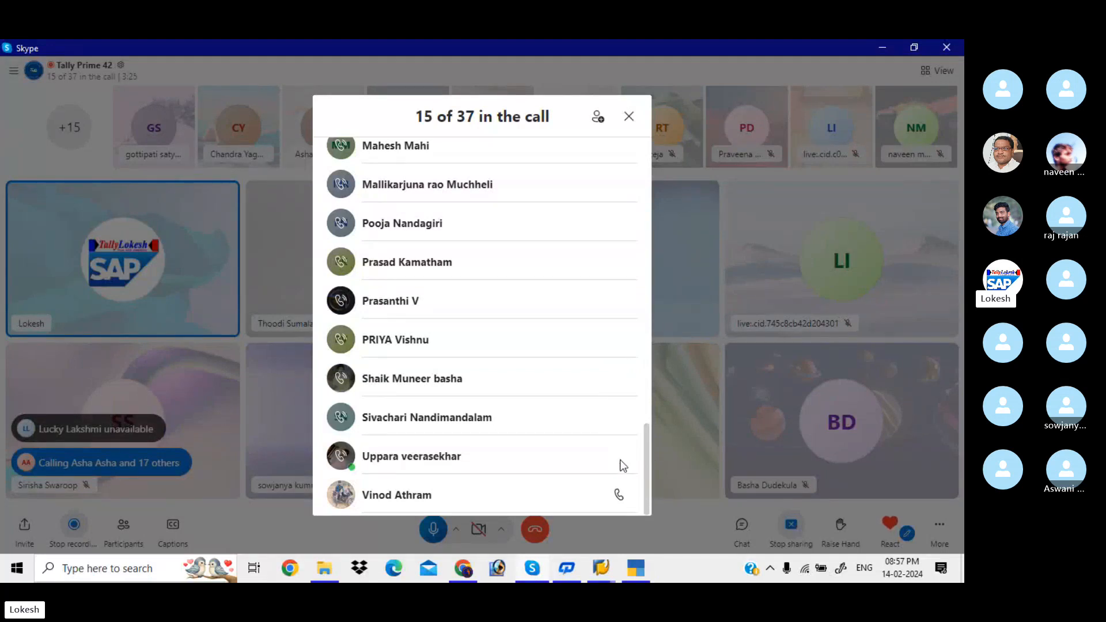
click(619, 495)
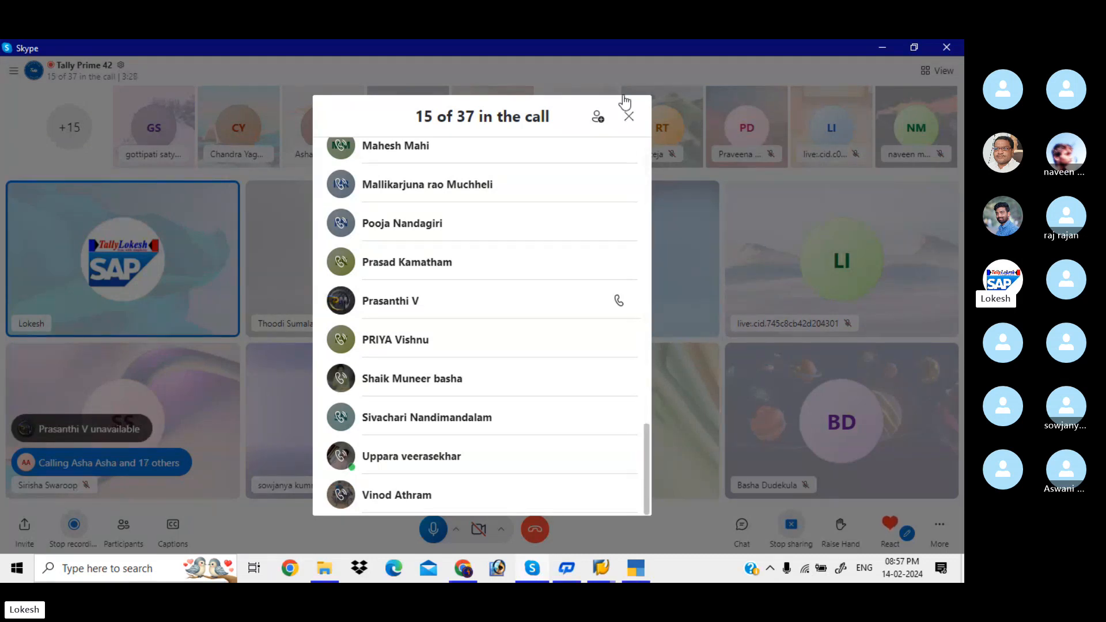
click(629, 118)
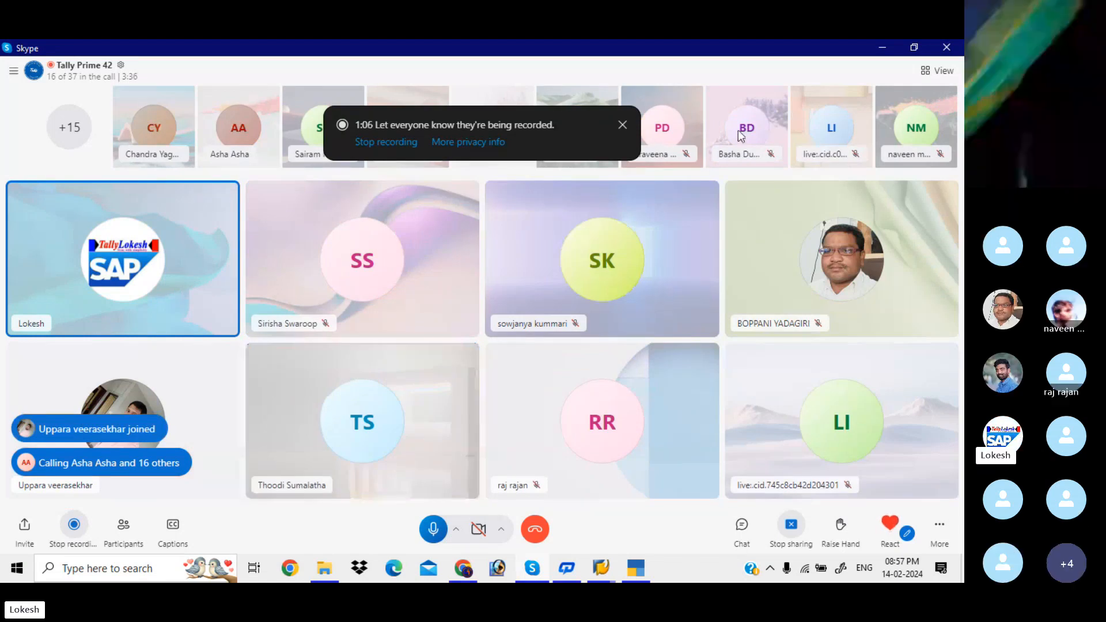
Switch to Chrome, dismiss the Facebook notification, and look over the institute's Facebook and Instagram profiles
click(882, 48)
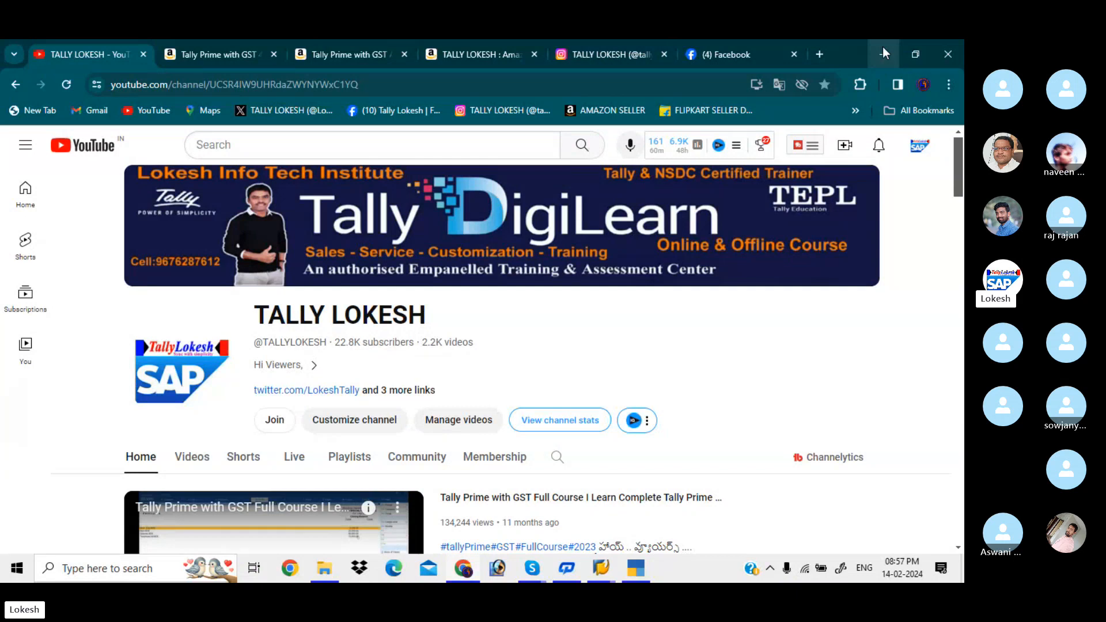
click(738, 44)
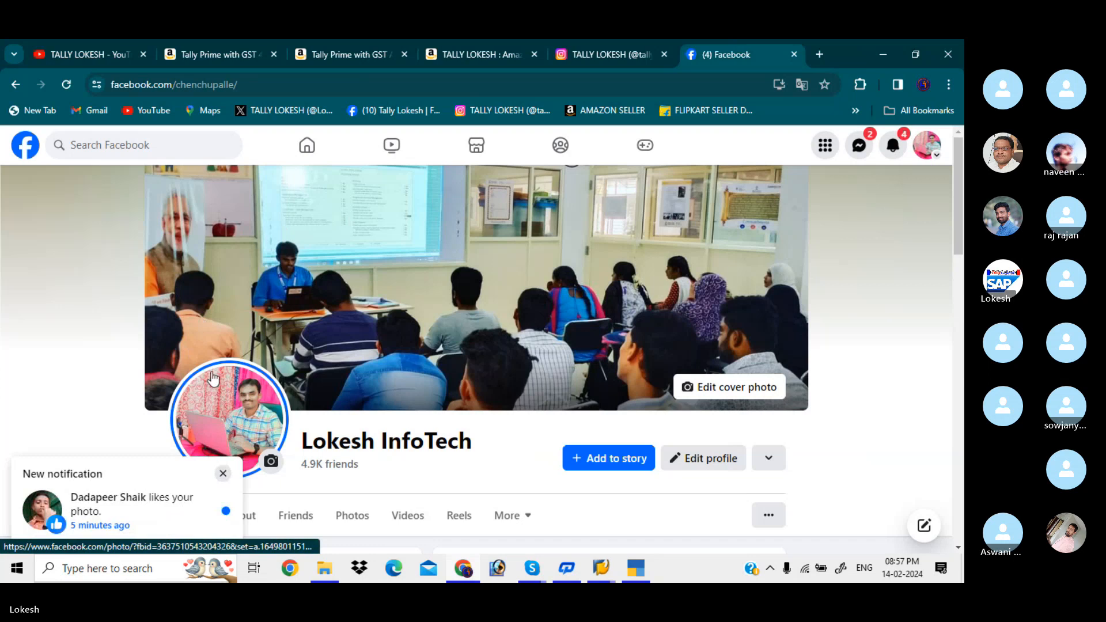
click(224, 474)
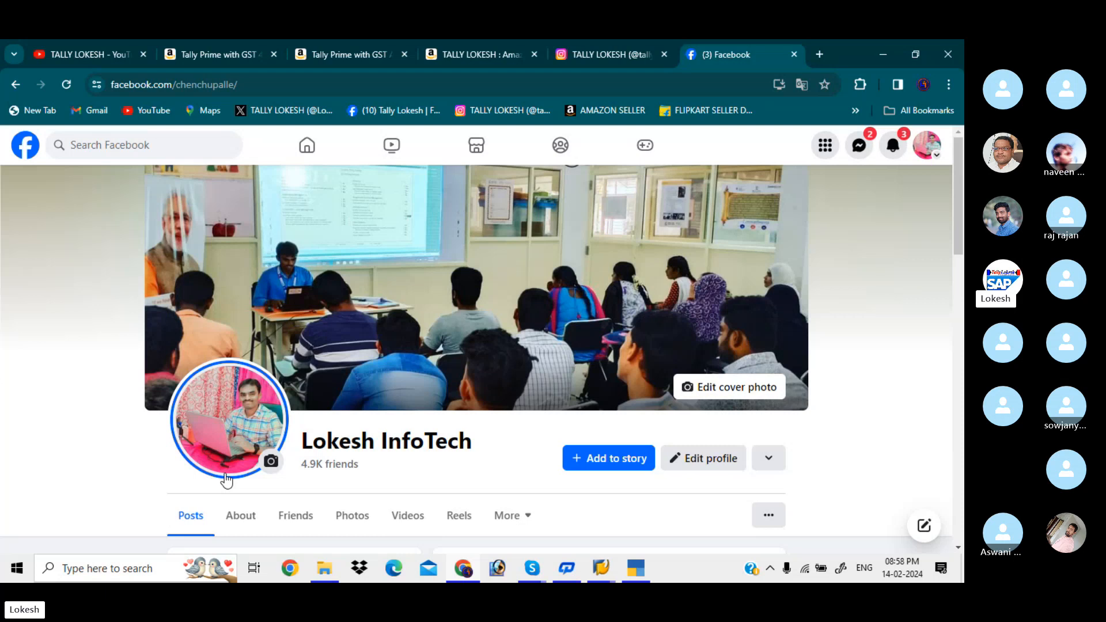
click(589, 47)
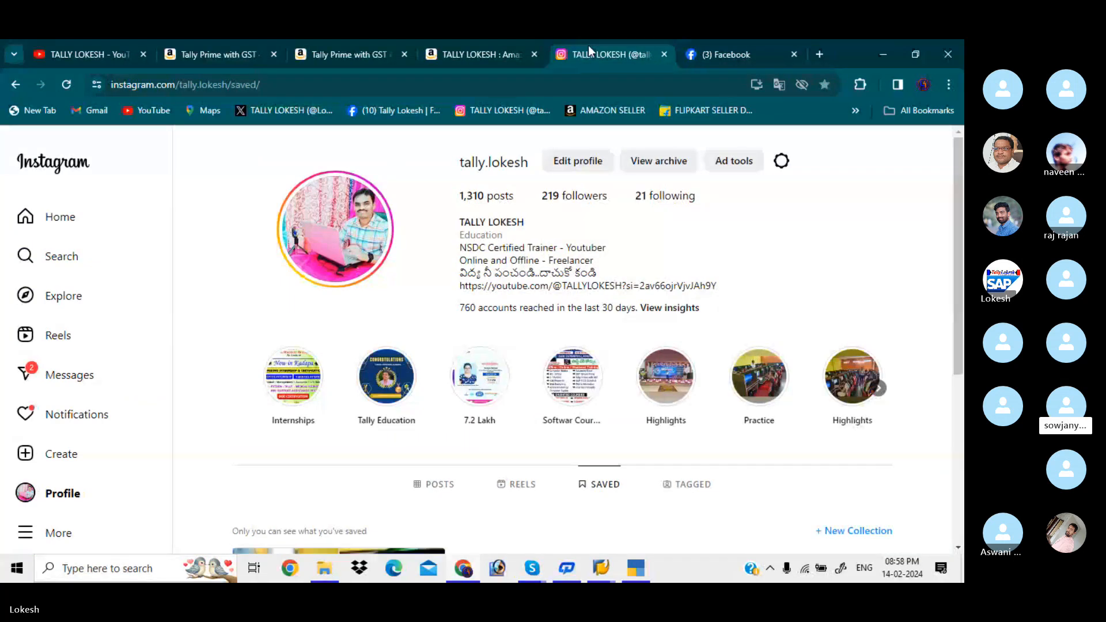
Look through the three Amazon listings for the Tally Prime materials and the home page of the YouTube channel
click(485, 52)
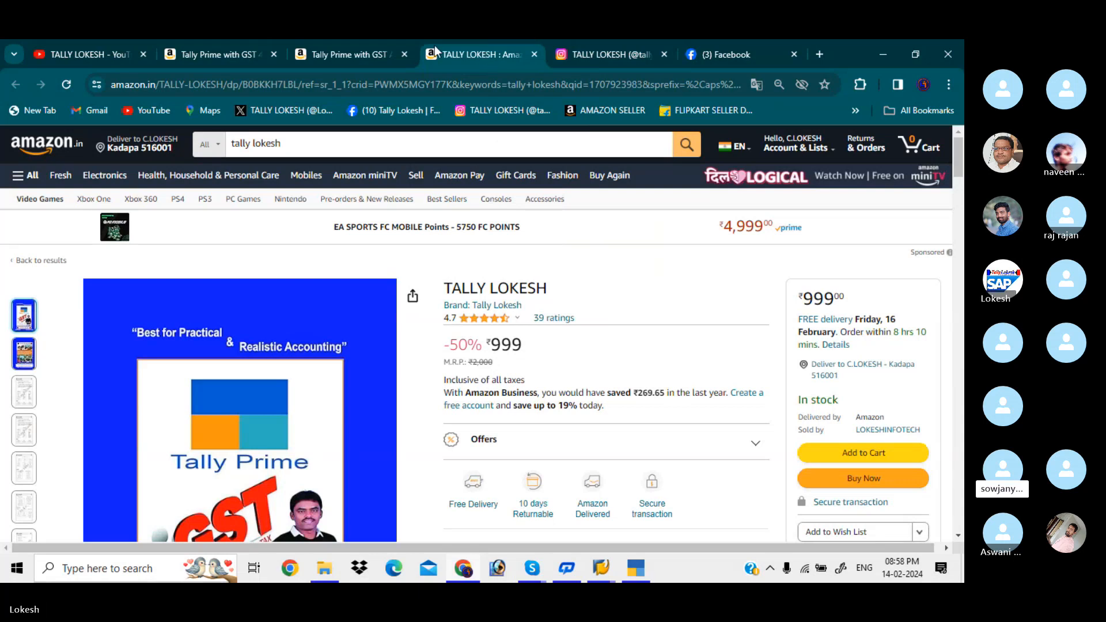
click(361, 57)
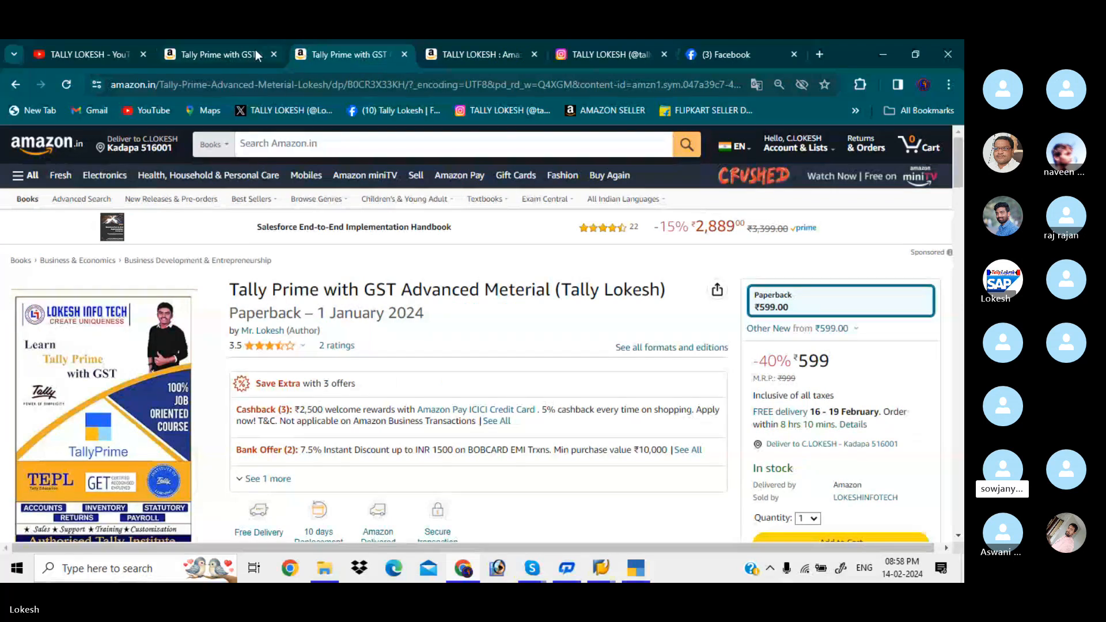
click(240, 53)
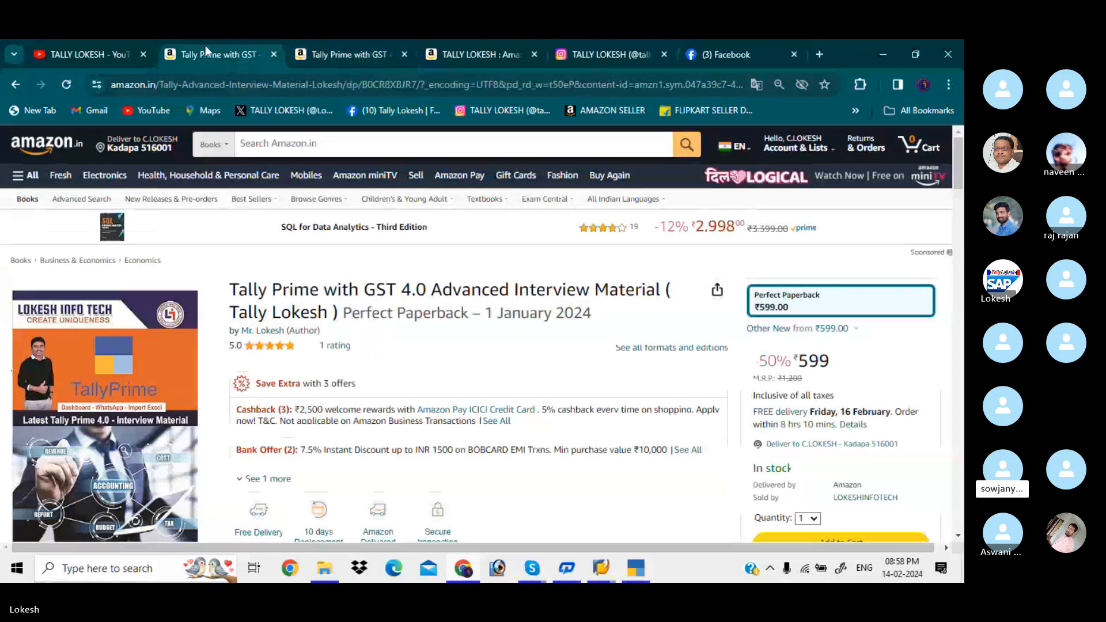
click(110, 49)
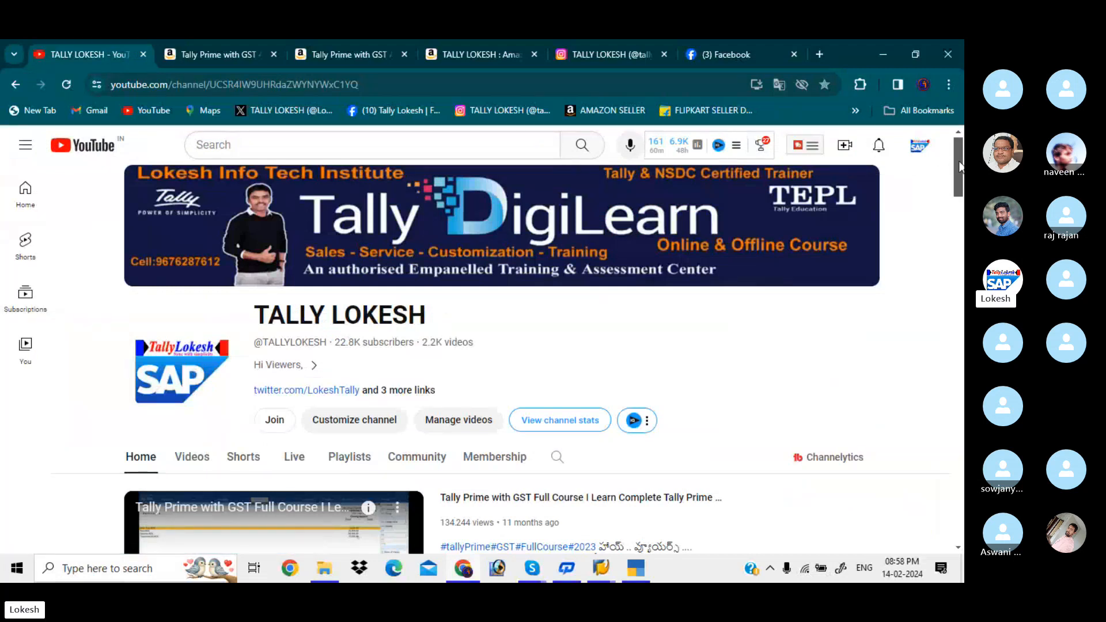
drag(959, 166, 960, 193)
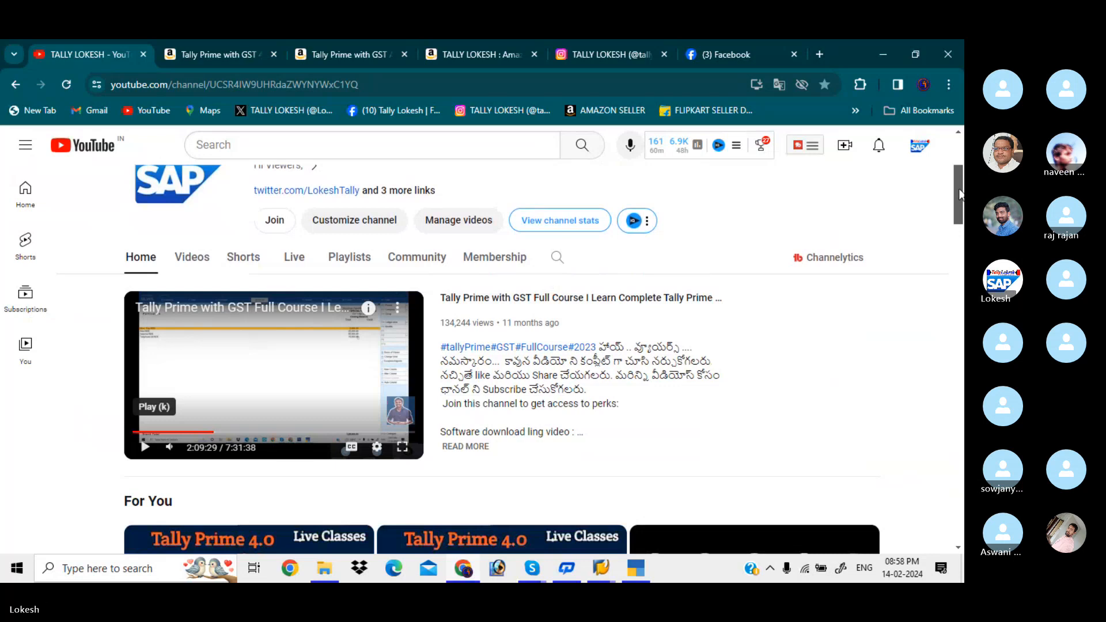
drag(960, 194, 957, 125)
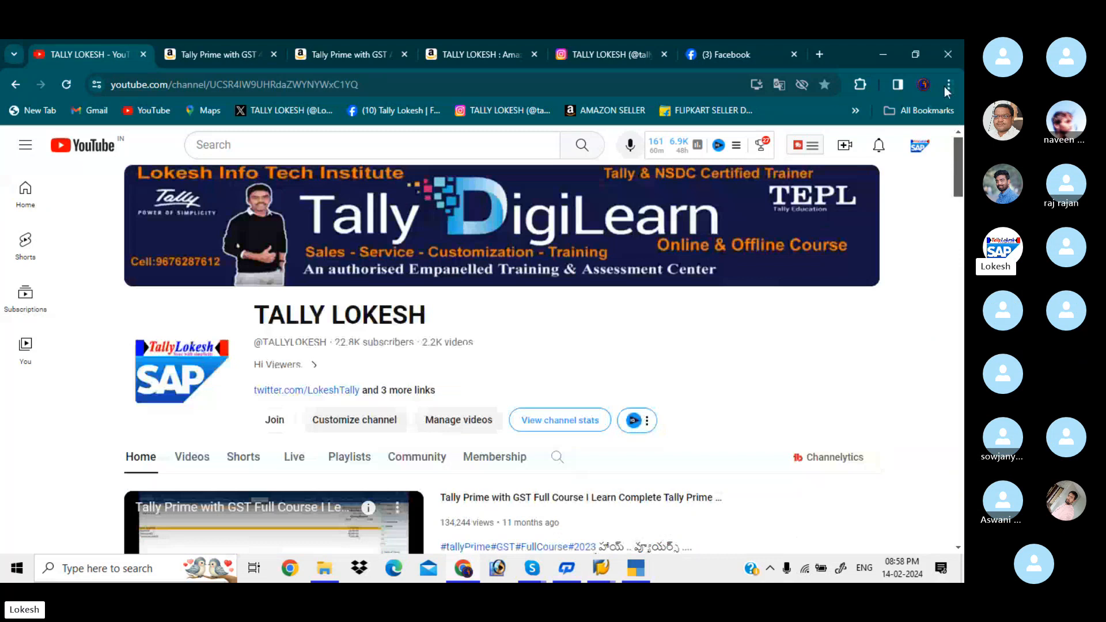
Return to the Skype group call and ring the five absent participants listed just above those shown only by an account ID
click(520, 500)
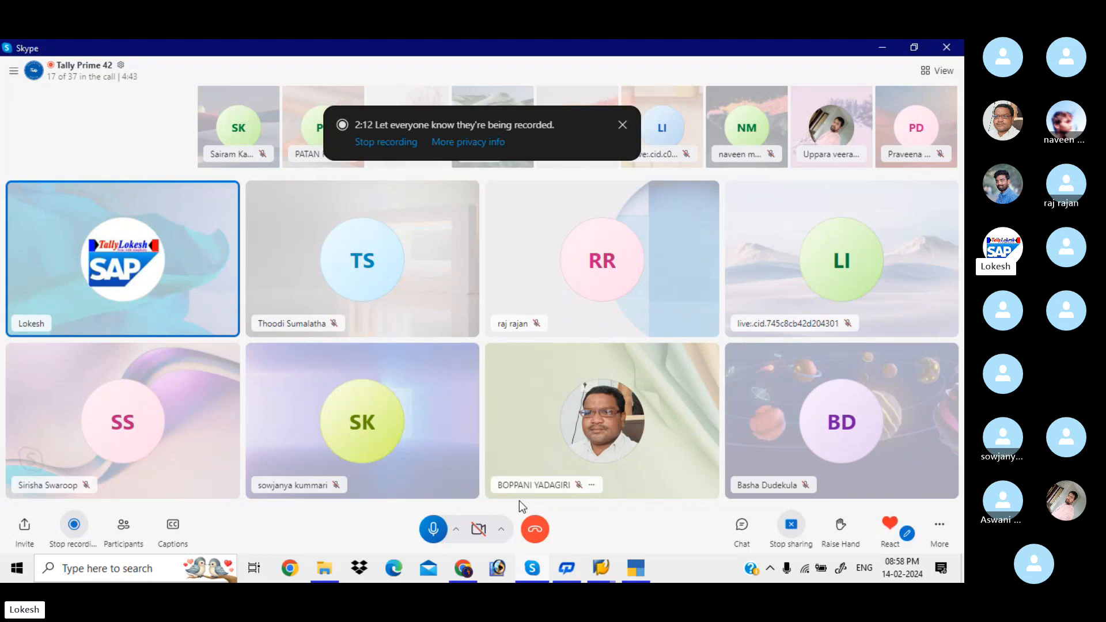
click(128, 529)
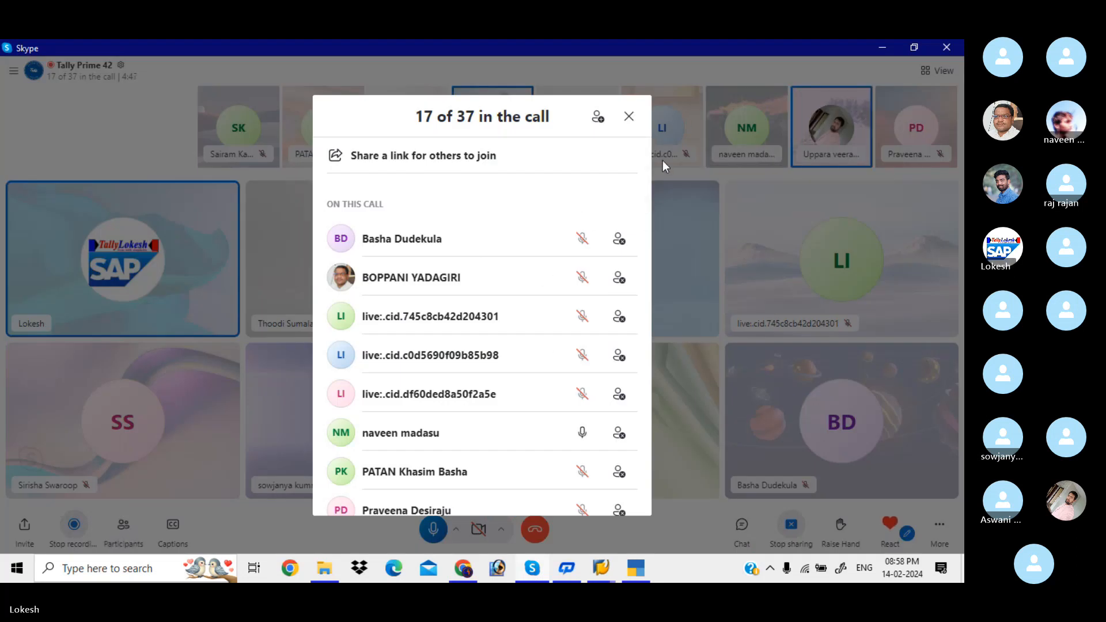
drag(646, 193, 654, 388)
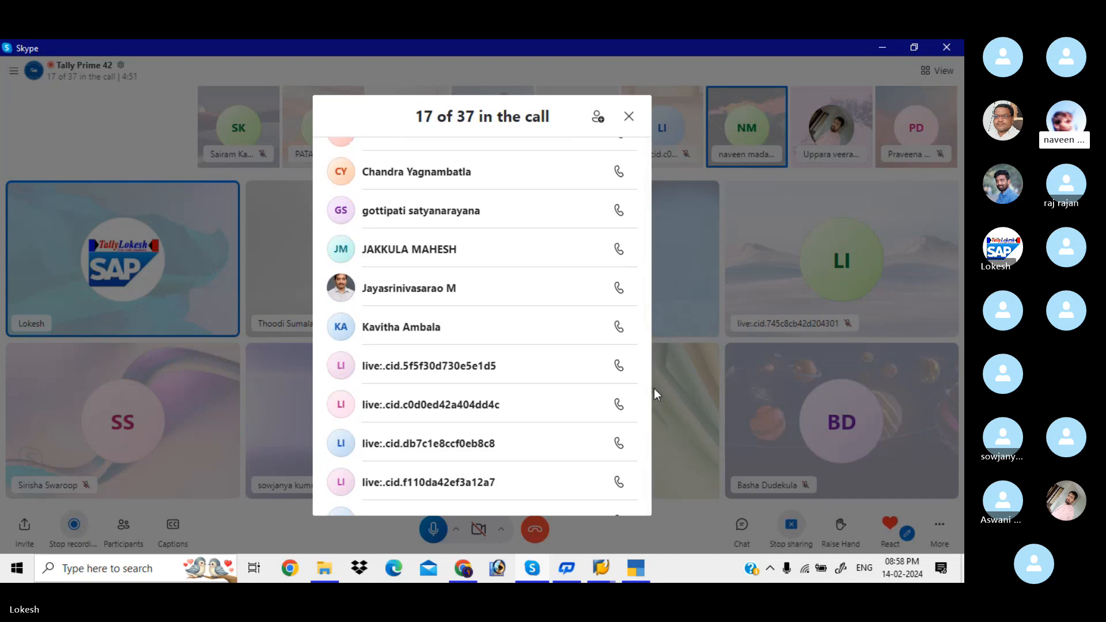
click(619, 327)
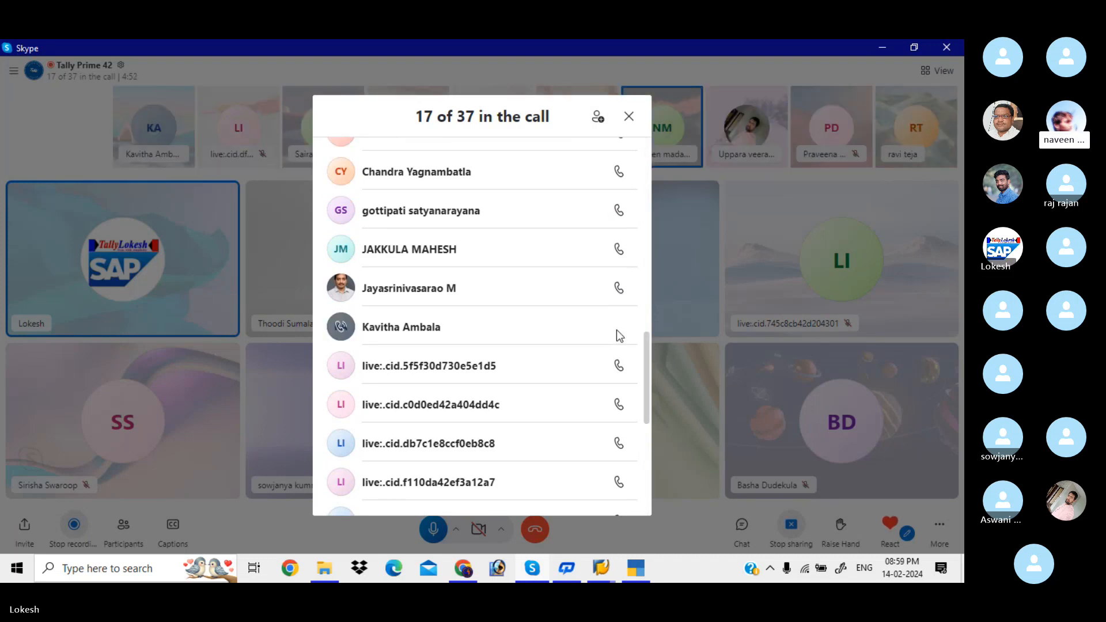
click(618, 288)
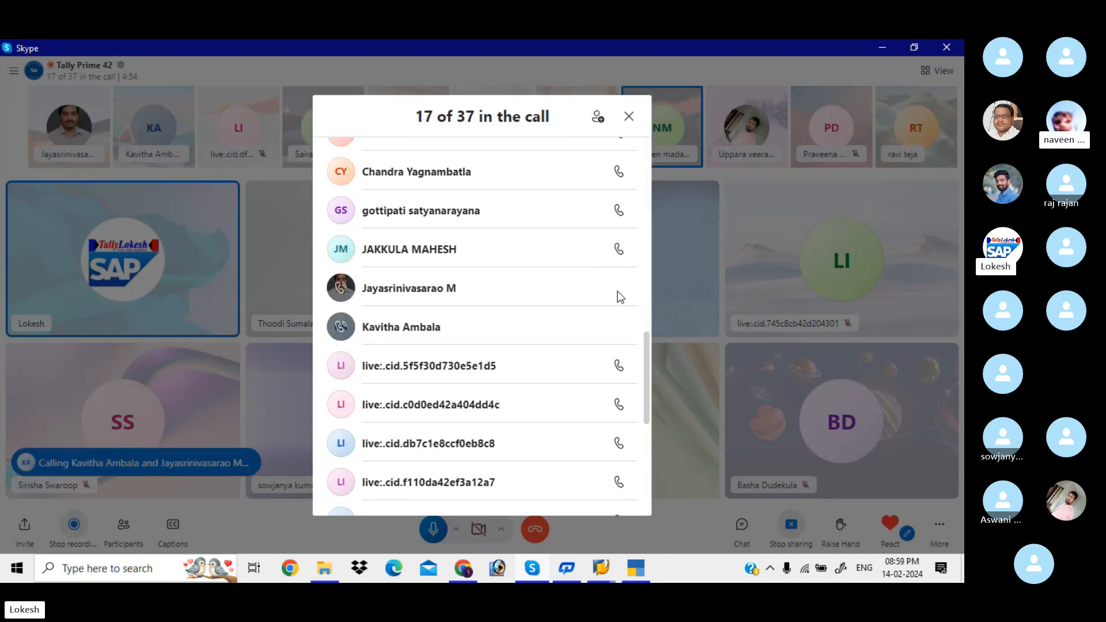
click(616, 257)
click(617, 214)
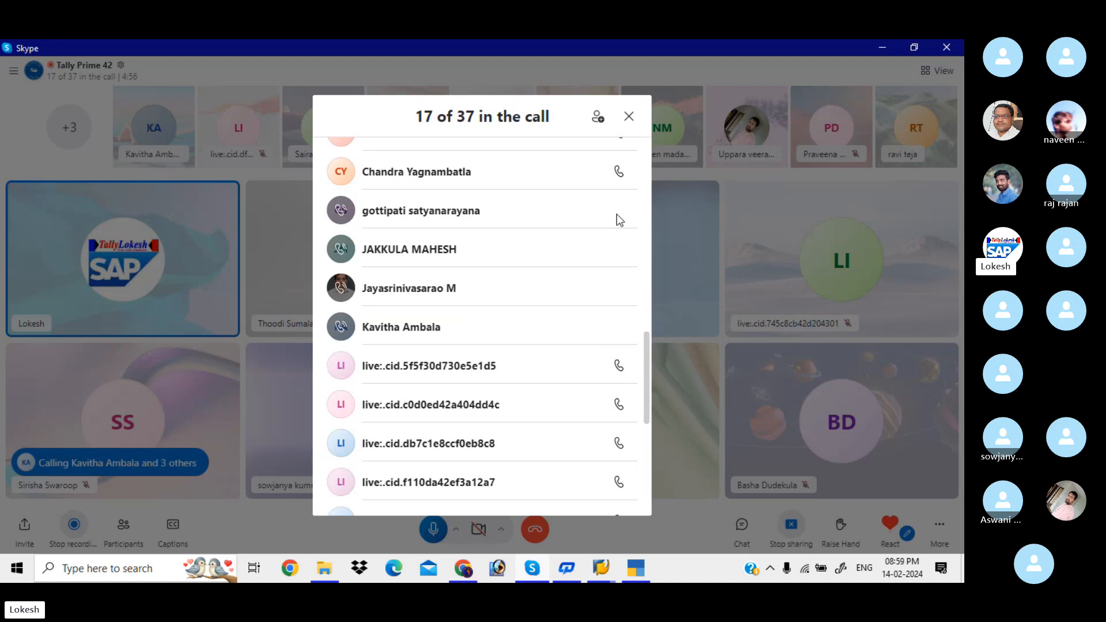
click(618, 173)
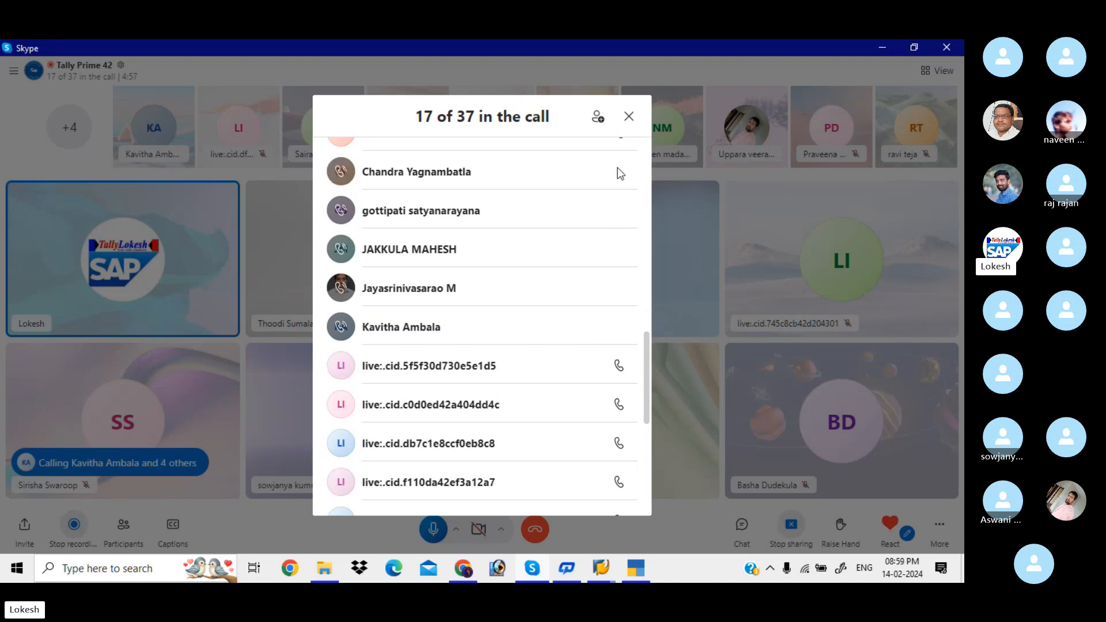
Ring the four absent participants who are listed only by an account ID
click(618, 367)
click(618, 405)
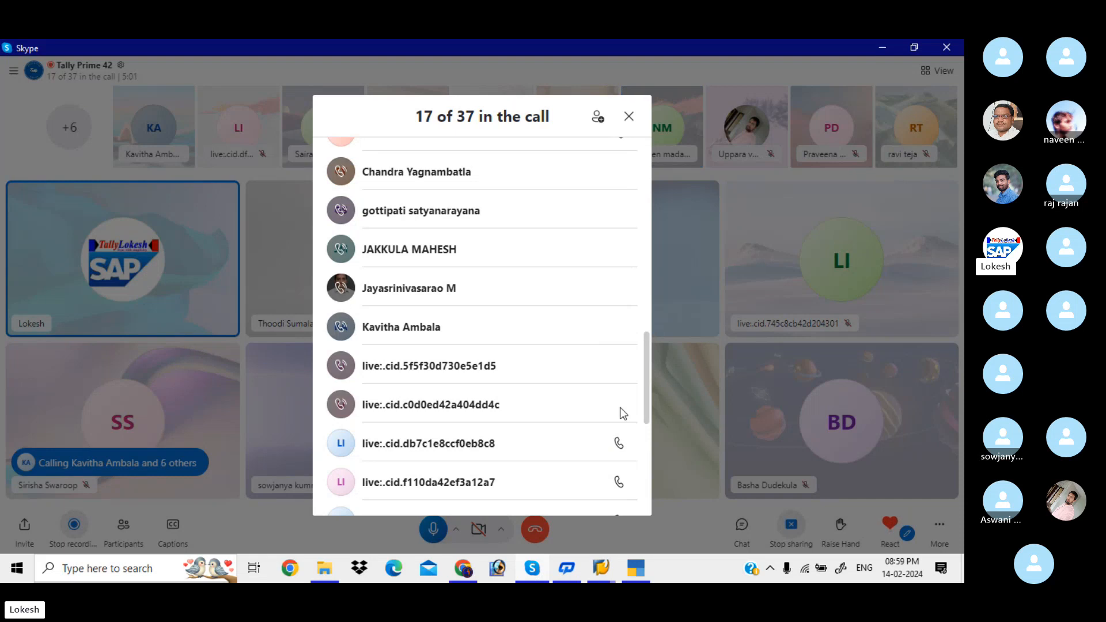
click(620, 444)
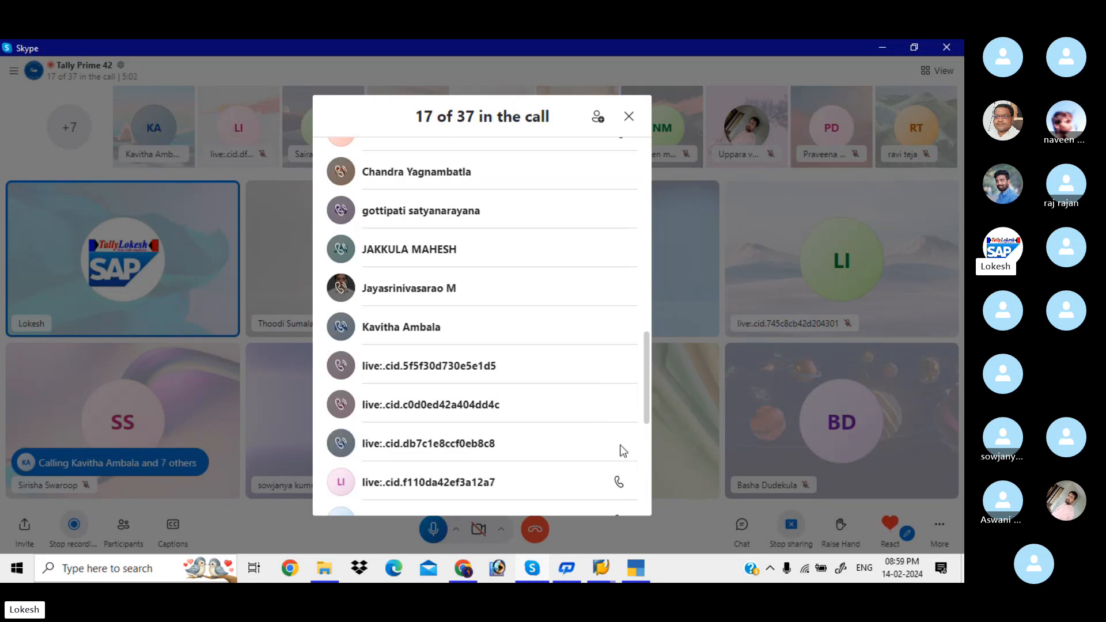
click(619, 484)
Ring the five absent participants listed directly below the account-ID entries and close the participants list
drag(648, 372, 642, 430)
click(619, 401)
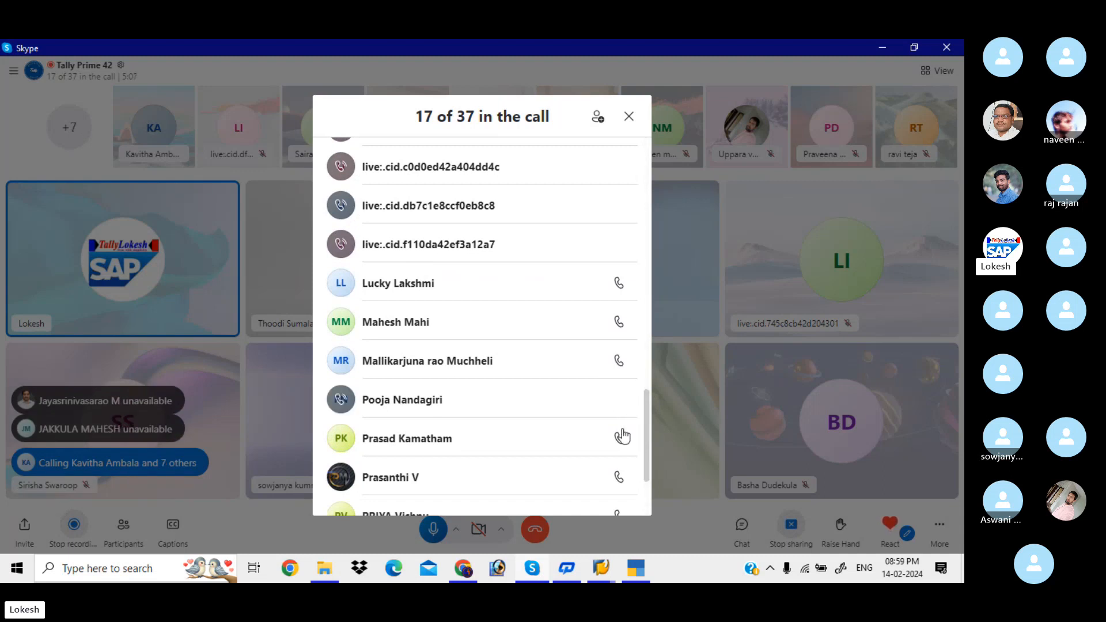
click(622, 437)
click(619, 362)
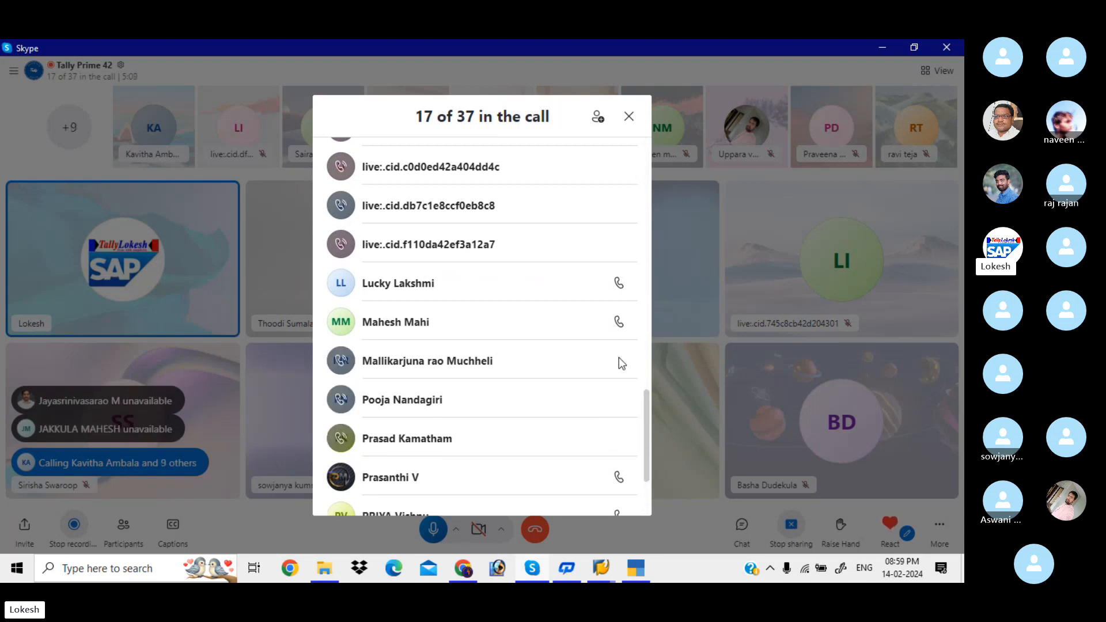
click(617, 322)
click(618, 285)
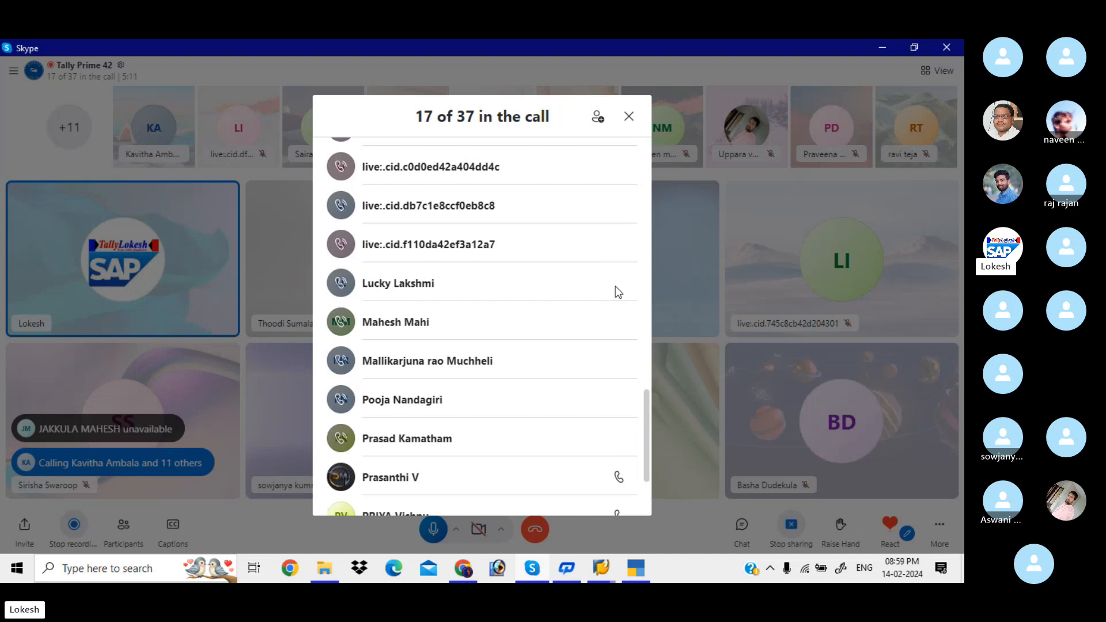
click(629, 118)
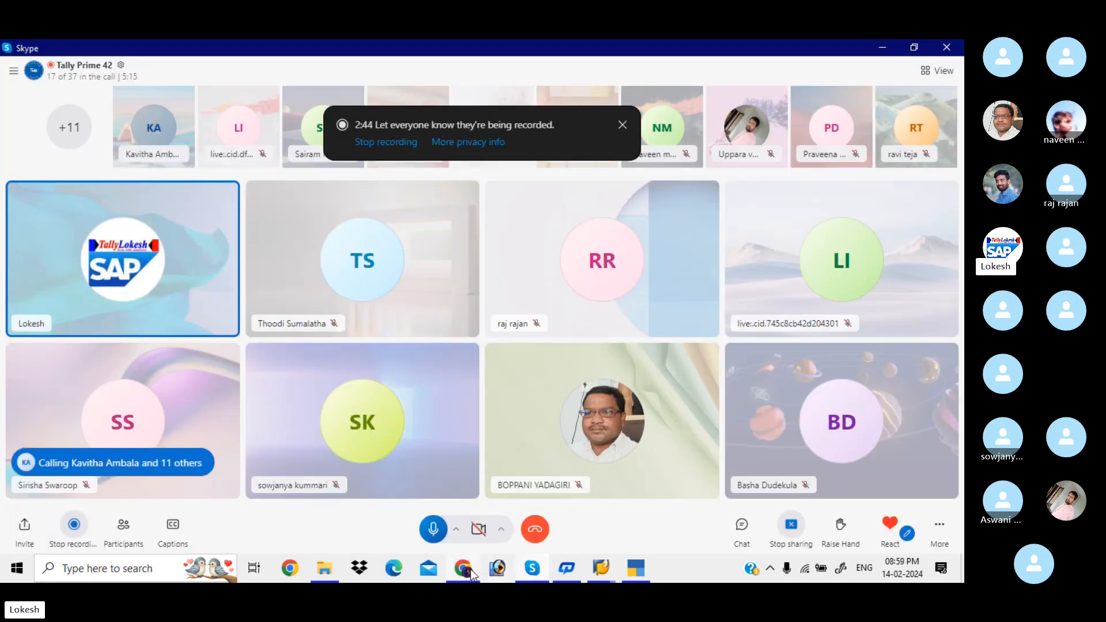
Switch to Chrome and look through the institute's Facebook, Instagram, Amazon and YouTube pages, ending on the YouTube channel
mouse_move(470, 575)
click(480, 513)
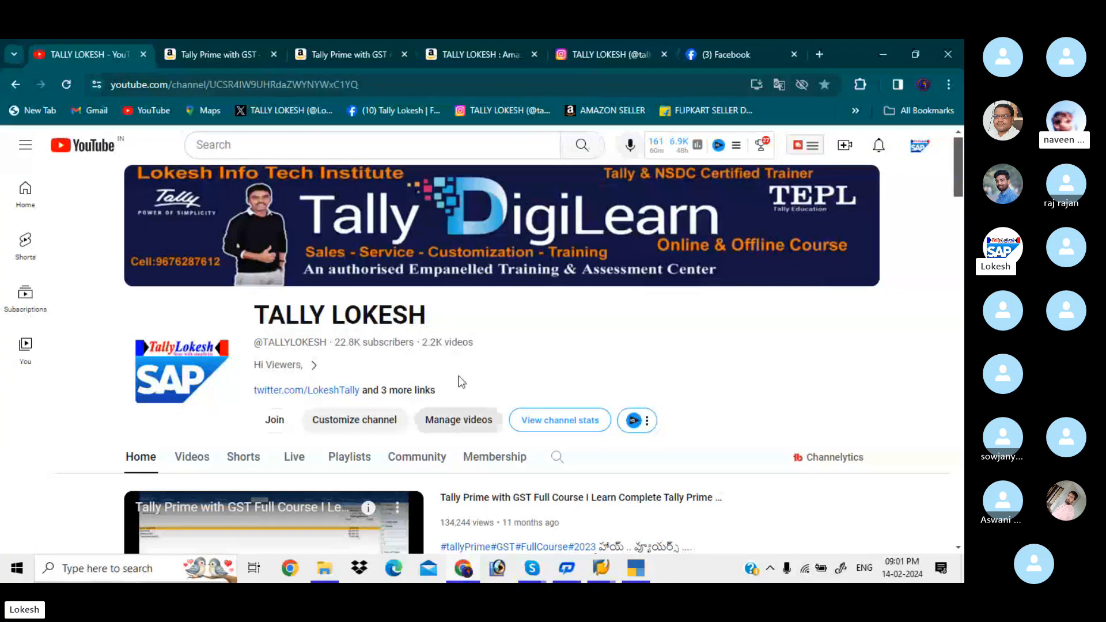
click(720, 50)
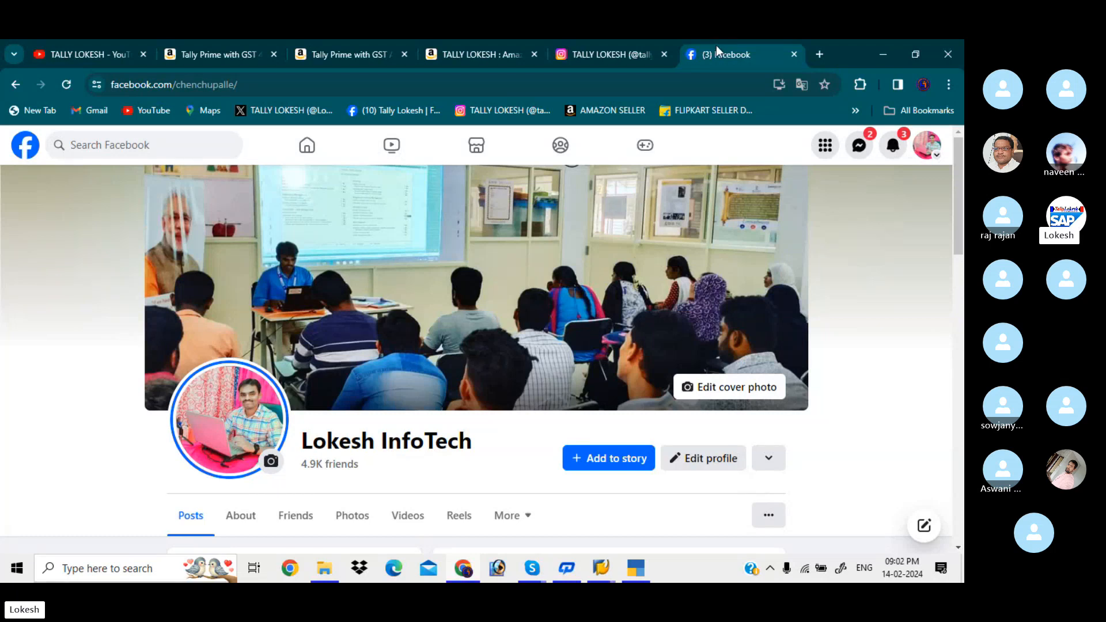
click(610, 50)
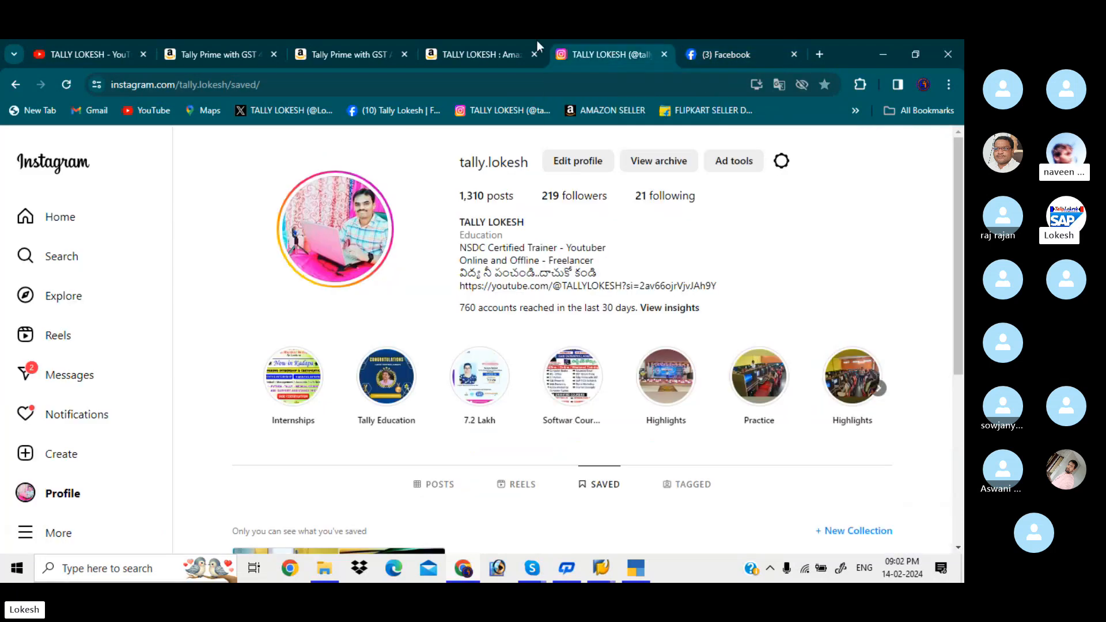
click(502, 50)
click(362, 50)
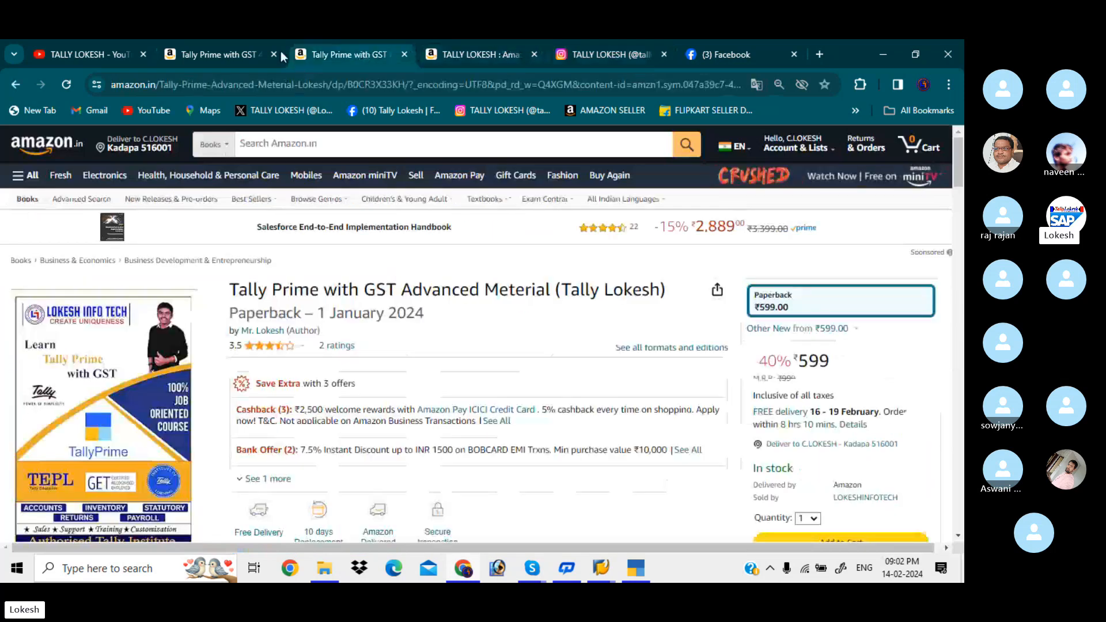
click(243, 54)
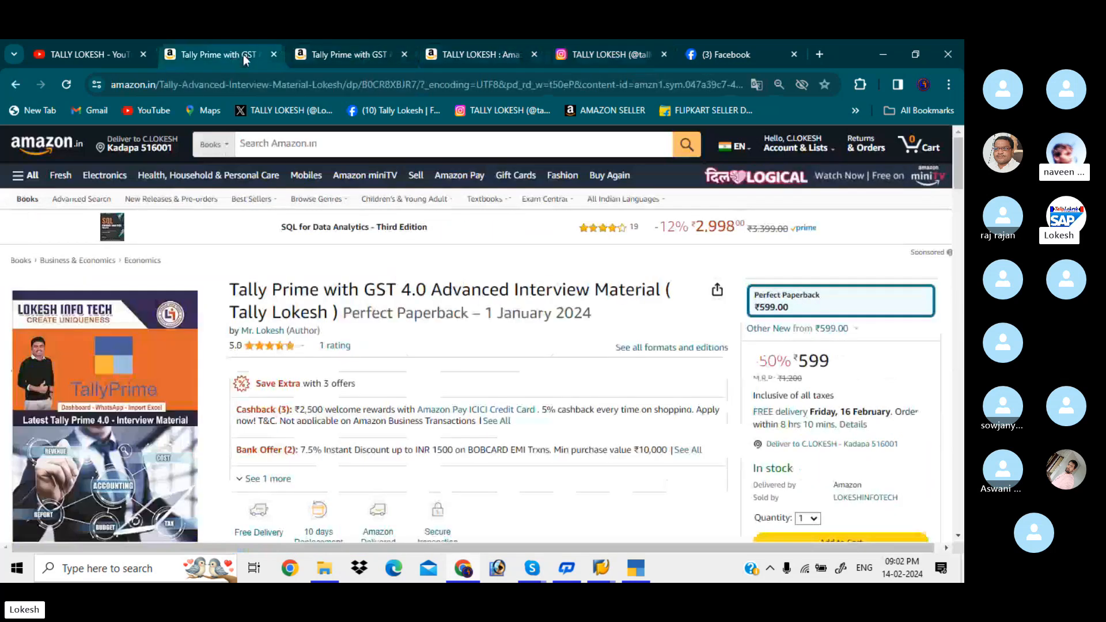
click(126, 52)
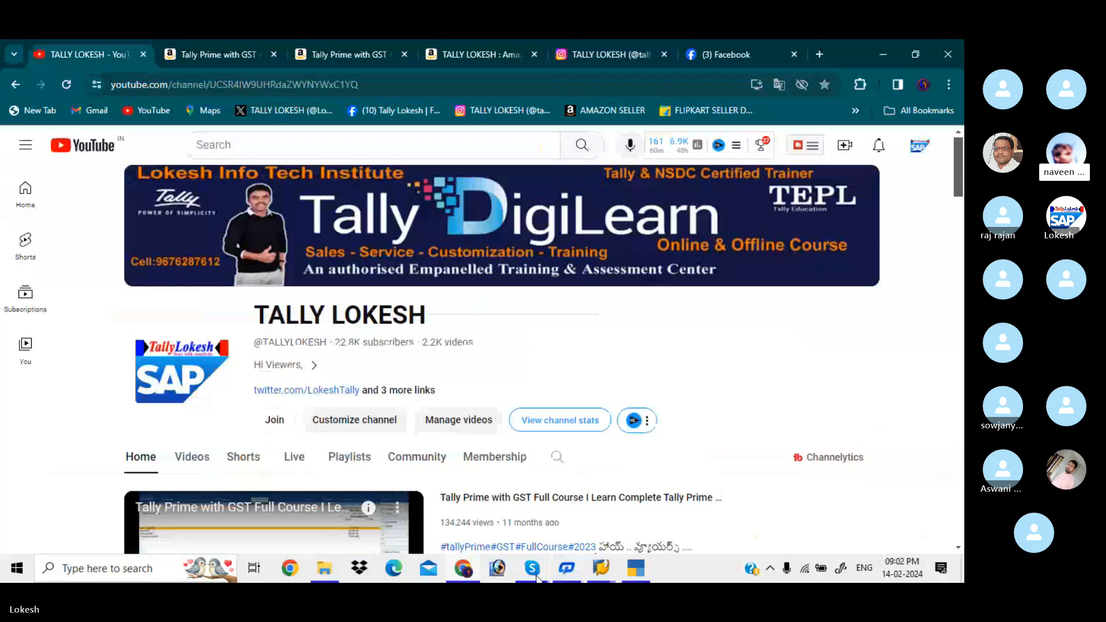
Return to the Skype call, dismiss the recording notice, and mute the first unmuted participant in the participants list
mouse_move(531, 568)
click(521, 529)
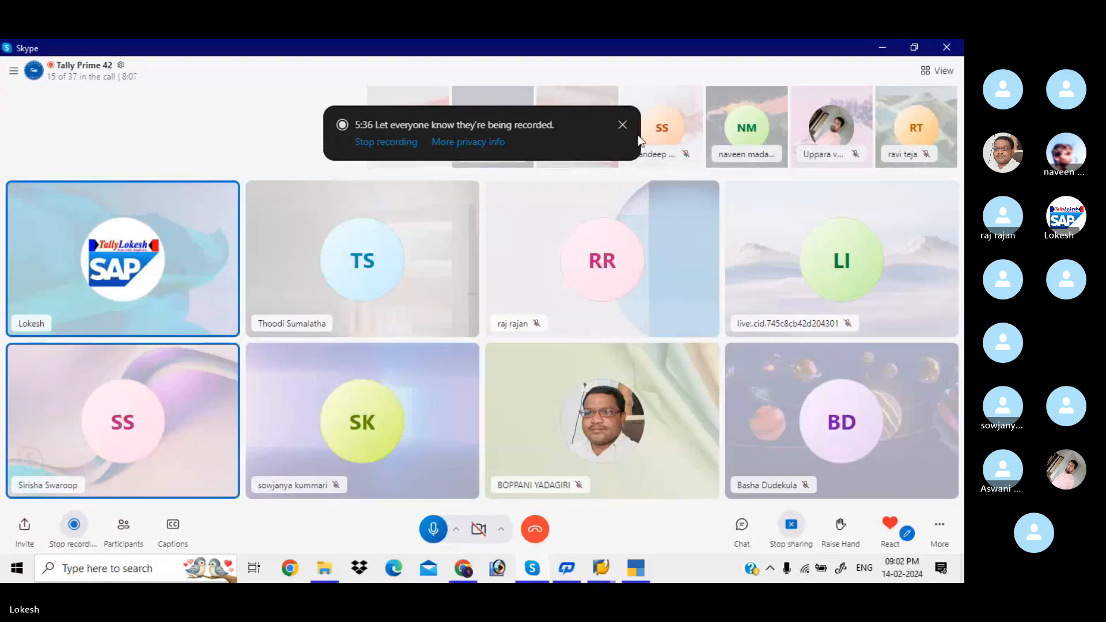
click(622, 125)
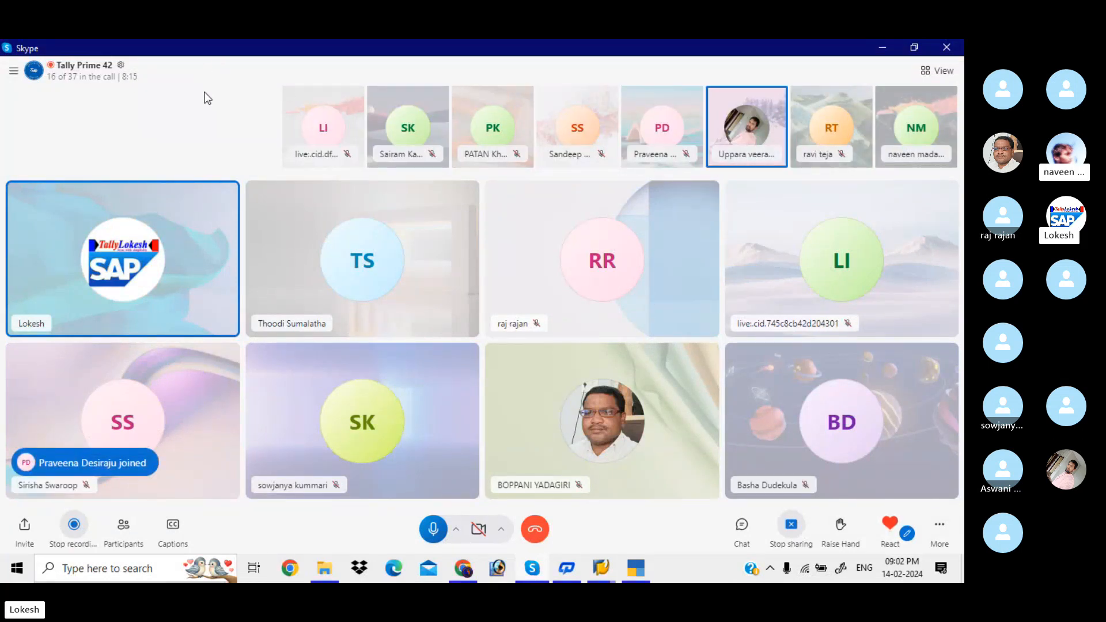
click(133, 526)
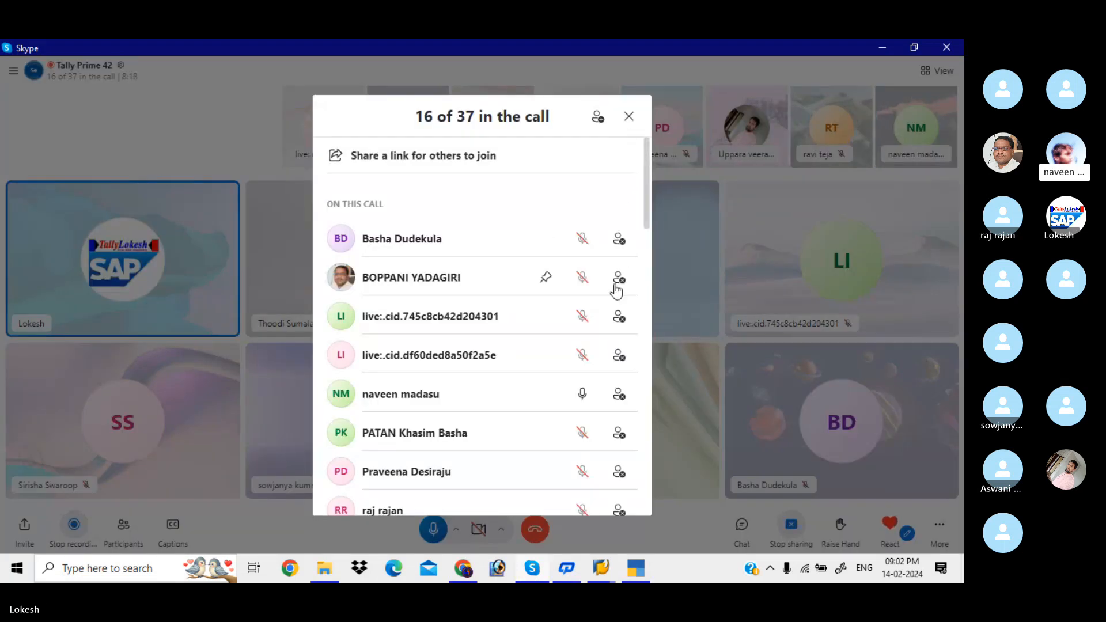
click(582, 395)
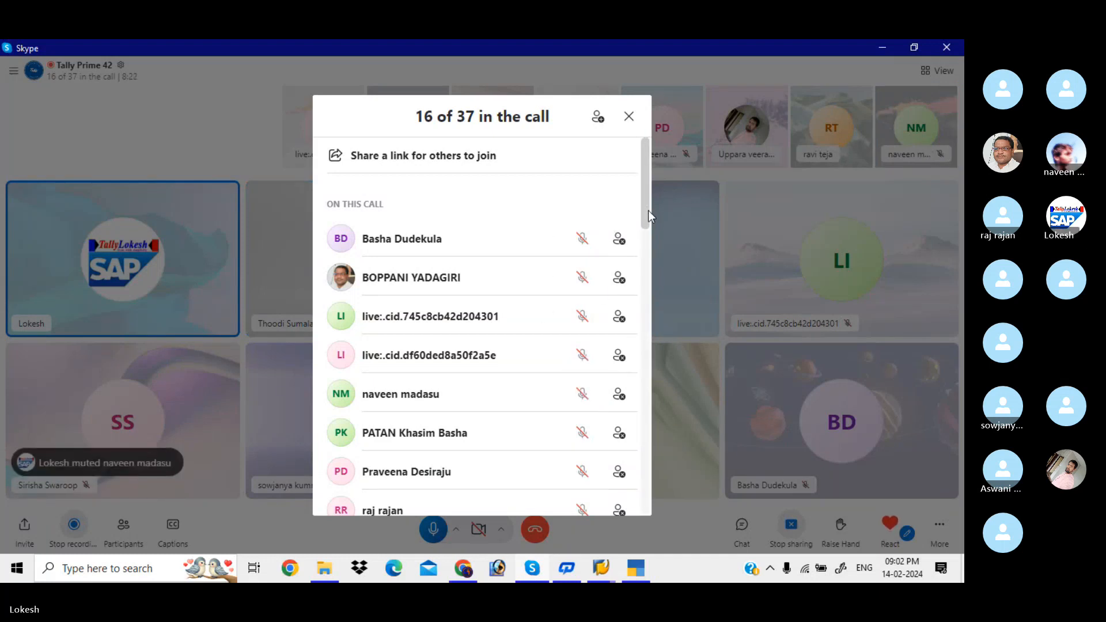
Ring the first six participants in the list of members not on the call
drag(648, 211, 645, 281)
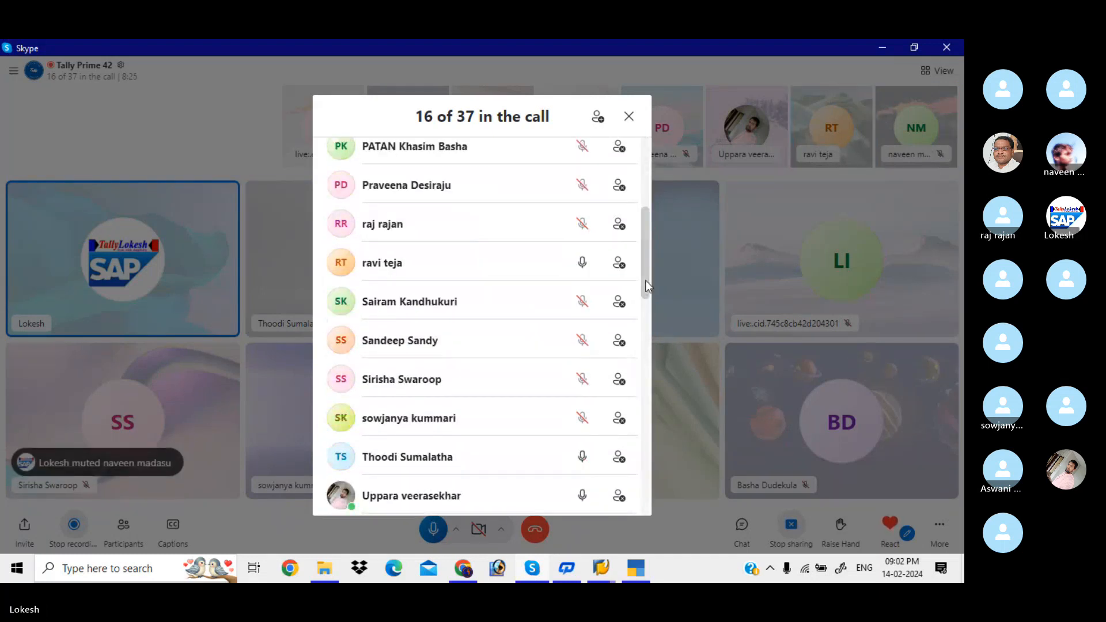
drag(645, 280, 648, 373)
click(617, 346)
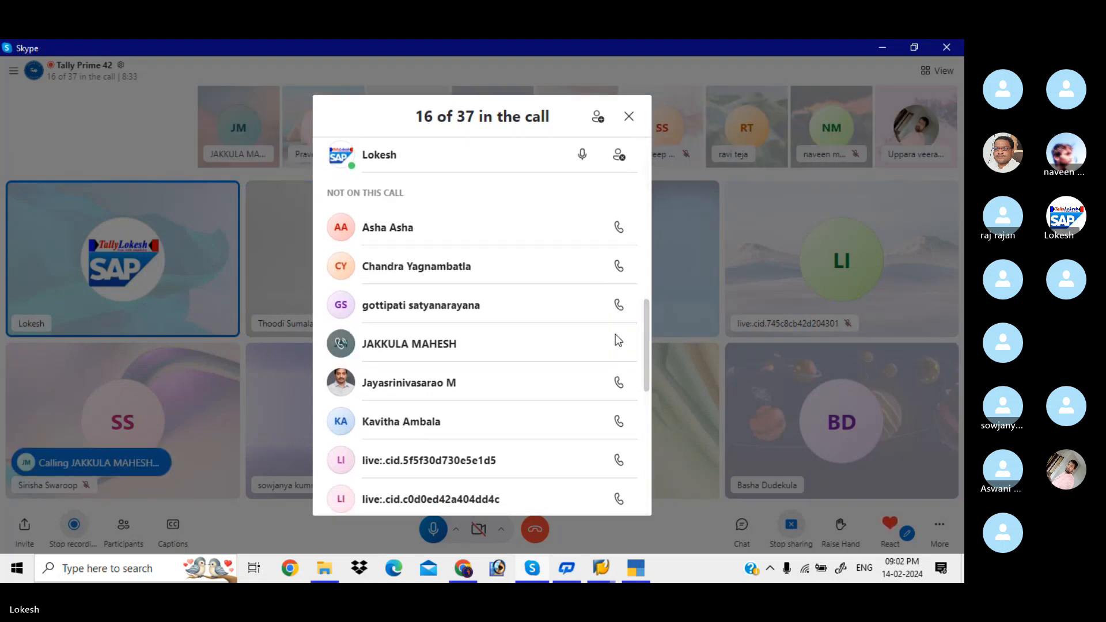
click(618, 306)
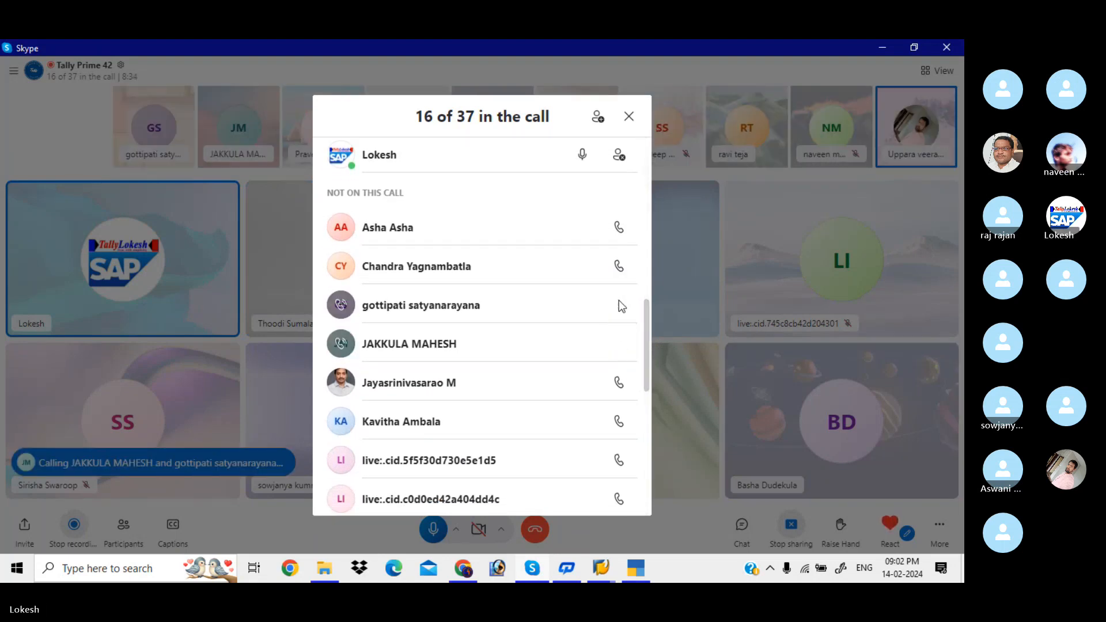
click(617, 268)
click(618, 228)
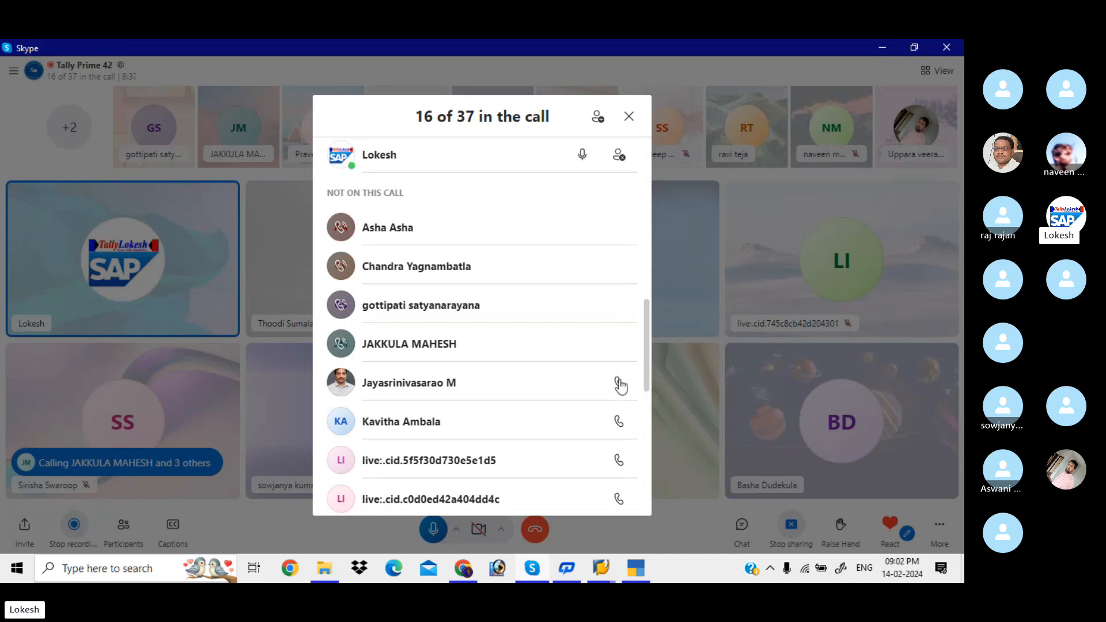
click(617, 382)
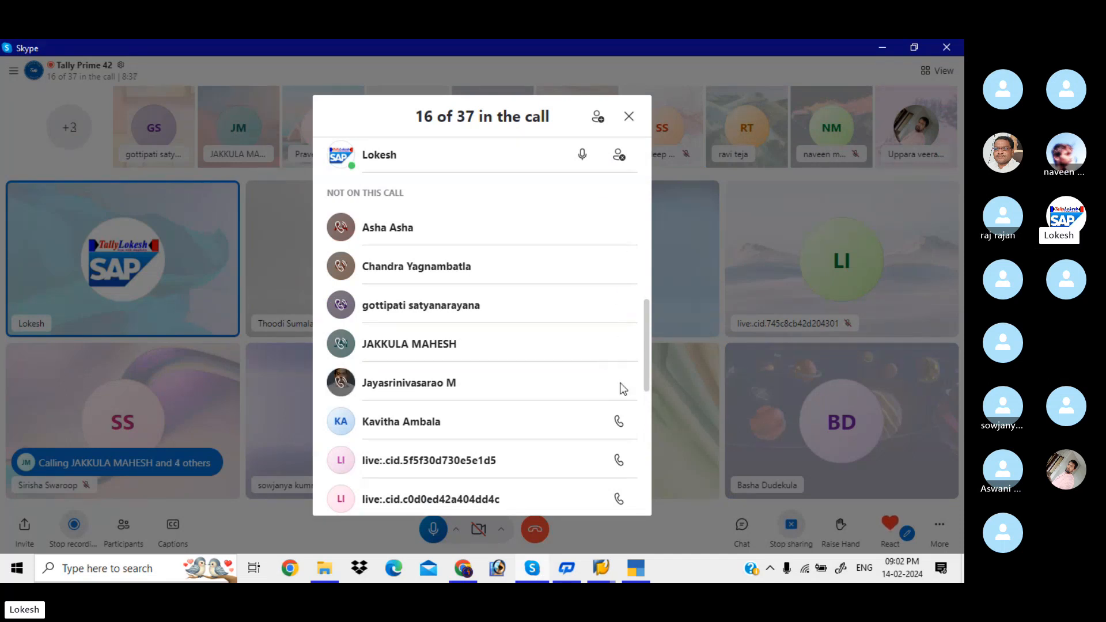
click(617, 425)
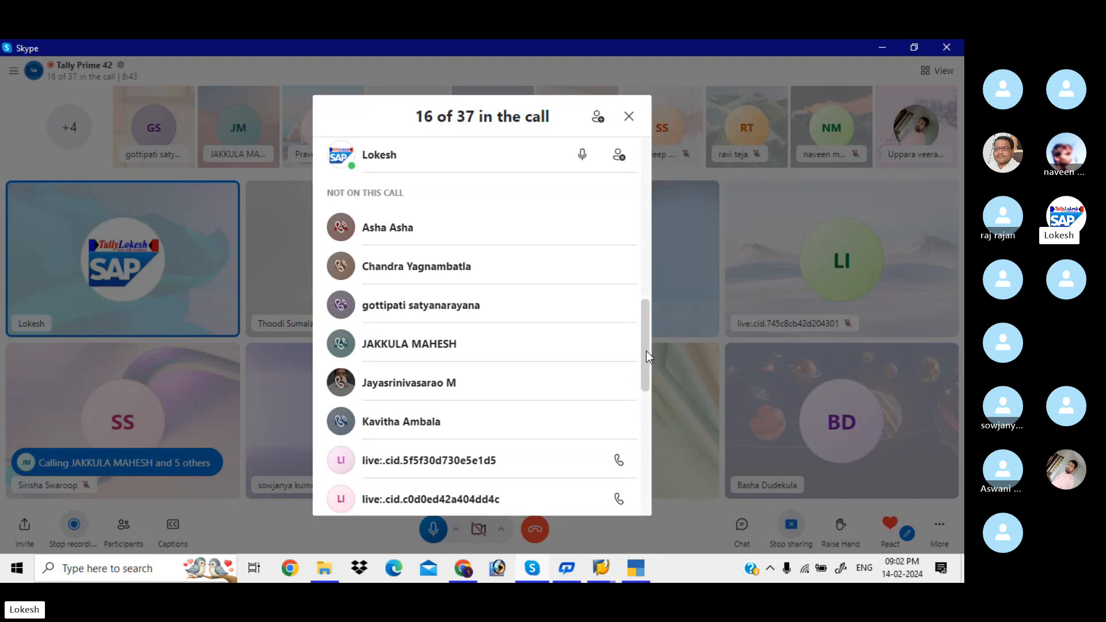
Look through the remaining absent members, return to the start of the participants list, and close it
drag(647, 351, 647, 368)
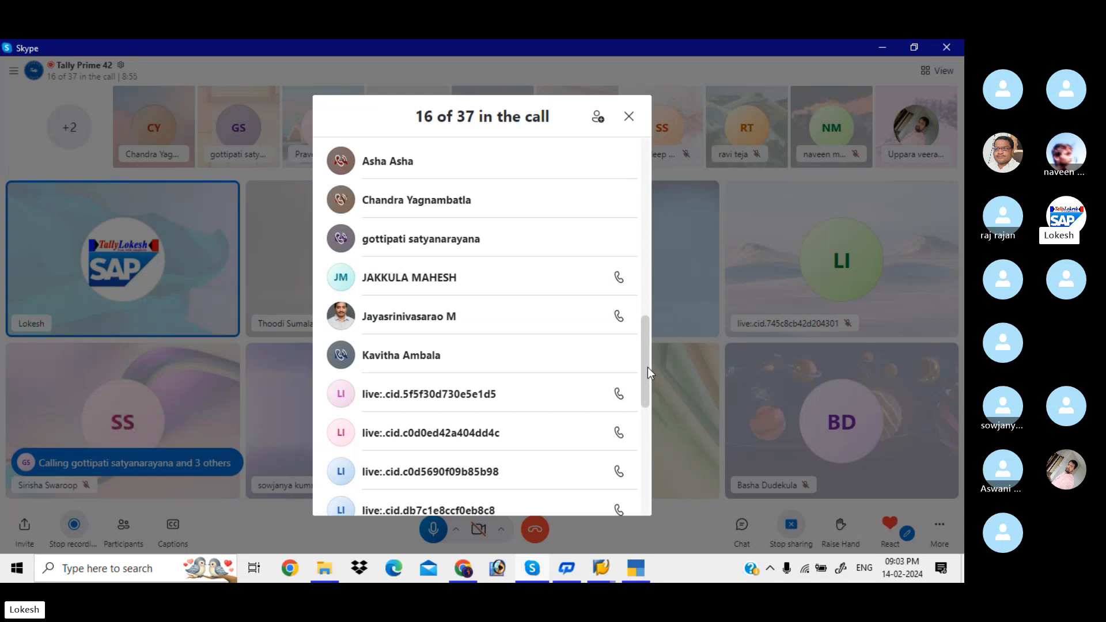
drag(647, 368, 649, 416)
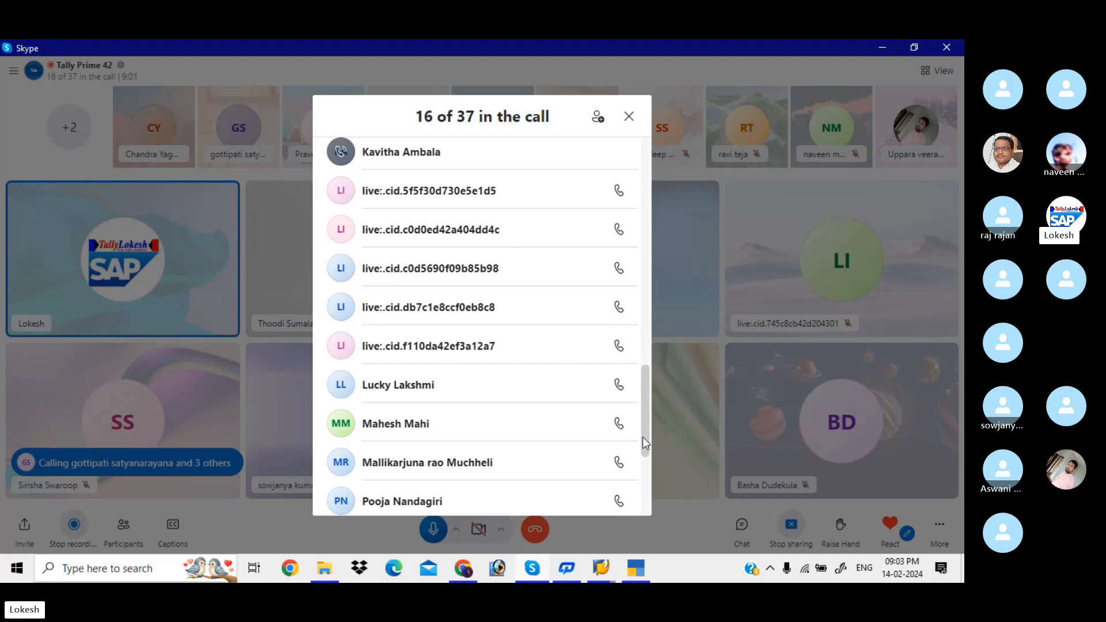
drag(642, 436, 648, 188)
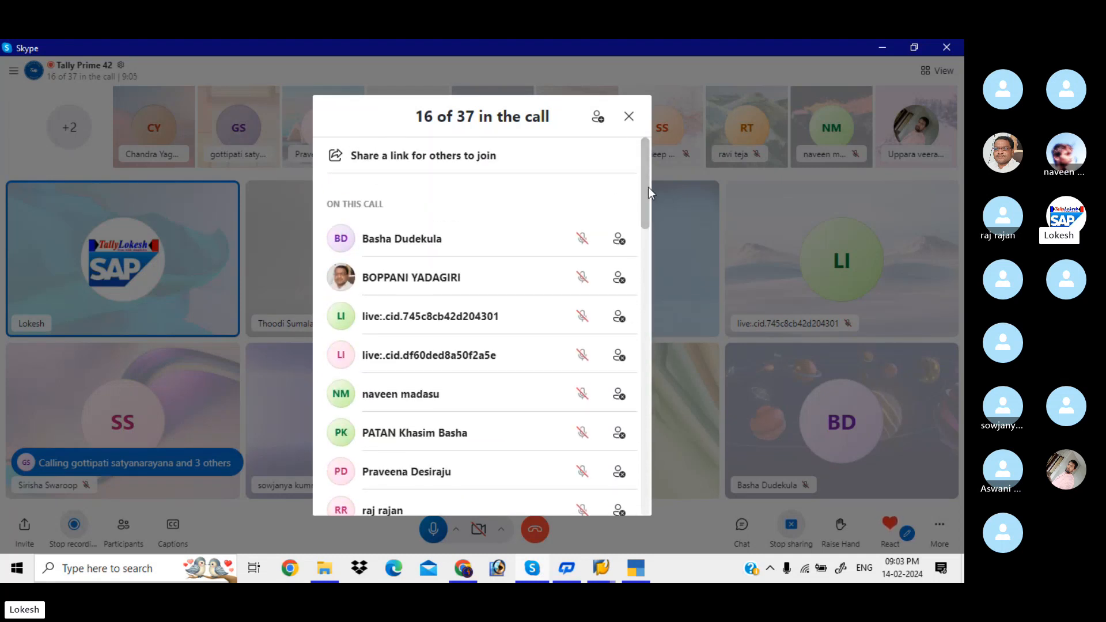
click(627, 117)
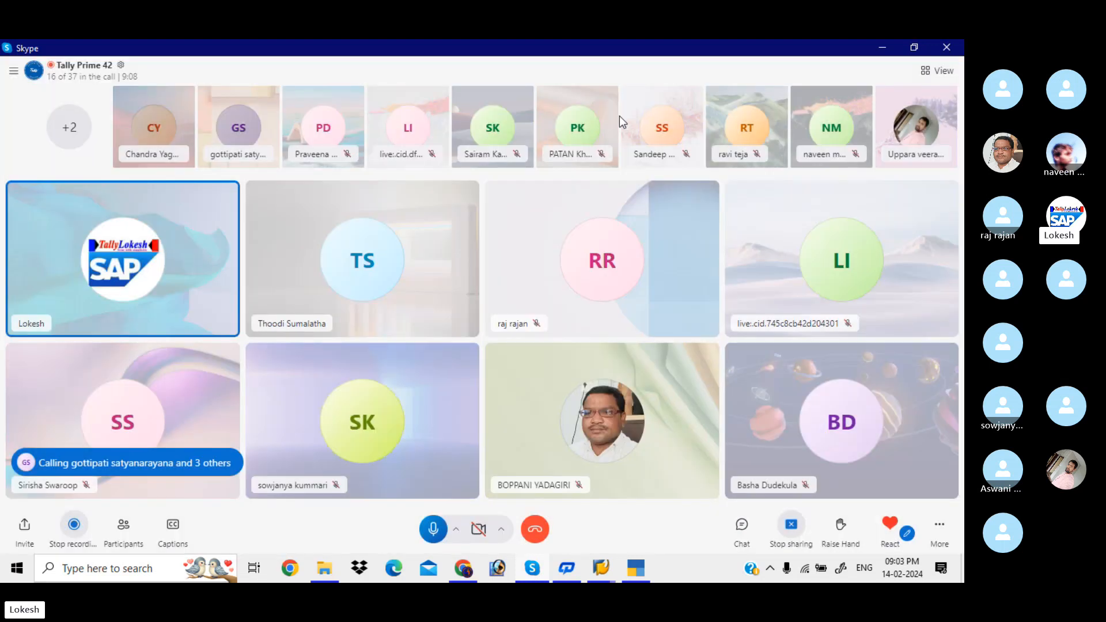
Switch to TallyPrime to view its company selection list, and return to the Skype call
click(644, 569)
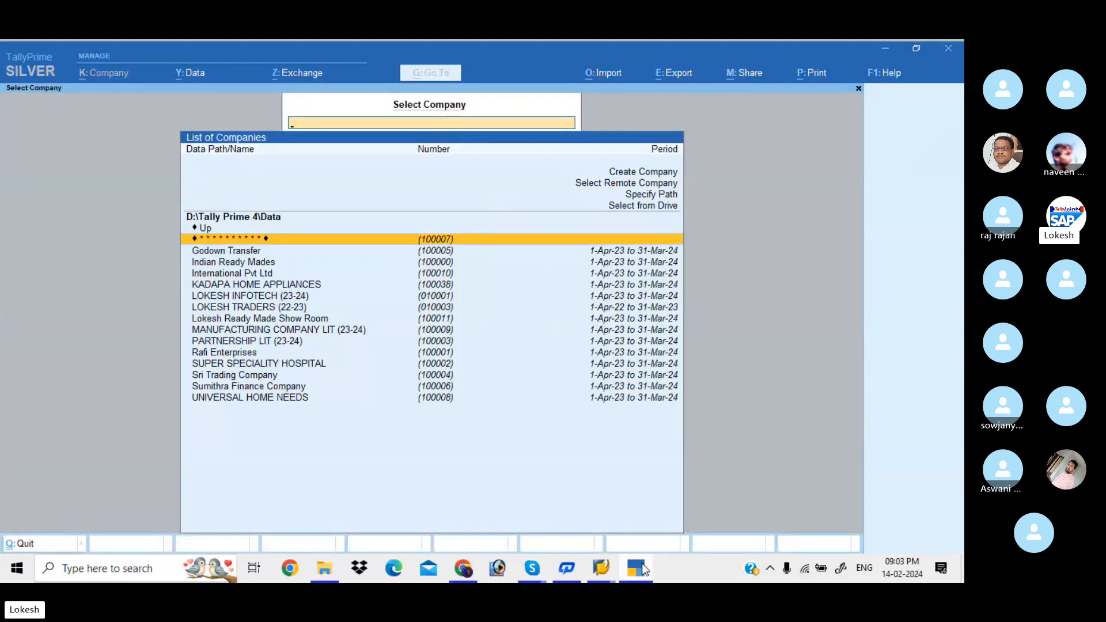
click(644, 569)
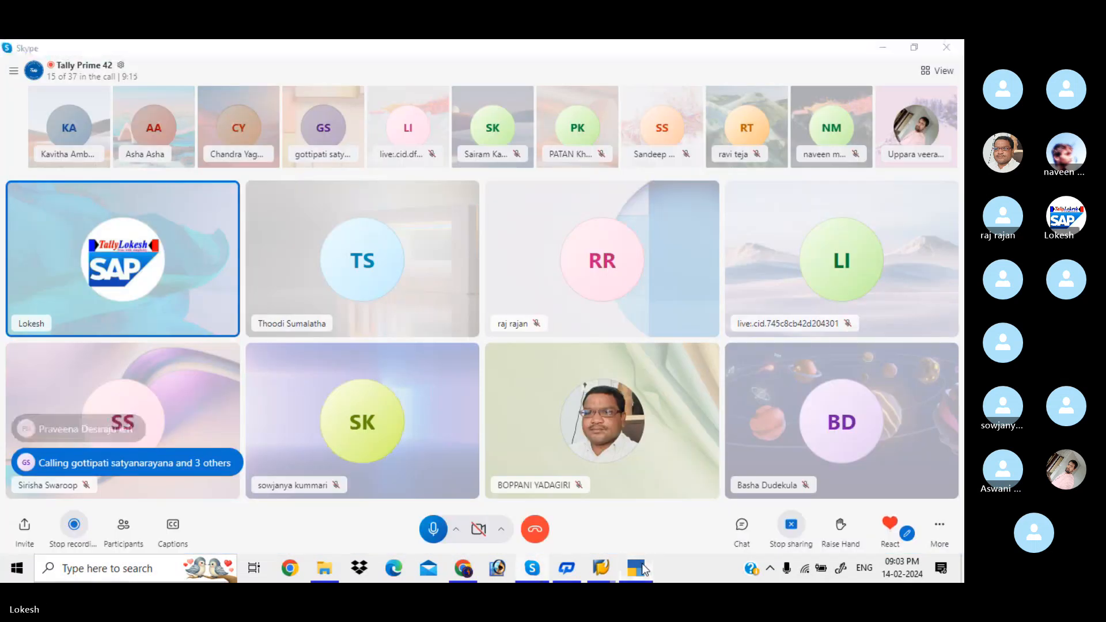
Switch to TallyPrime and open the form for creating a new company
click(644, 569)
key(Up)
key(Up)
key(Up)
key(Up)
key(Up)
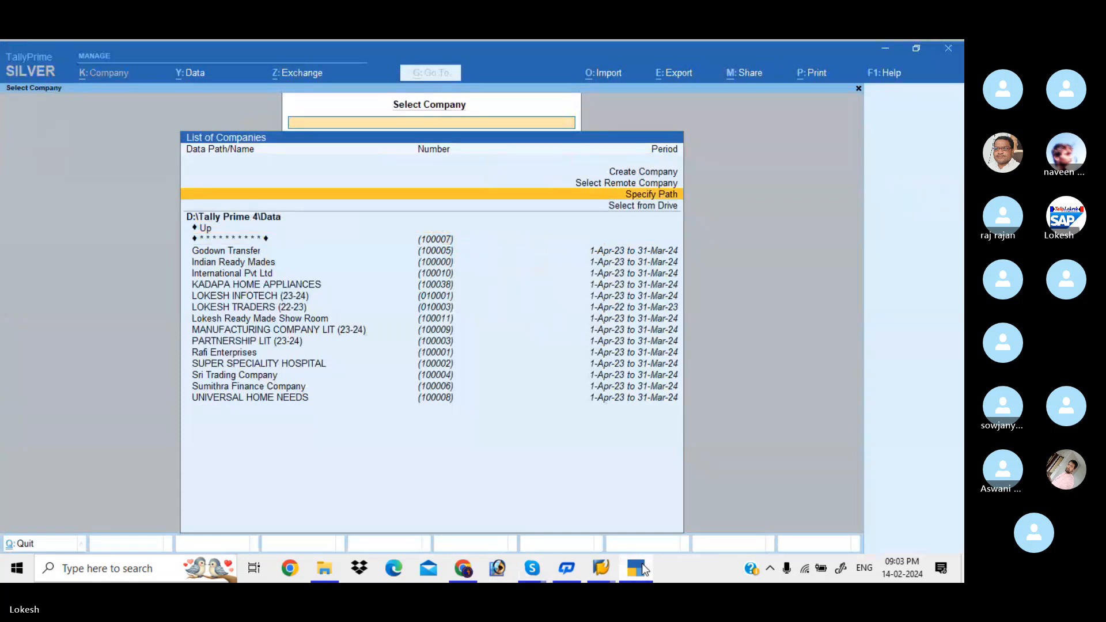
key(Return)
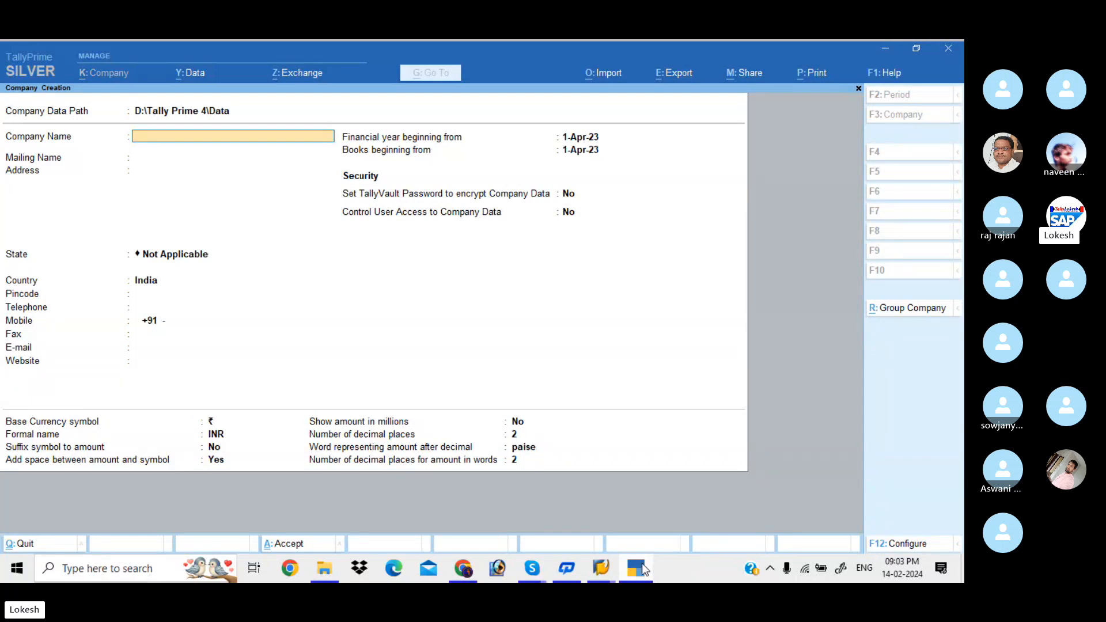
Name the new company PURCHASE ORDER and use the same mailing name
text(PUR)
text(CAS)
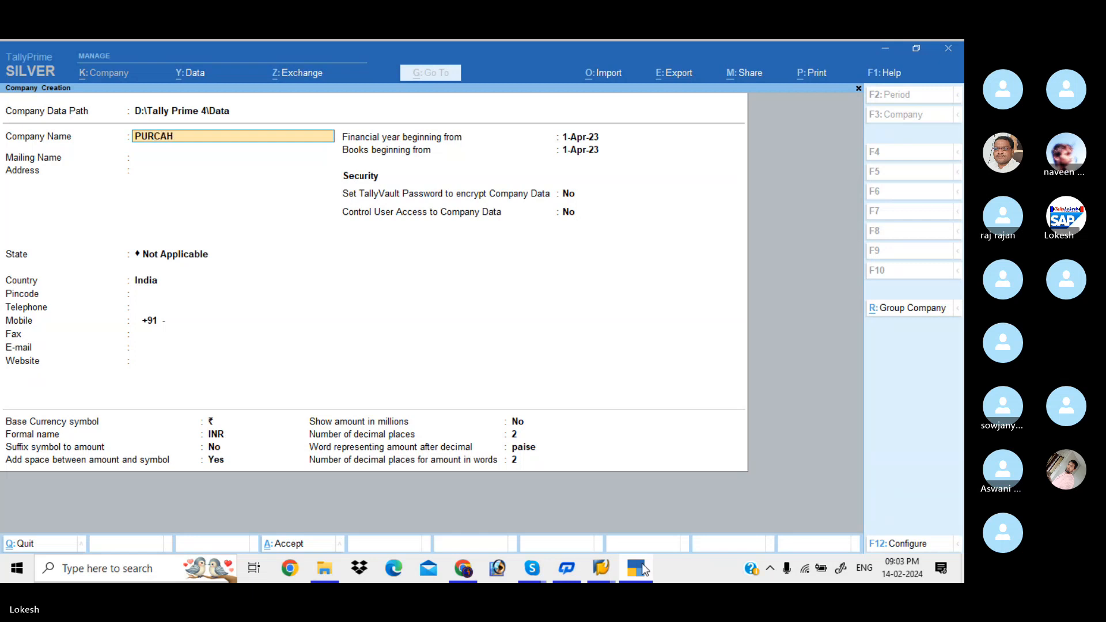
key(BackSpace)
key(BackSpace)
text(HASE ORDER)
key(Return)
key(Return)
key(Return)
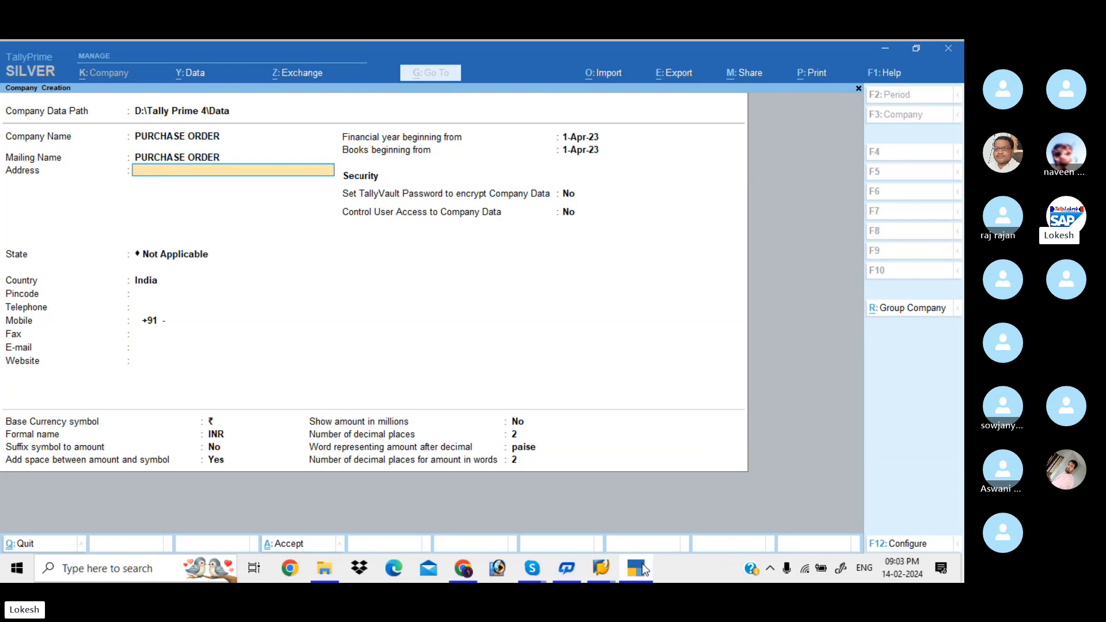
Set the company's state to Andhra Pradesh and save the new company
key(Down)
key(Down)
key(Return)
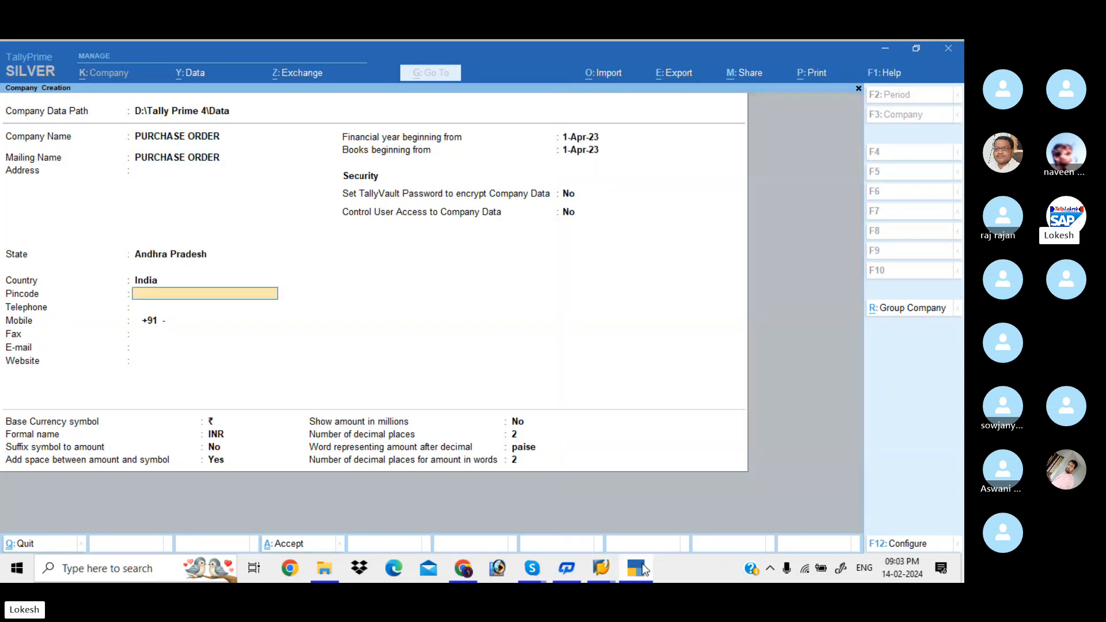
key(ctrl)
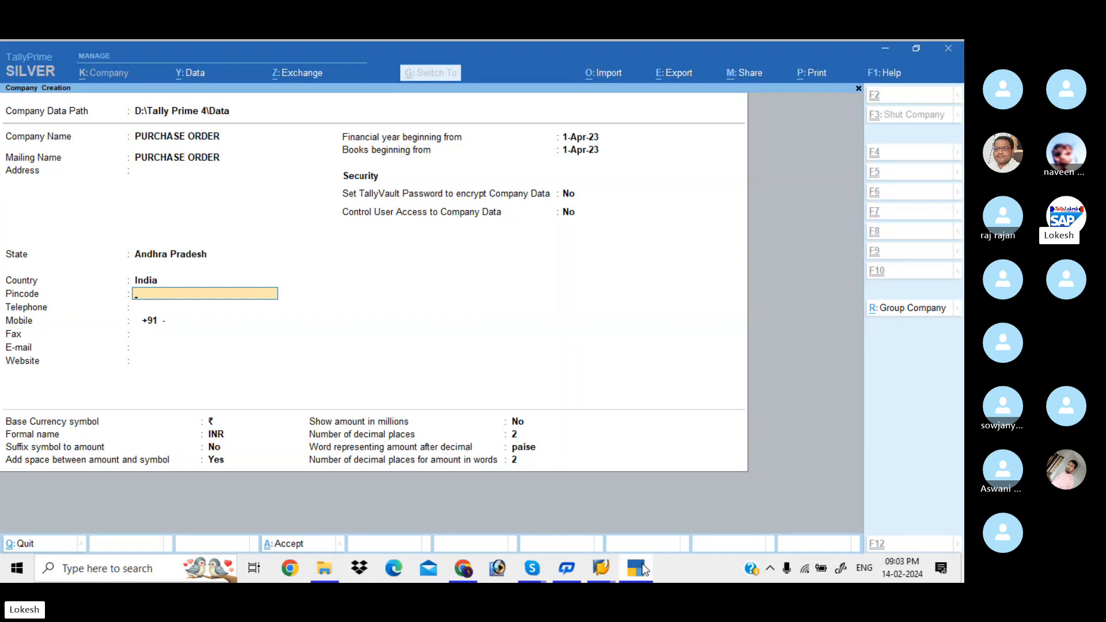
key(ctrl+a)
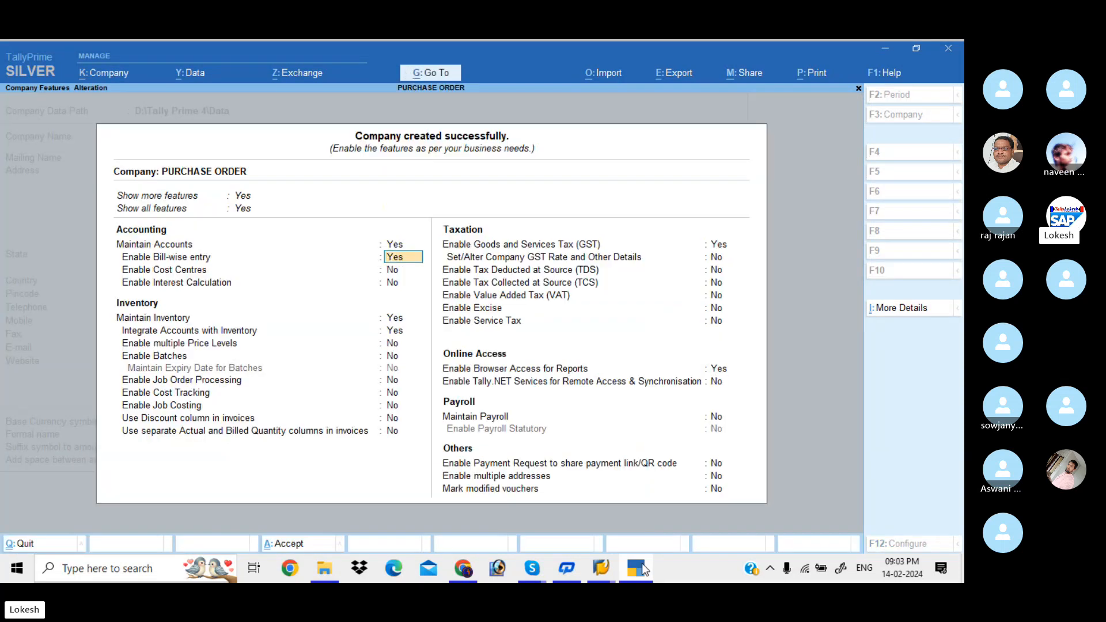
Turn off bill-wise entry in the company features and accept the remaining accounting and inventory settings
key(n)
key(Return)
key(Return)
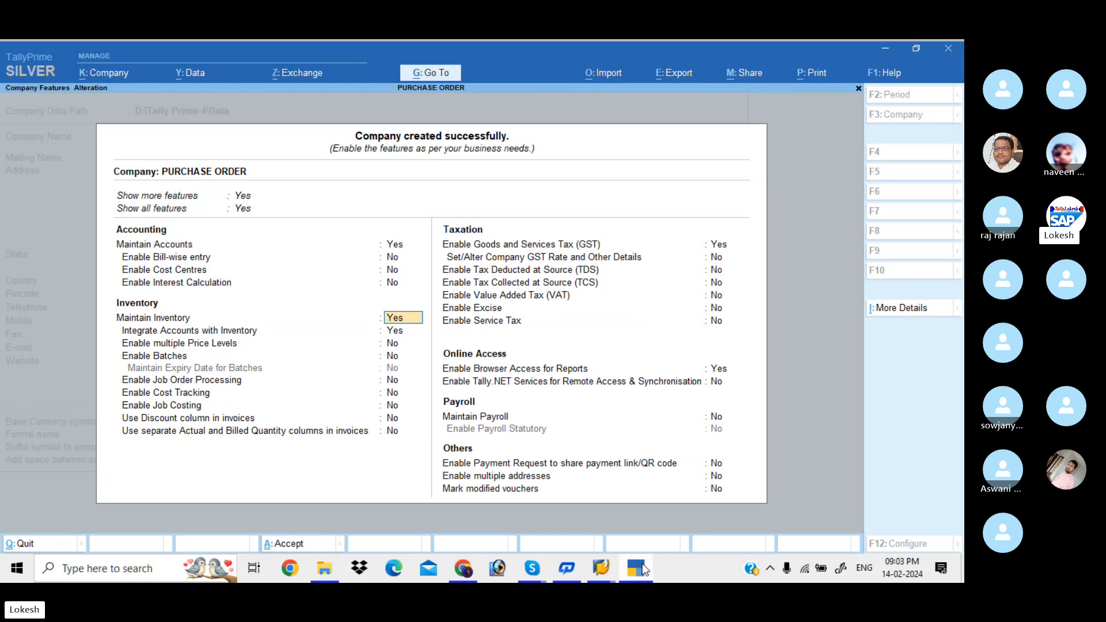
key(Return)
key(Return)
key(Return)
key(Return)
key(Return)
key(Return)
key(Return)
key(Return)
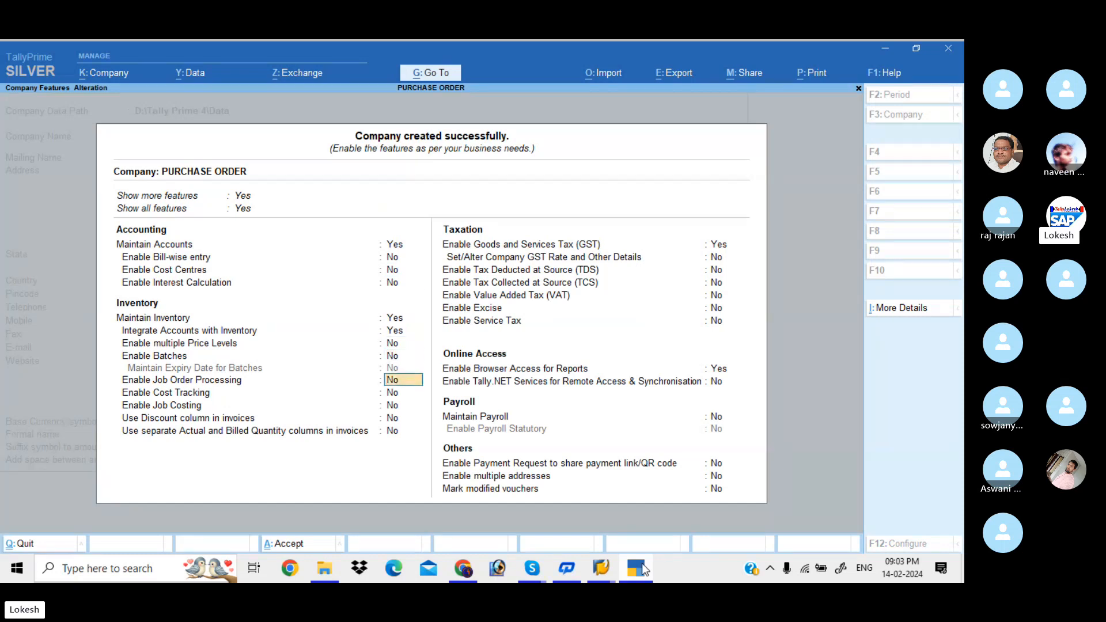
key(Return)
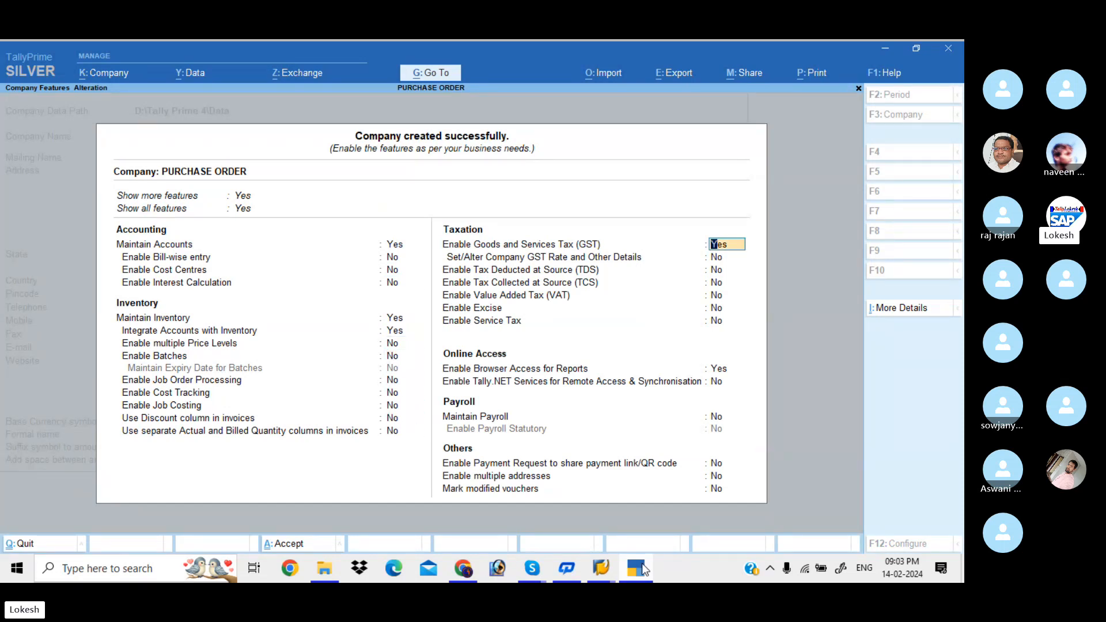
Enable GST, enter the company's GSTIN/UIN in the registration details, and save the GST details and company features
key(Return)
key(Return)
key(Return)
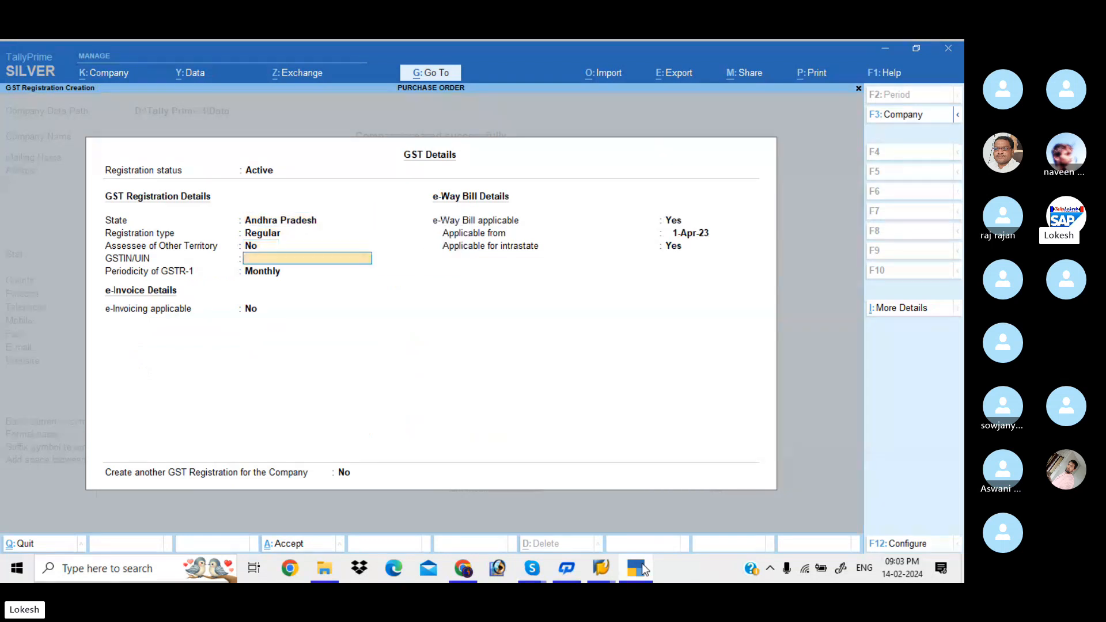
text(37)
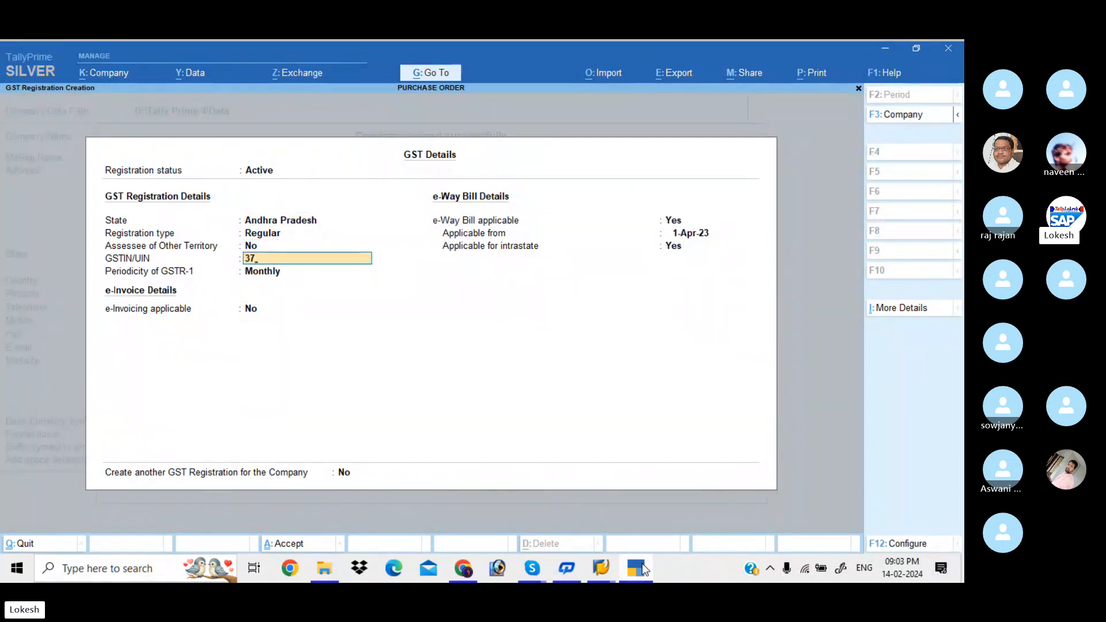
text(AAAAA1)
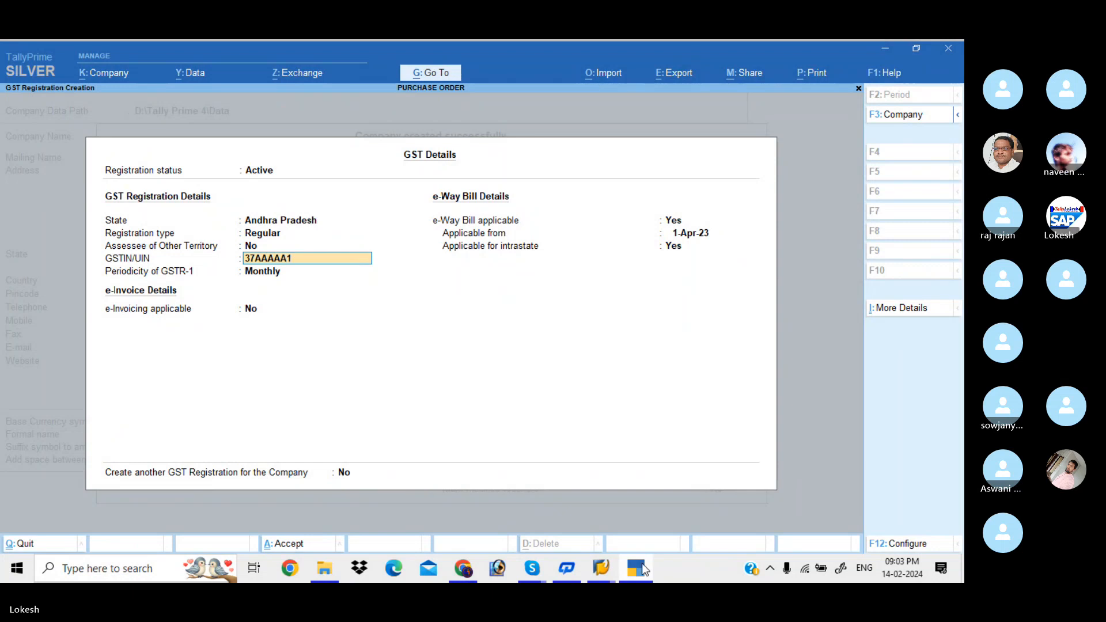
text(548A1Z8)
key(Return)
key(Return)
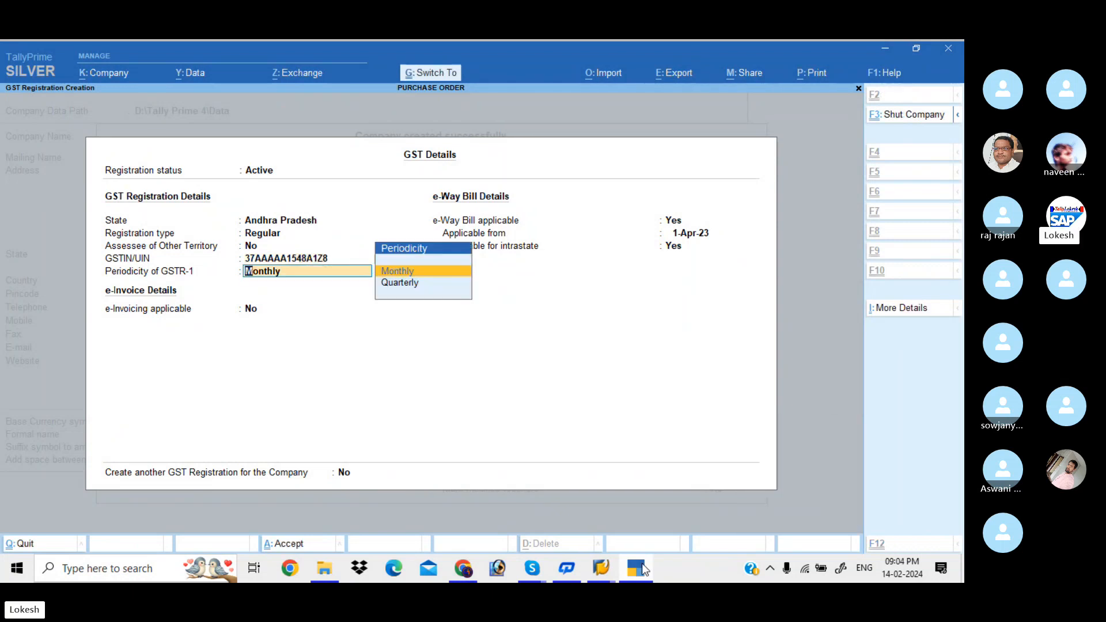
key(ctrl+a)
key(ctrl+a)
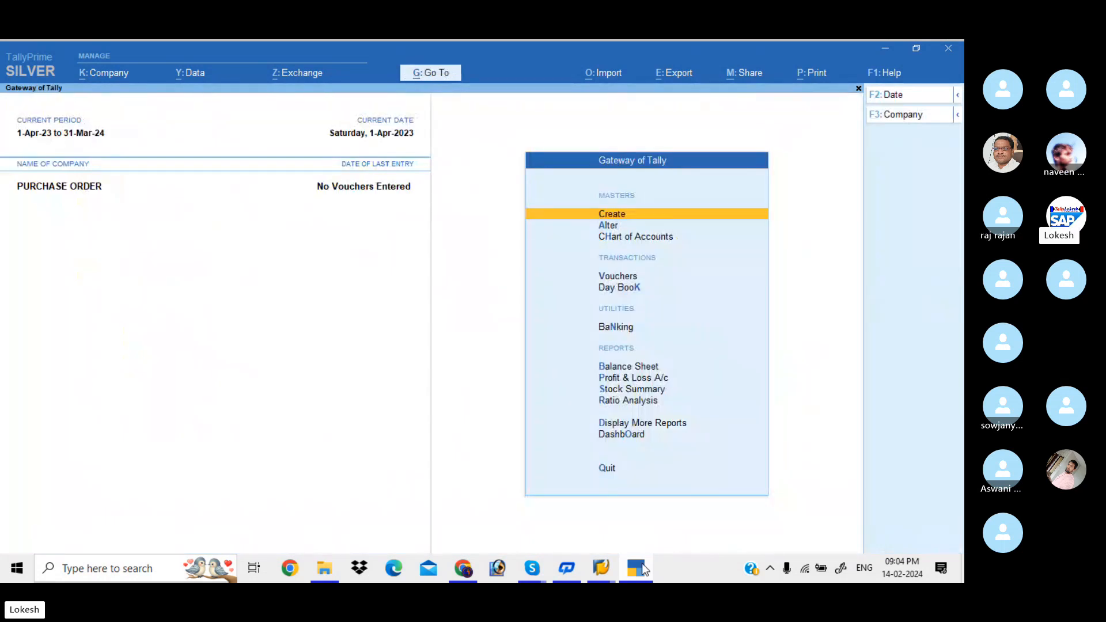
Open voucher entry and change the voucher to Purchase
key(Down)
key(Down)
key(Down)
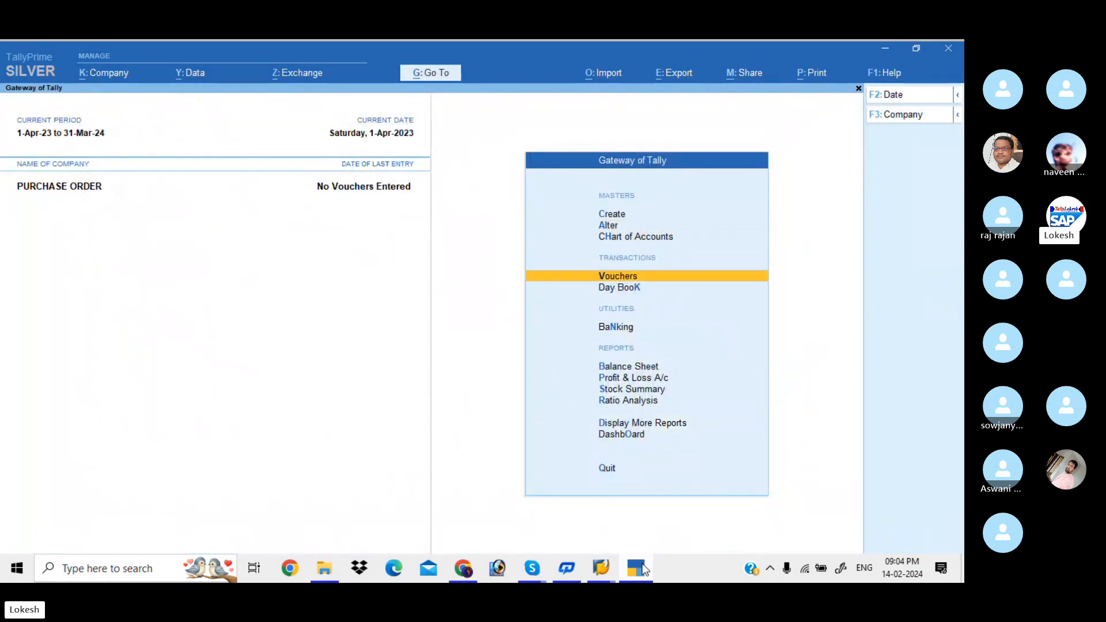
key(Return)
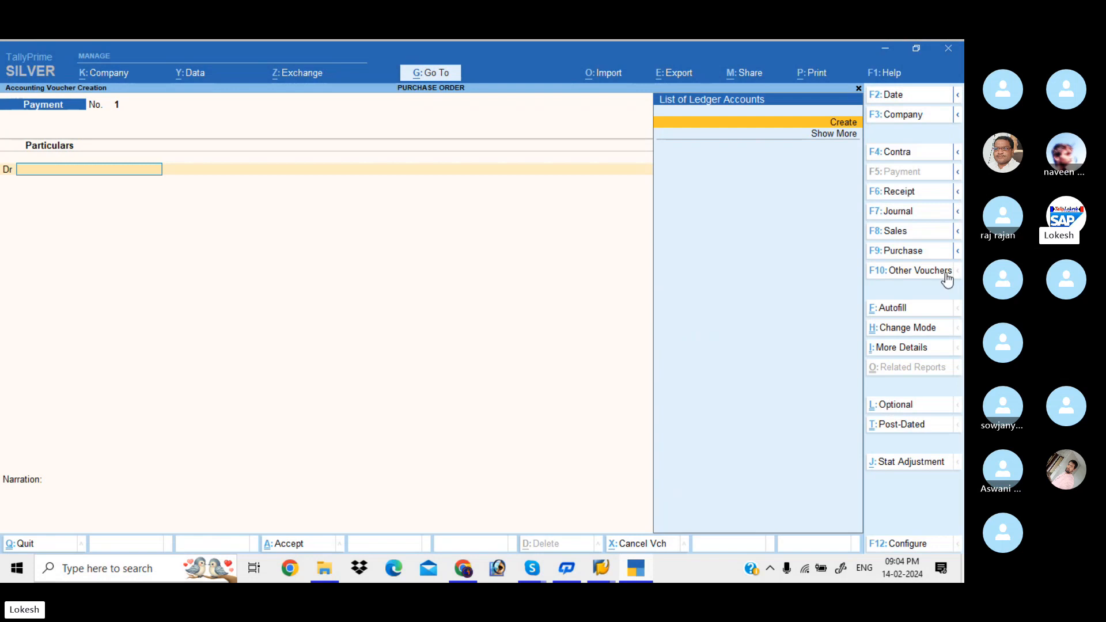
click(904, 251)
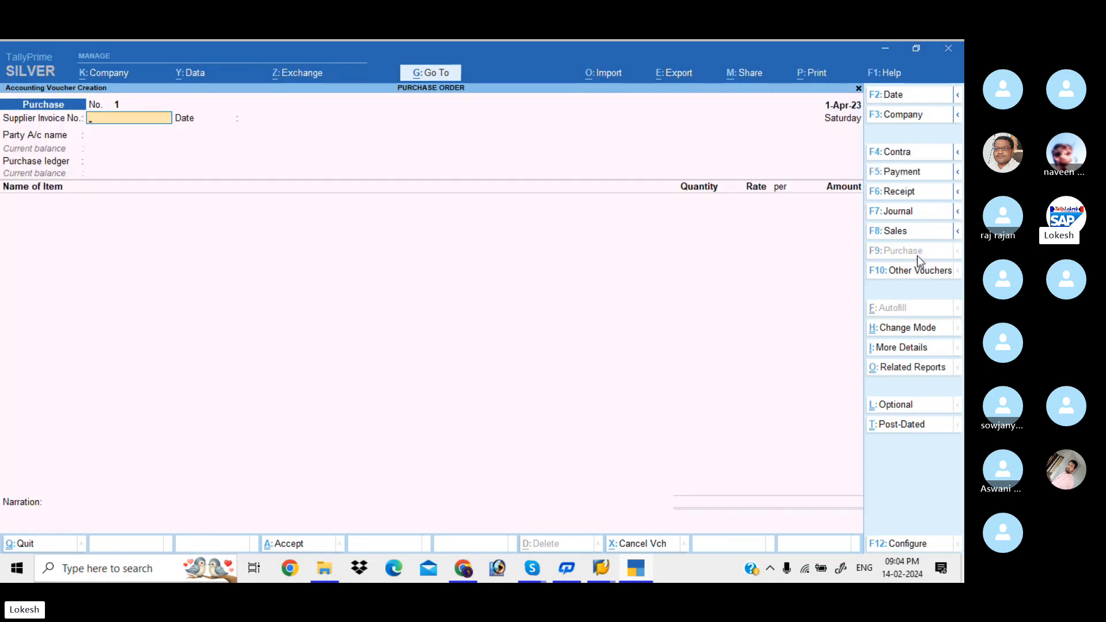
Open the list of other voucher types and show the inactive ones
click(927, 273)
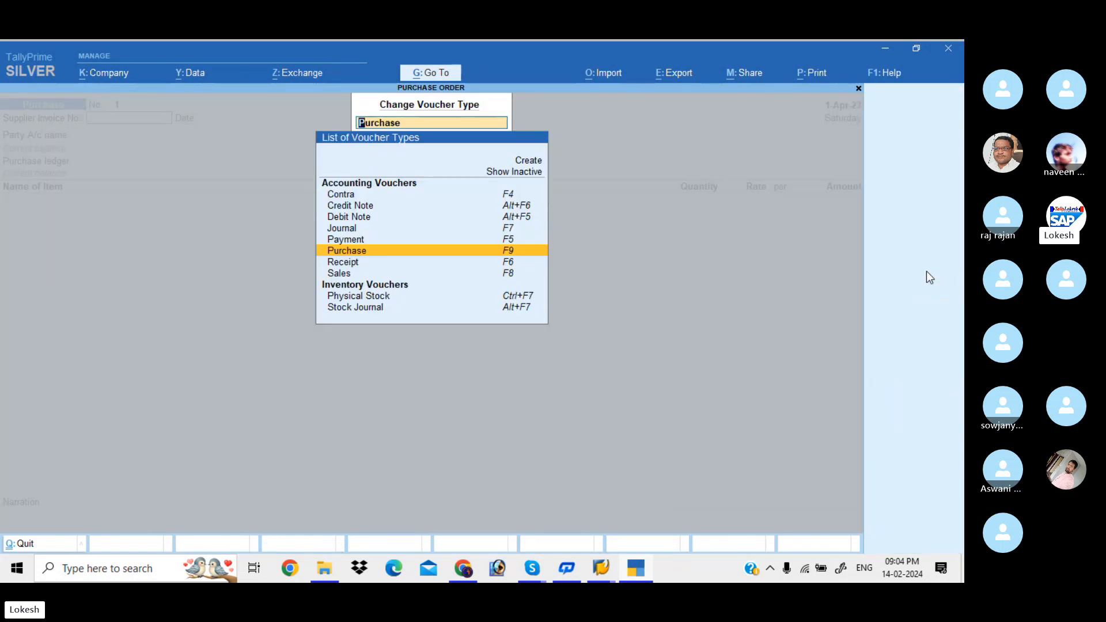
key(Up)
key(Up)
key(Up)
key(Up)
key(Up)
key(Up)
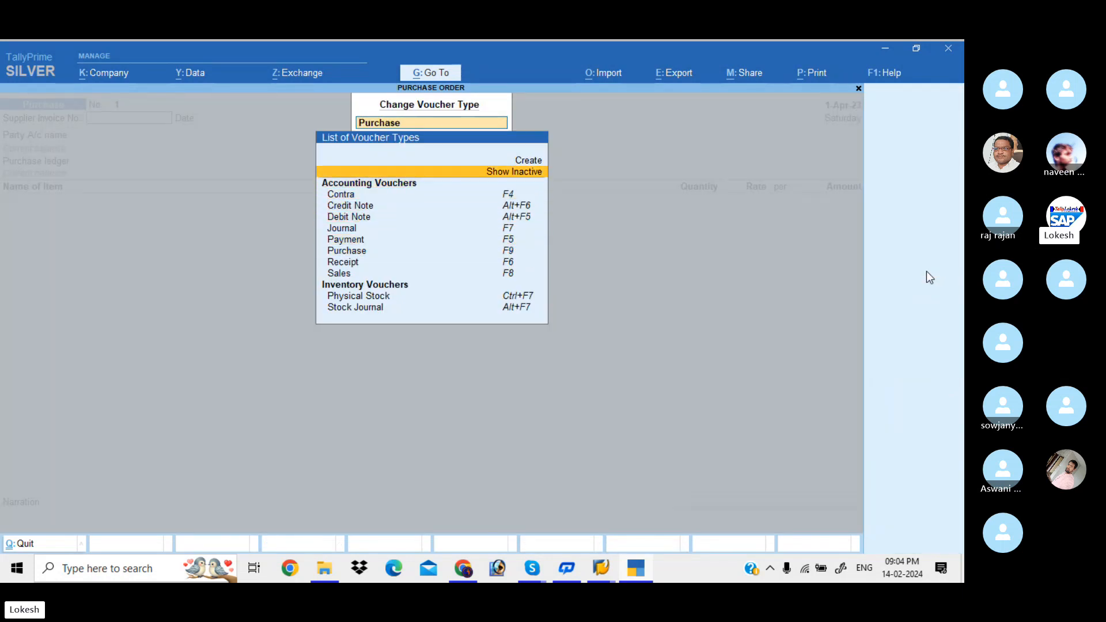
key(Return)
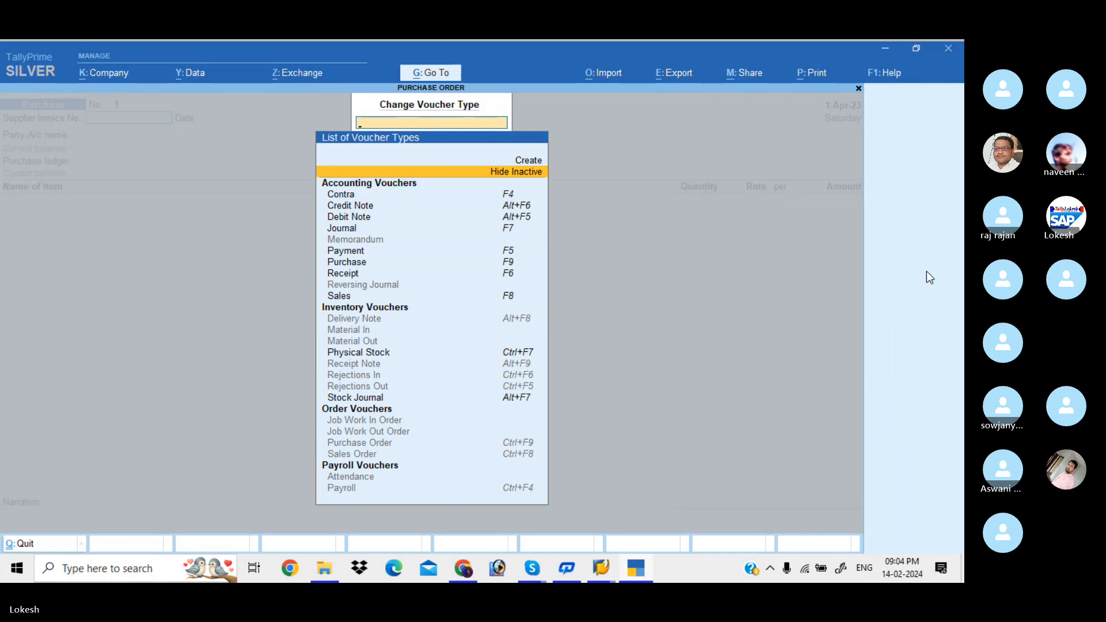
Choose the Purchase Order voucher type and activate it to start a new purchase order
key(Down)
key(Down)
key(Down)
key(Down)
key(Down)
key(Down)
key(Down)
key(Down)
key(Down)
key(Down)
key(Down)
key(Down)
key(Down)
key(Down)
key(Down)
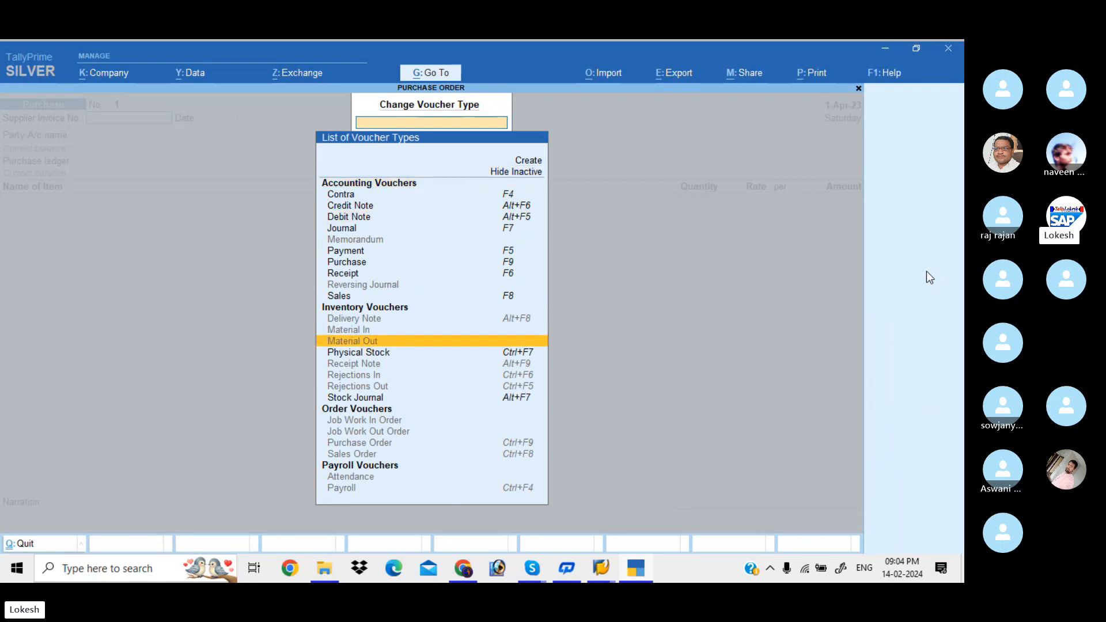
key(Down)
key(Down)
key(Down)
key(Down)
key(Down)
key(Down)
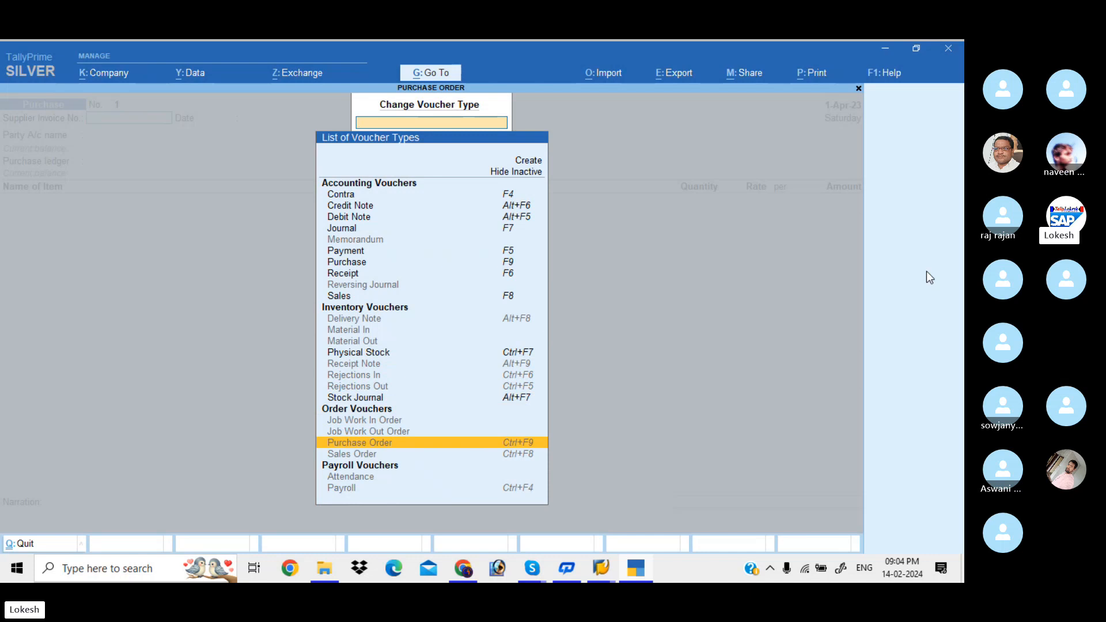
click(458, 442)
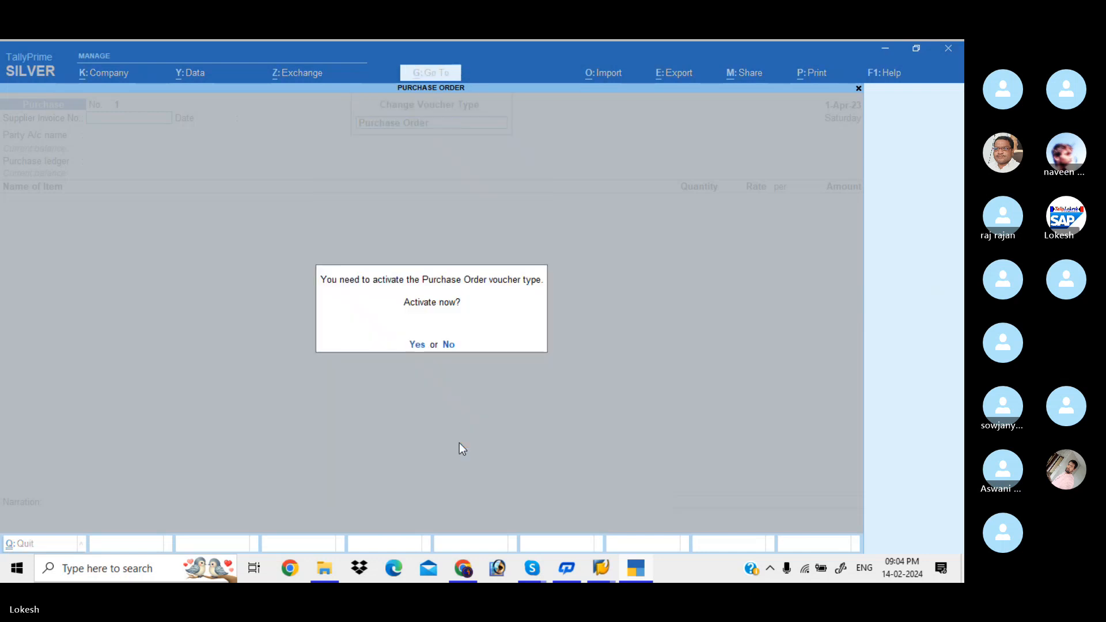
click(419, 346)
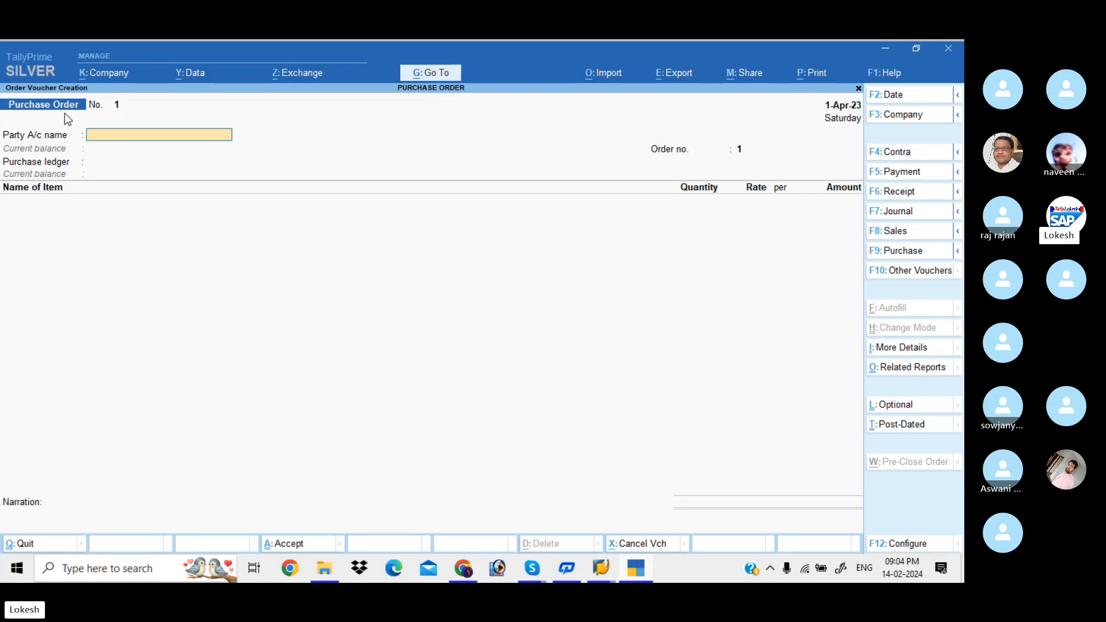
Create a party ledger from the purchase order and name it Sunshine Computers
key(alt+c)
text(SU)
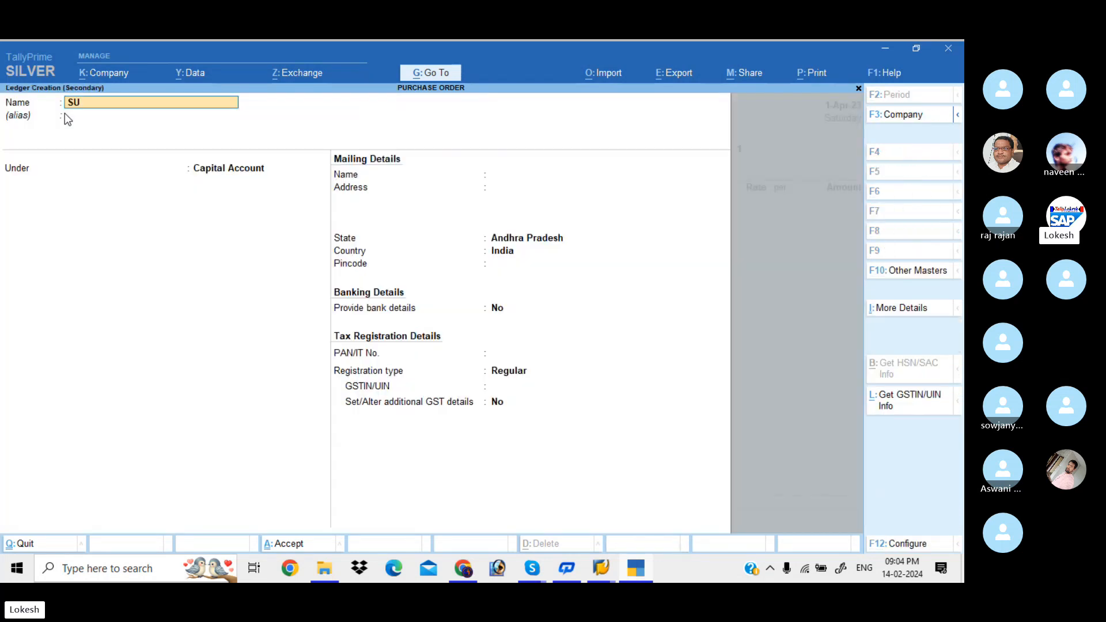
key(BackSpace)
key(BackSpace)
key(BackSpace)
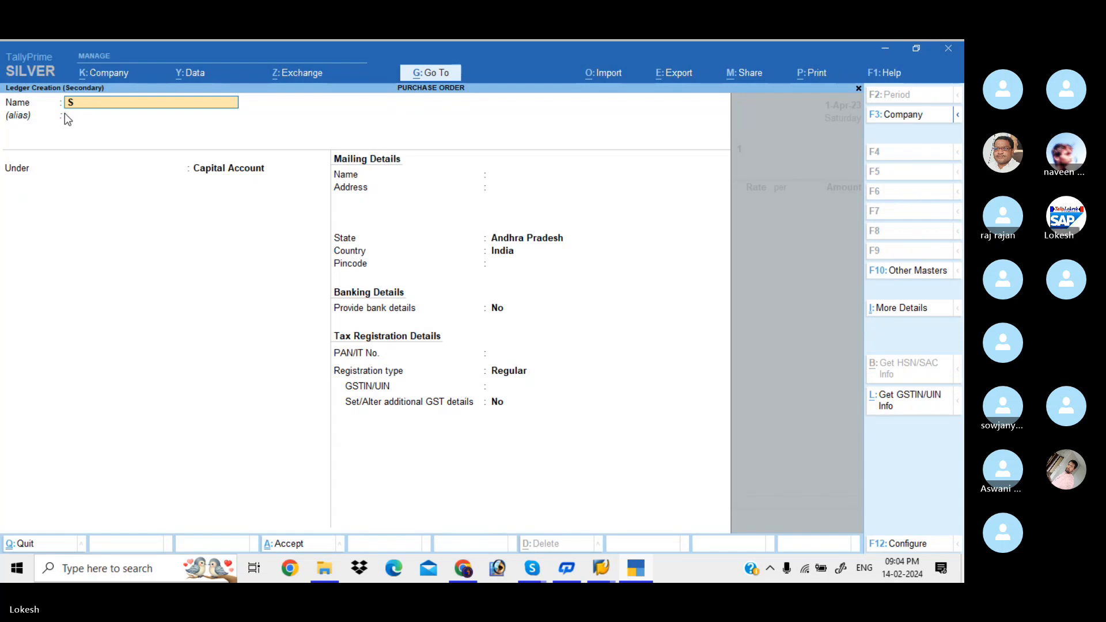
text(unshine Compuers)
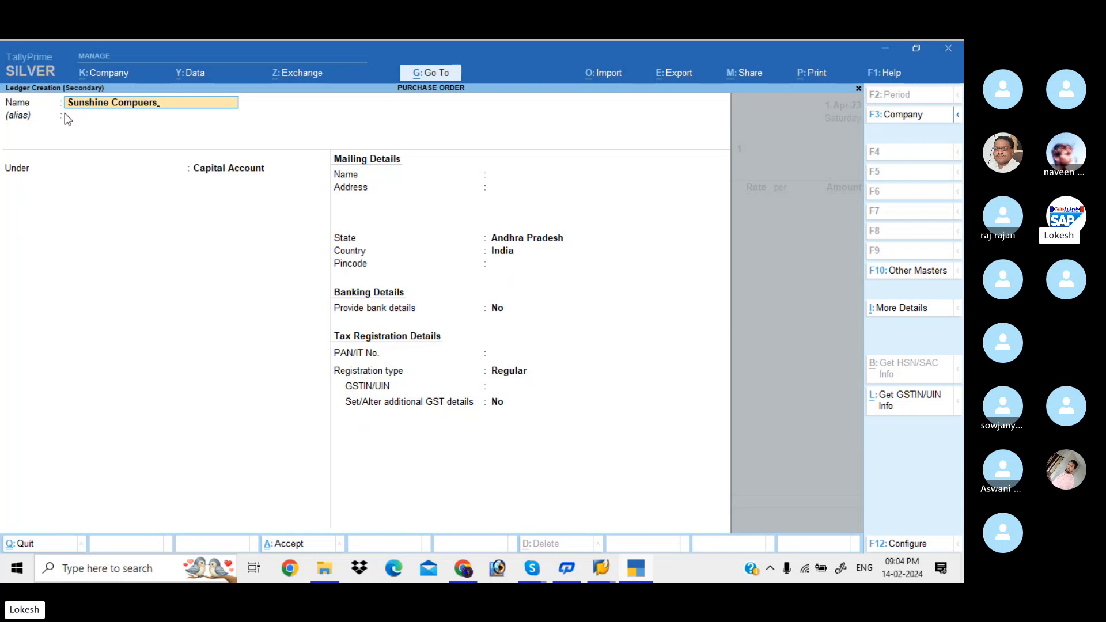
key(BackSpace)
key(BackSpace)
key(BackSpace)
text(ters)
key(Return)
Place the Sunshine Computers ledger under Sundry Creditors, enter 37 as its GSTIN/UIN, and save it
text(Sun)
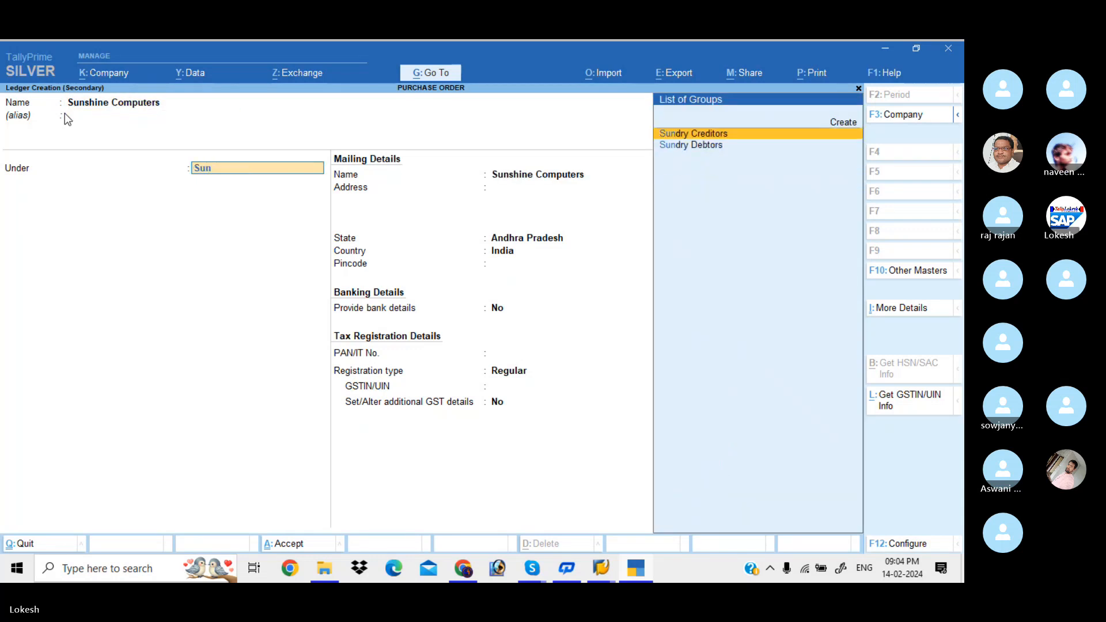
key(Return)
key(Return)
key(Return)
key(Return)
key(Return)
key(Return)
key(Return)
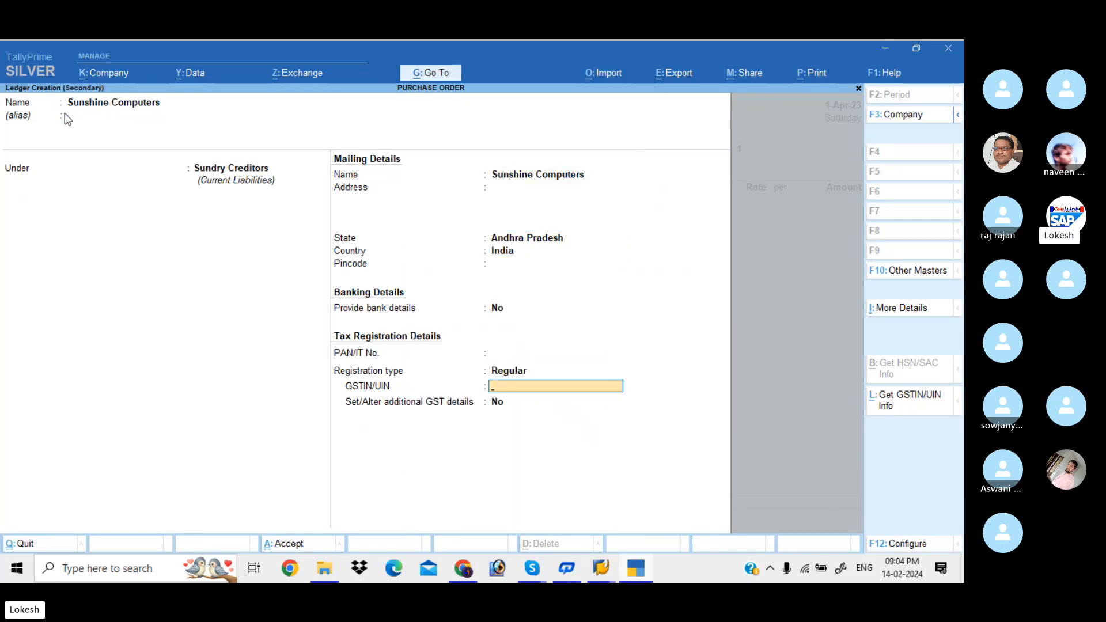
text(37)
key(Return)
key(Return)
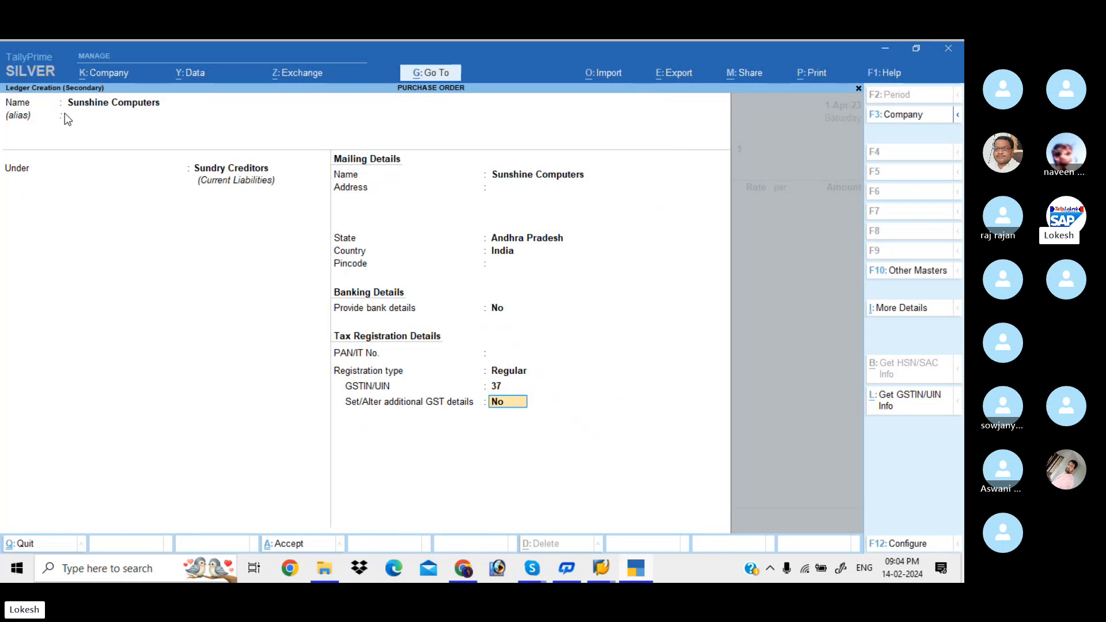
key(ctrl+a)
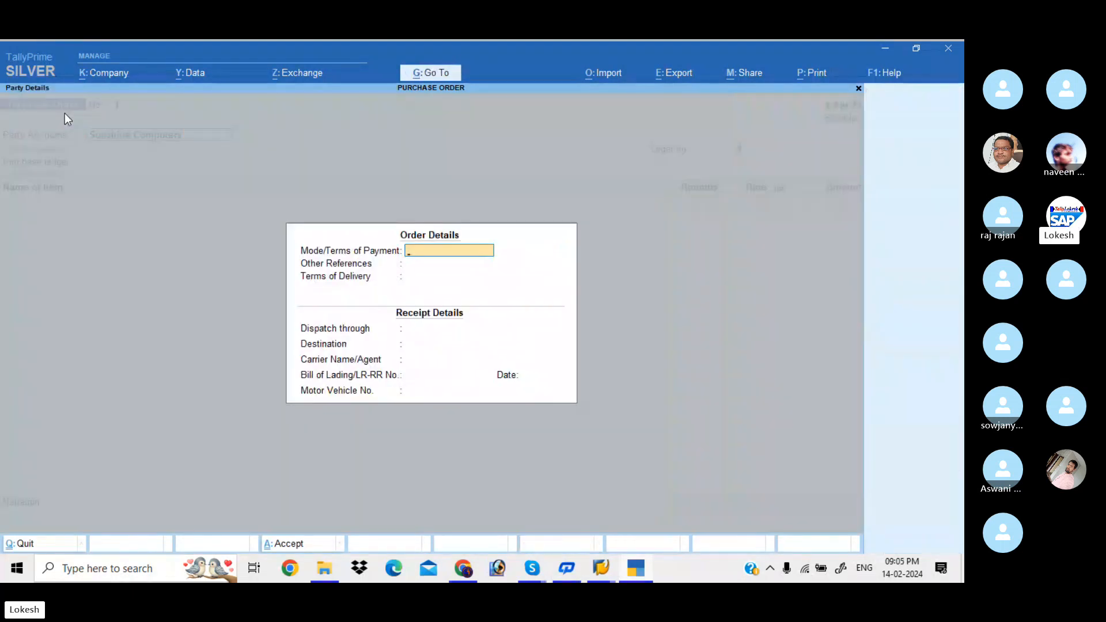
Accept the blank order and party details, and set the purchase order number to SS-001
key(ctrl+a)
key(ctrl+a)
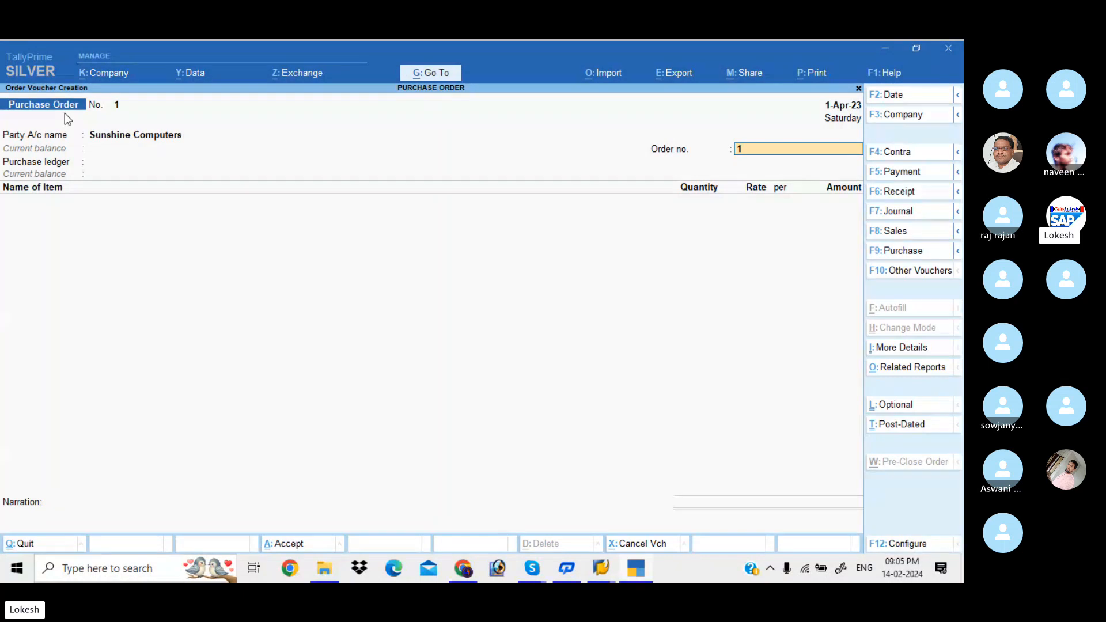
text(SS-00)
key(Return)
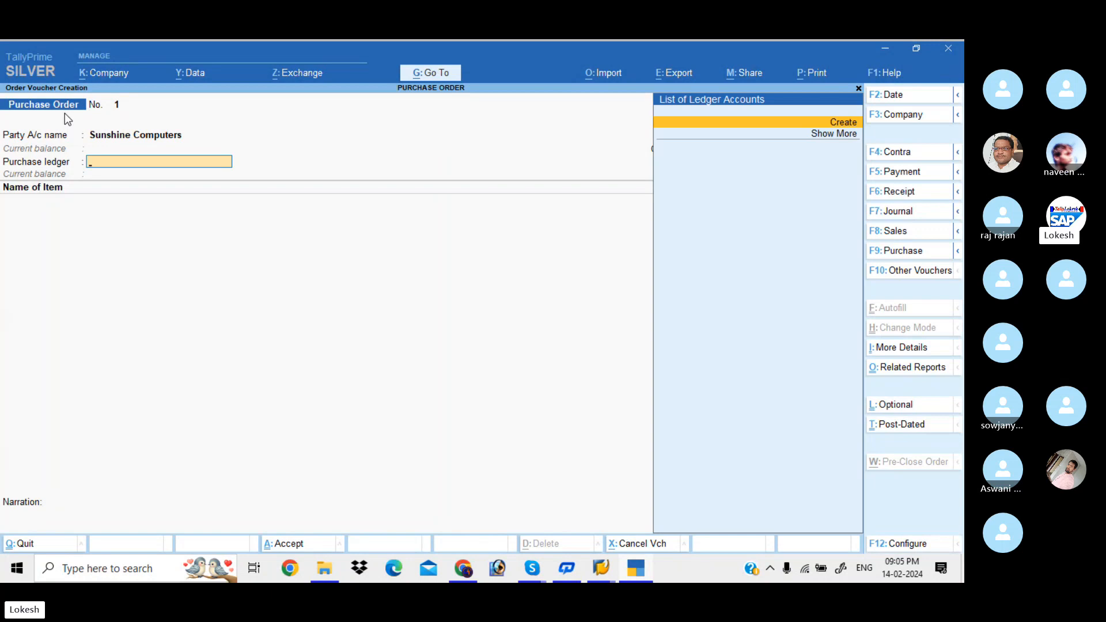
Create a ledger named Purchase under Purchase Accounts for the order's purchase ledger
key(alt+c)
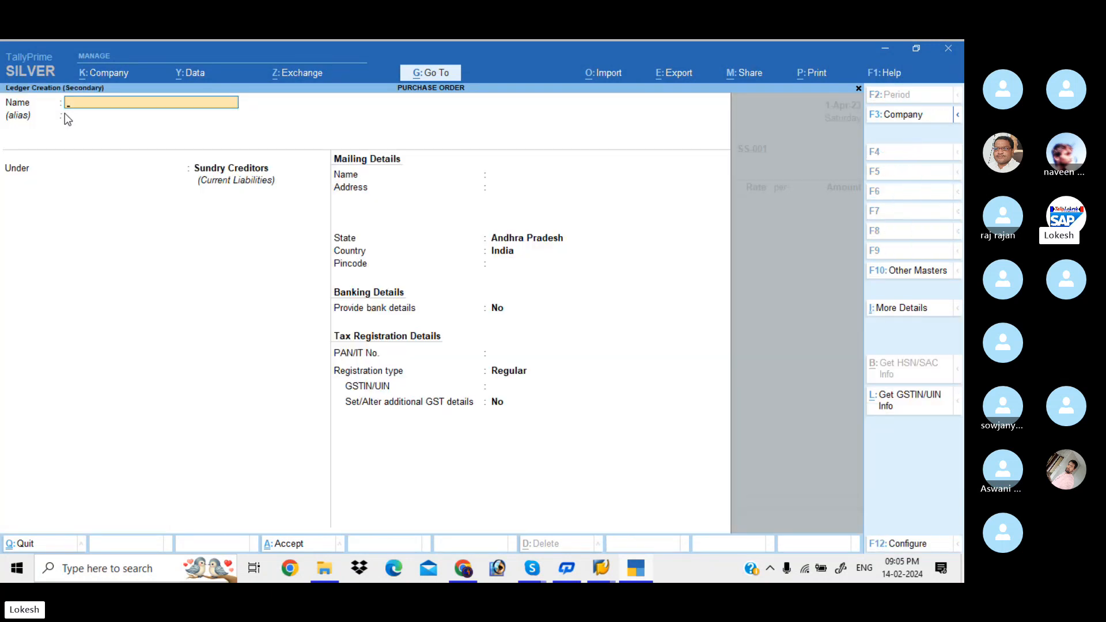
text(Purchase)
key(Return)
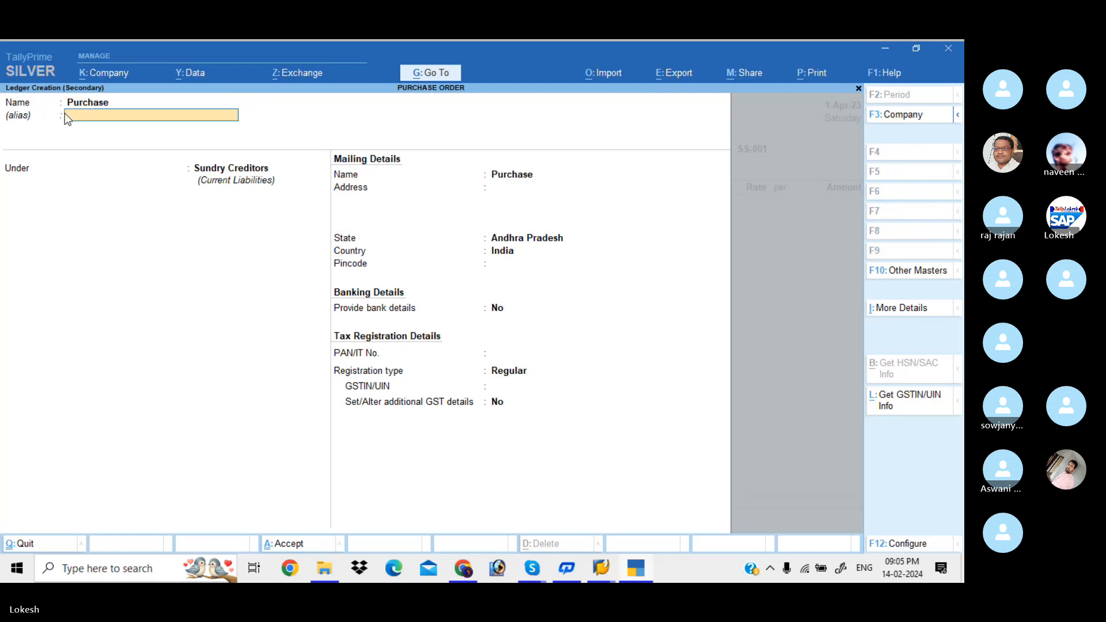
key(Return)
text(pu)
key(Return)
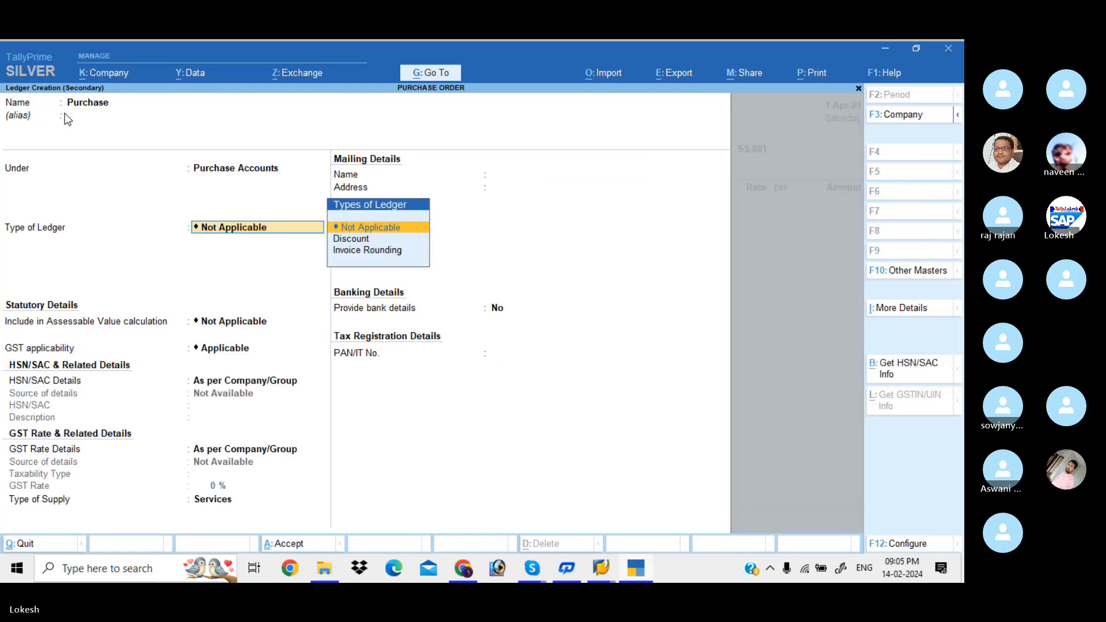
Set the Purchase ledger's type of supply to Goods, keep the other defaults, and save the ledger
key(Return)
key(Return)
key(Return)
key(Return)
key(Return)
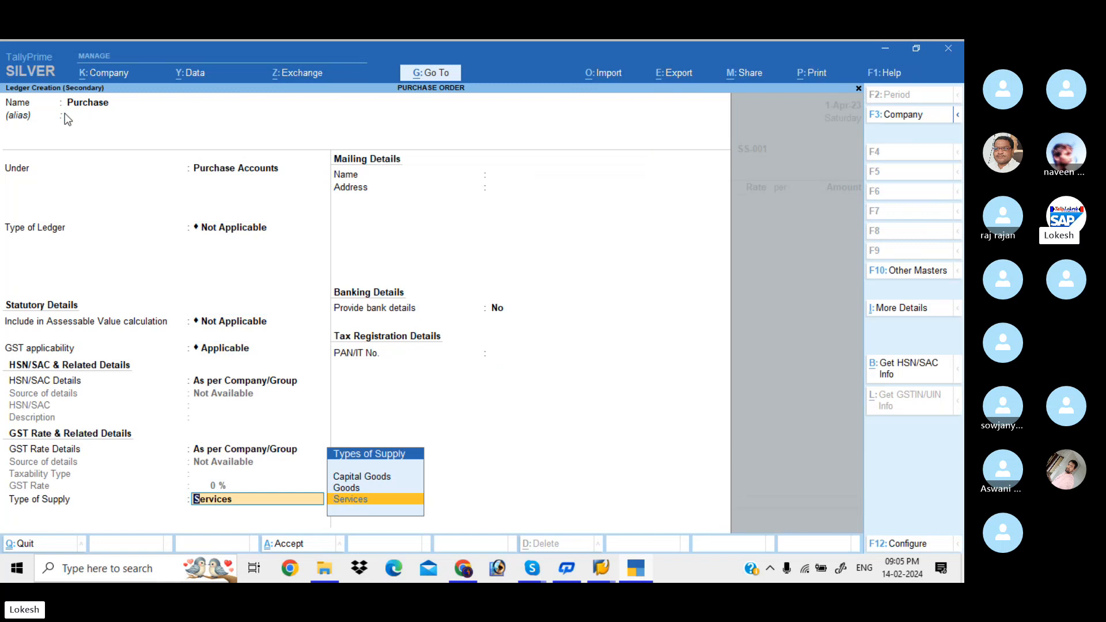
key(Up)
key(Return)
key(Return)
key(Return)
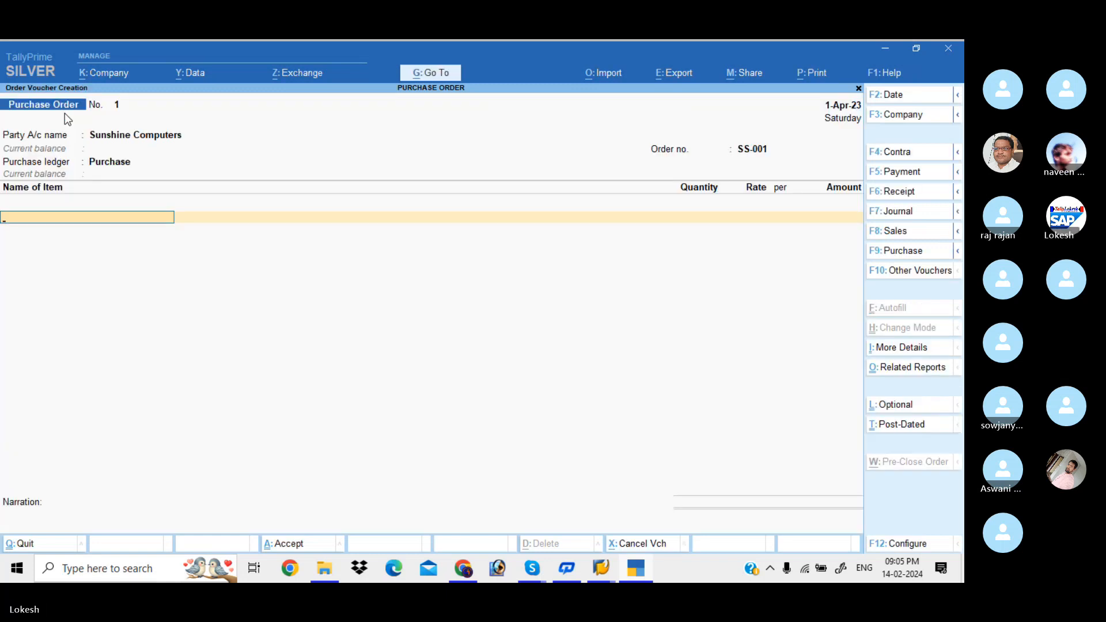
Create a stock item named Monitor from the order, keeping it under Primary with no category
text(O)
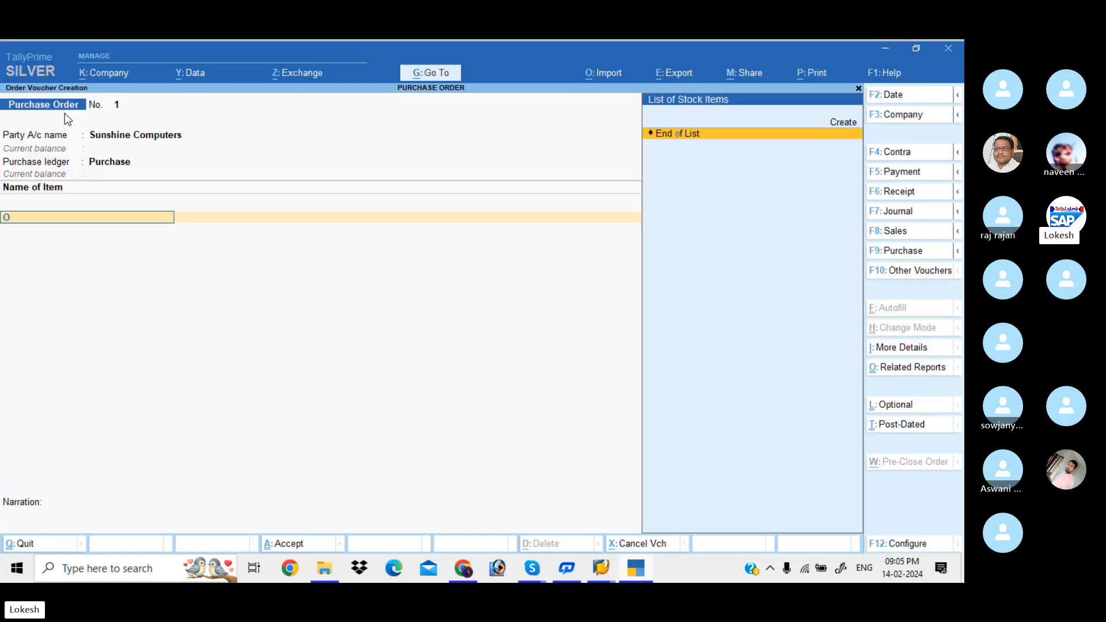
key(BackSpace)
key(alt+c)
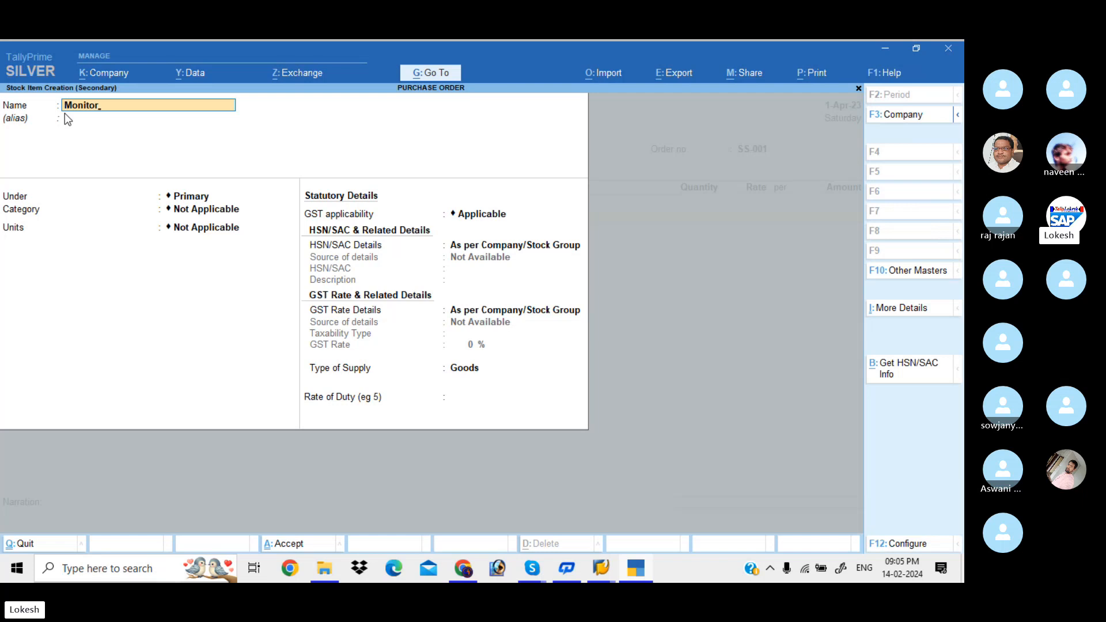
key(Return)
key(Return)
key(Return)
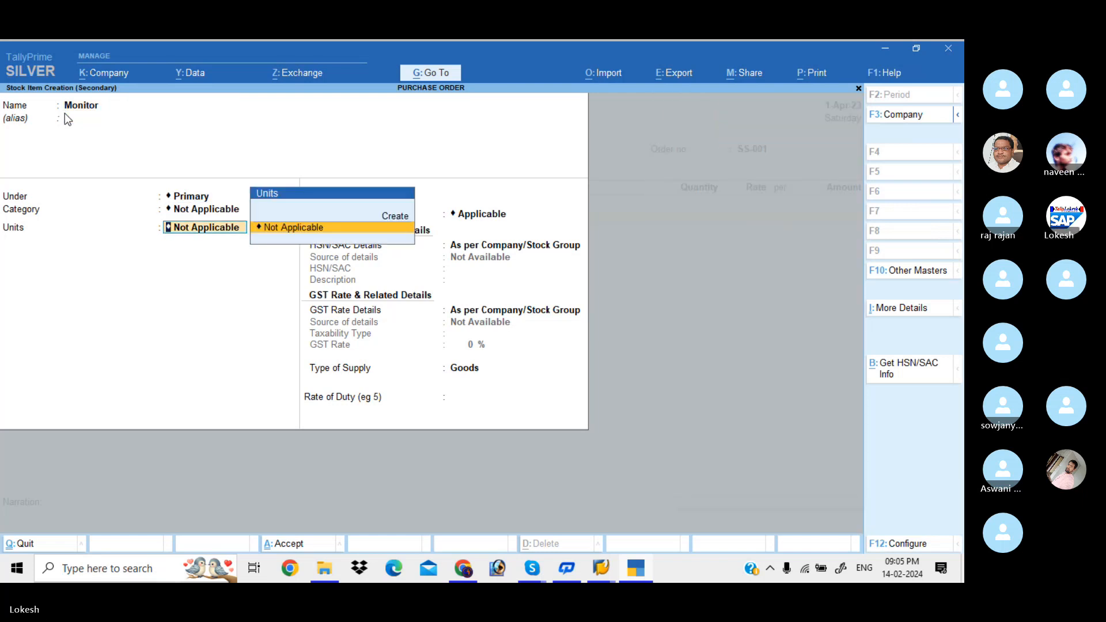
Create the simple unit nos with formal name Numbers and 0 decimal places, and assign it to Monitor
key(alt+c)
text(nos)
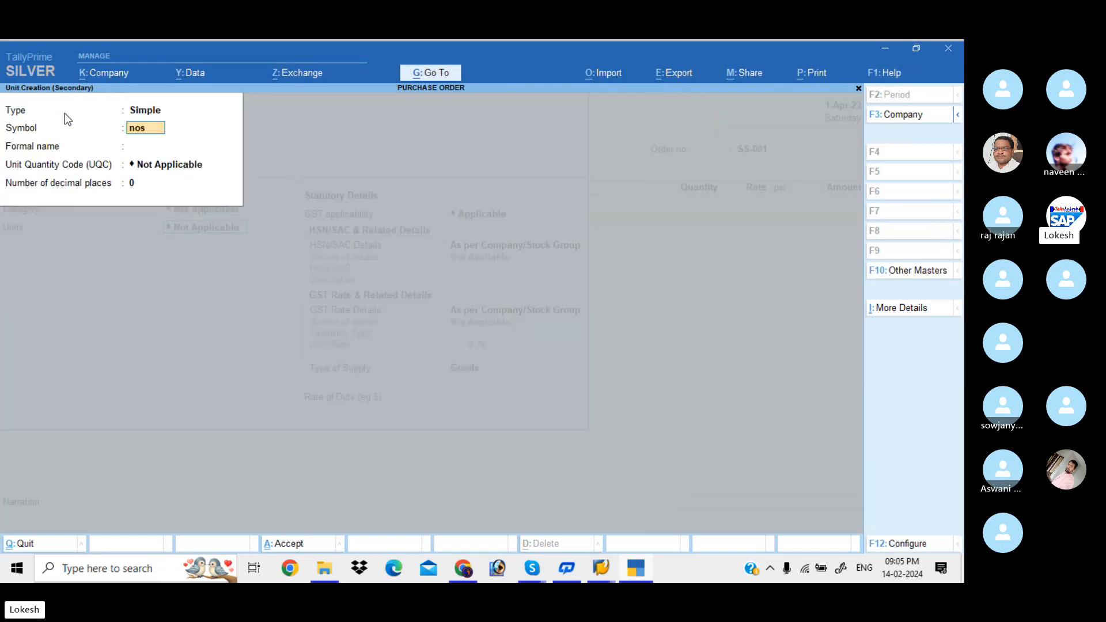
key(Return)
text(Numbers)
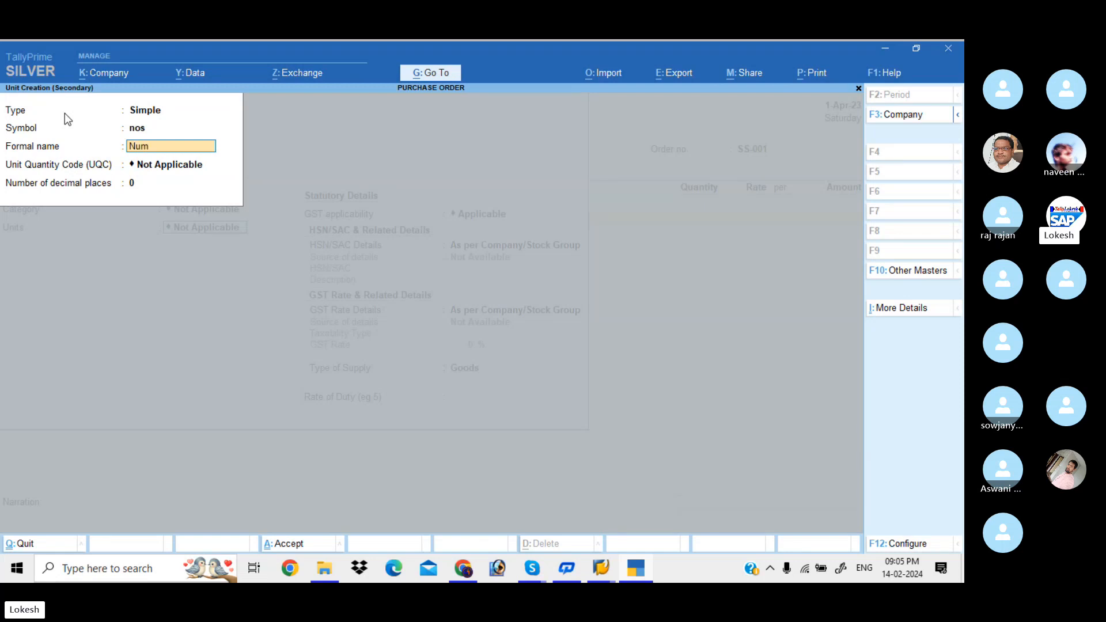
key(Return)
key(Return)
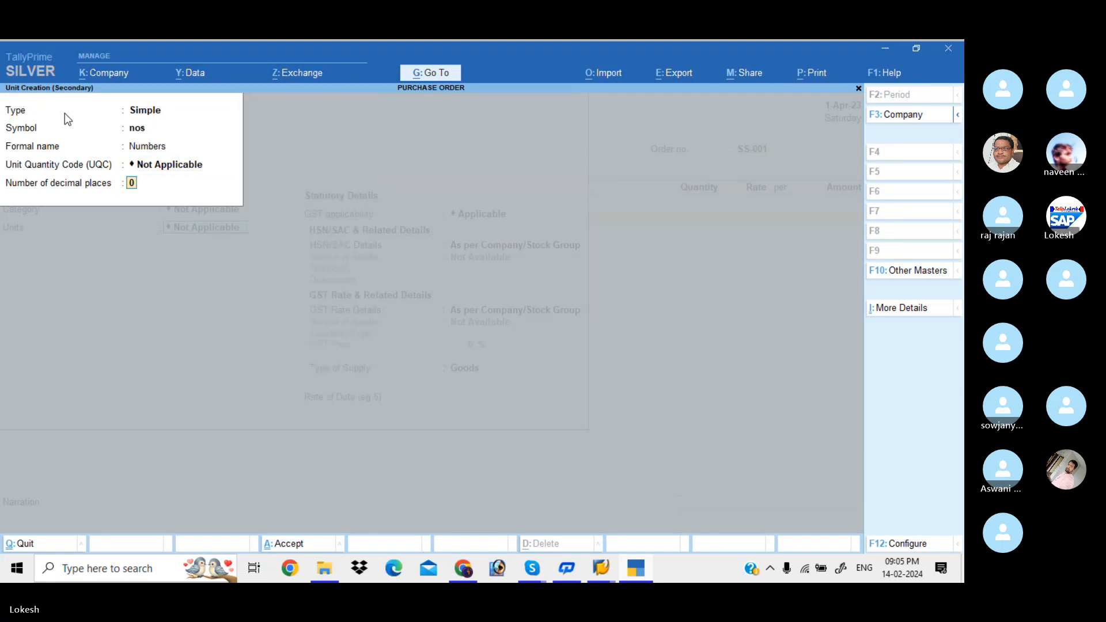
key(Return)
key(Return)
Specify the HSN/SAC details directly for Monitor, using code 963852 and a blank description
key(Return)
key(Down)
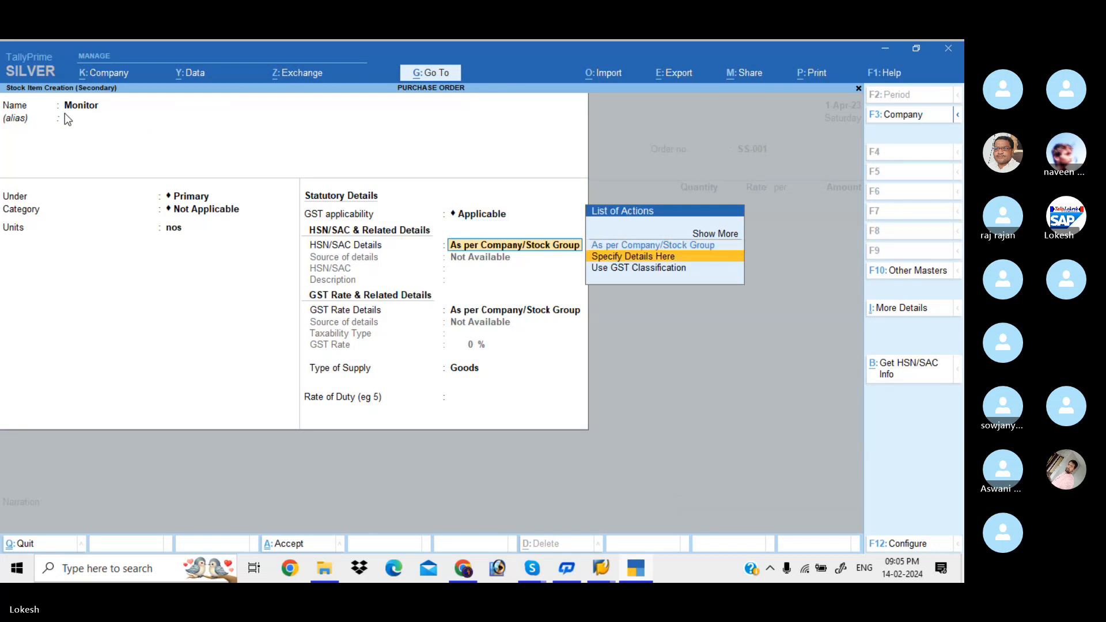
key(Return)
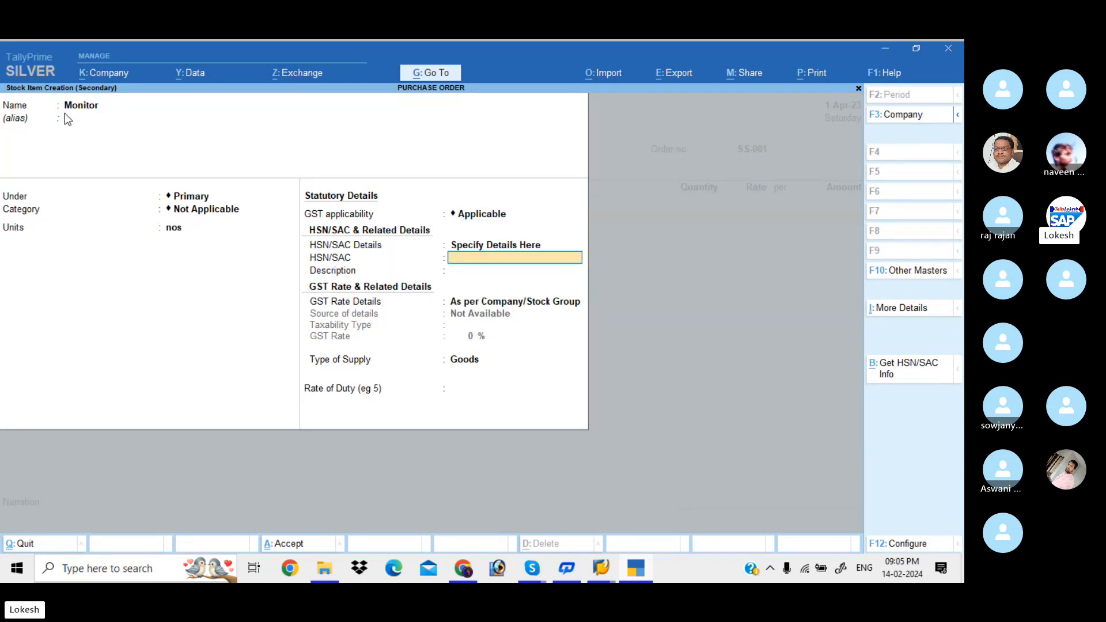
text(963852)
key(Return)
key(Return)
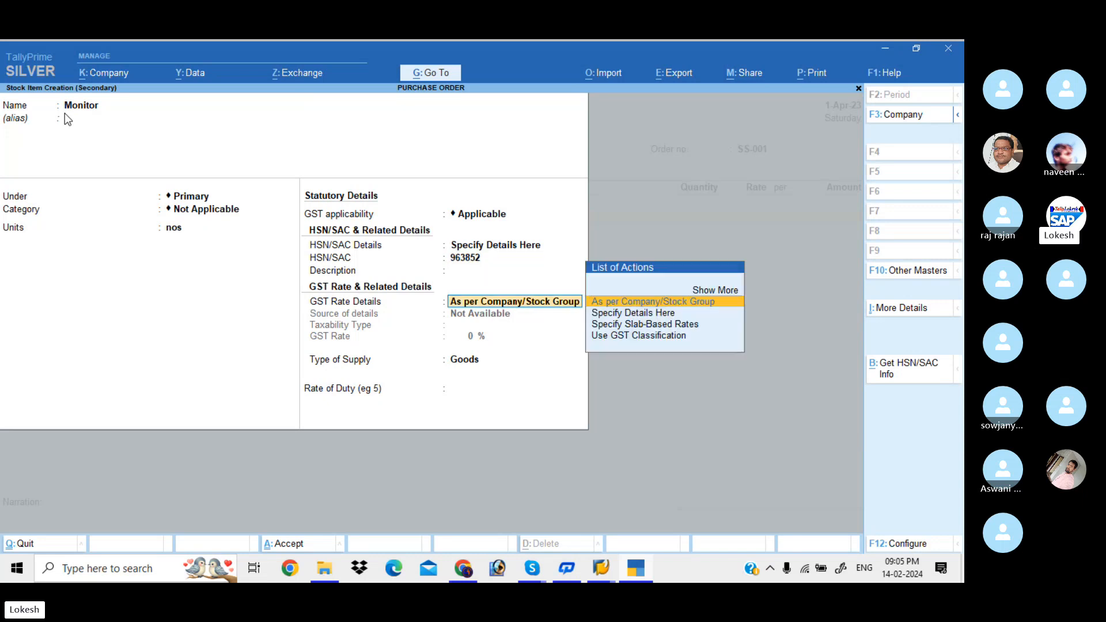
Specify Monitor's GST details directly as Taxable at 18% for Goods, and save the stock item
key(Down)
key(Return)
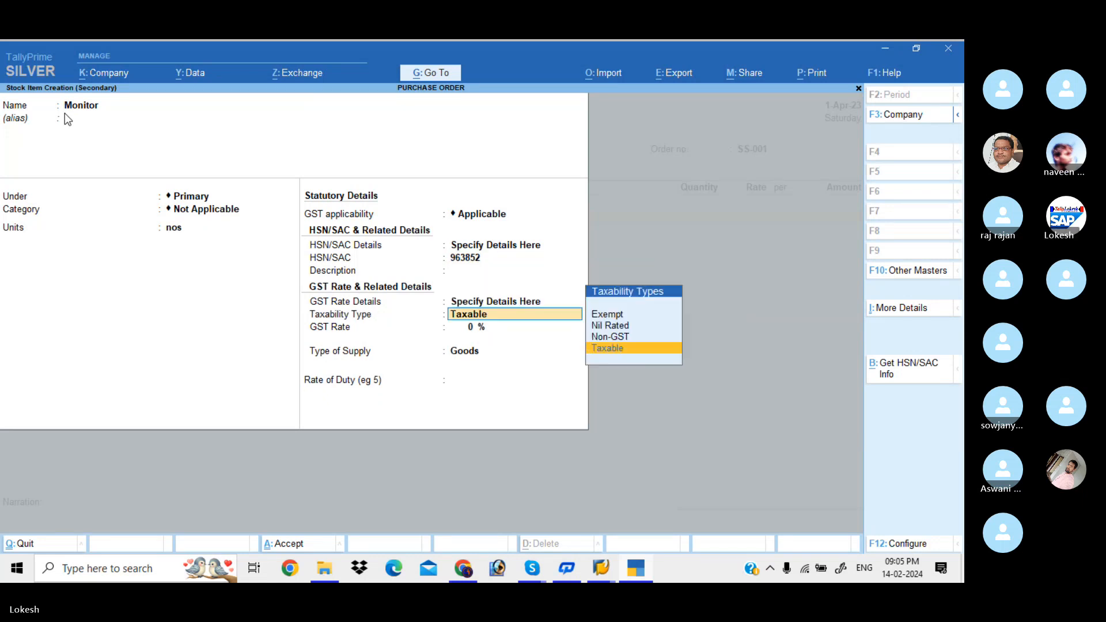
key(Return)
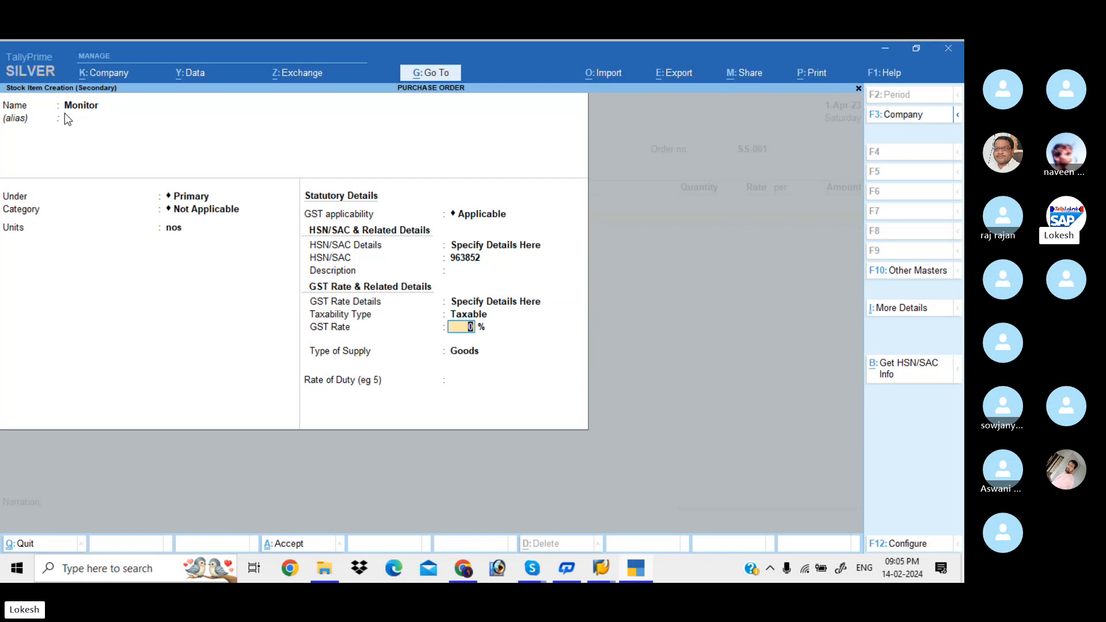
text(18)
key(Return)
key(Return)
key(Return)
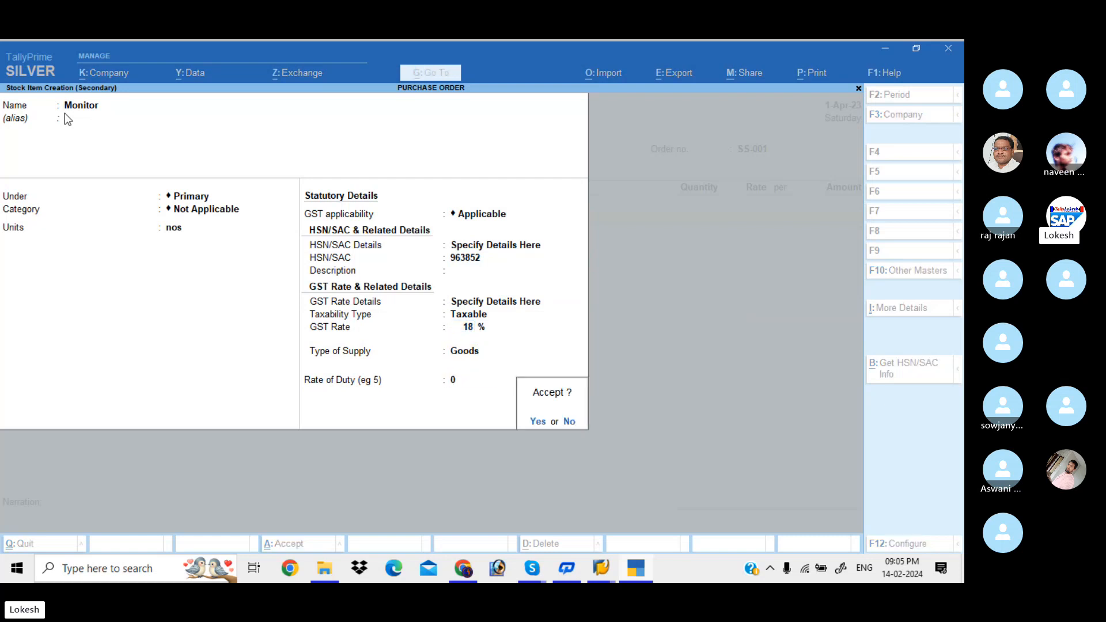
key(Return)
Allocate 100 nos of Monitor at a rate of 3,500, due on 1-Apr-23
key(Return)
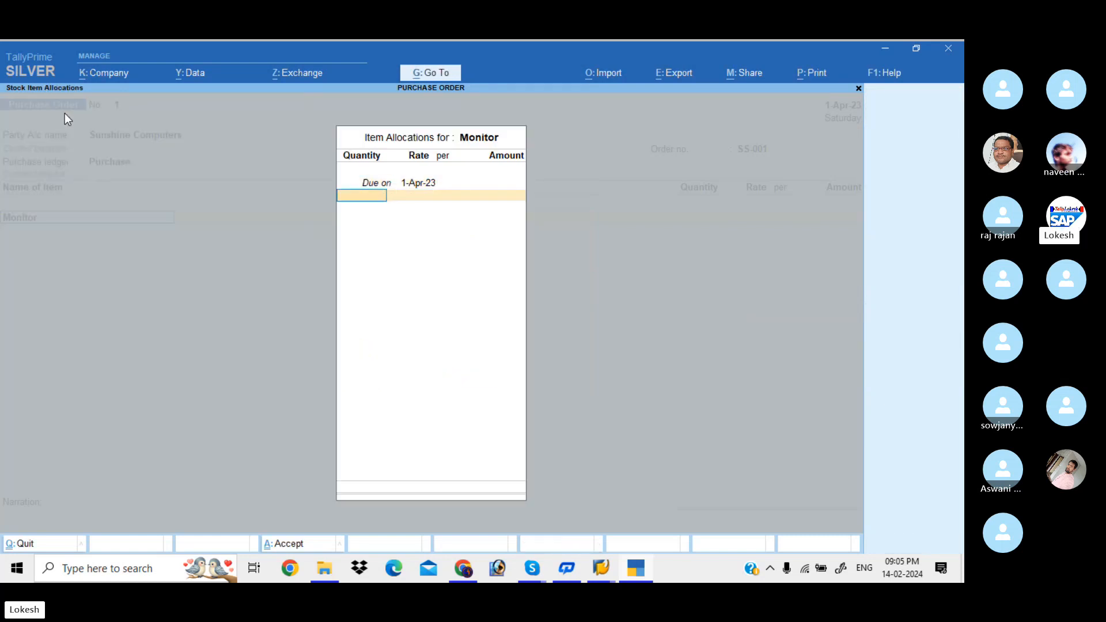
text(100)
key(Return)
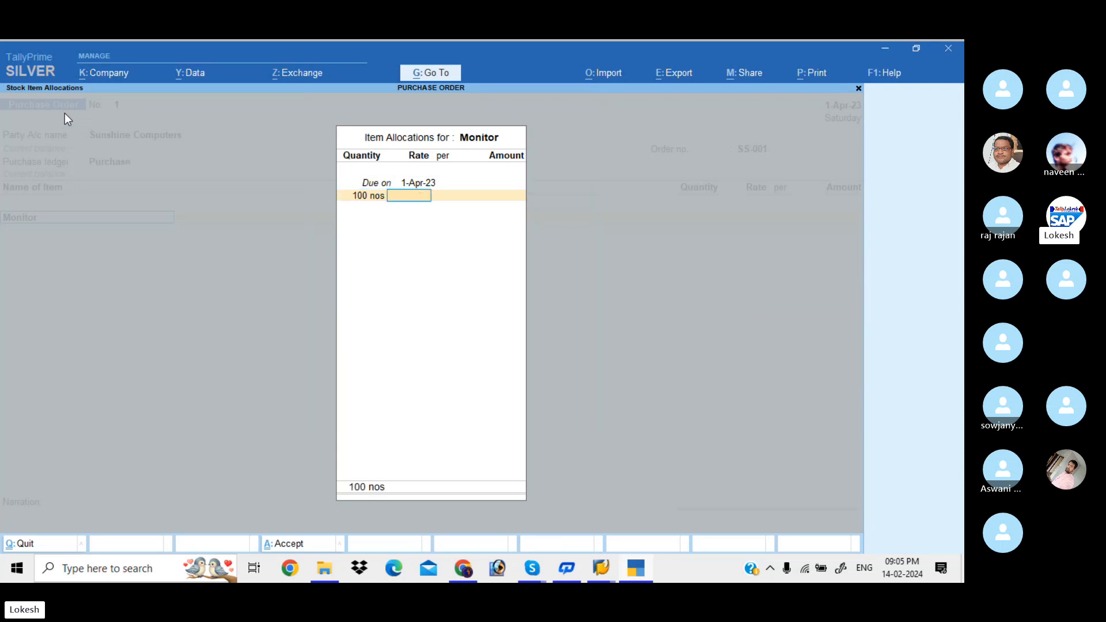
text(3500)
key(Return)
key(Return)
key(Return)
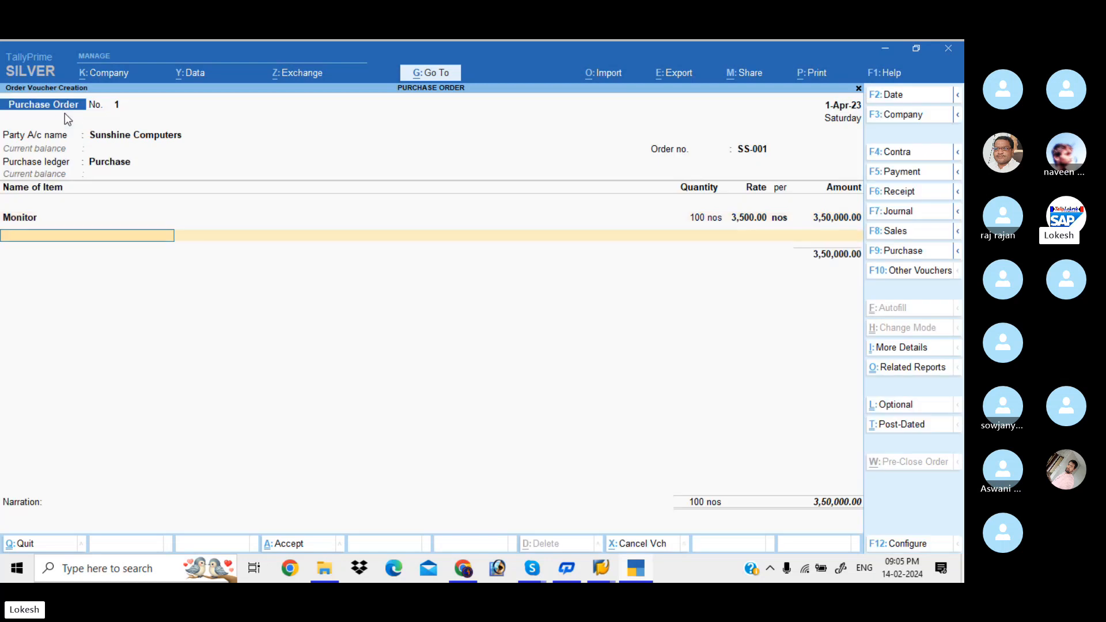
Create a second stock item named Ram under Primary with nos as its unit
key(alt+c)
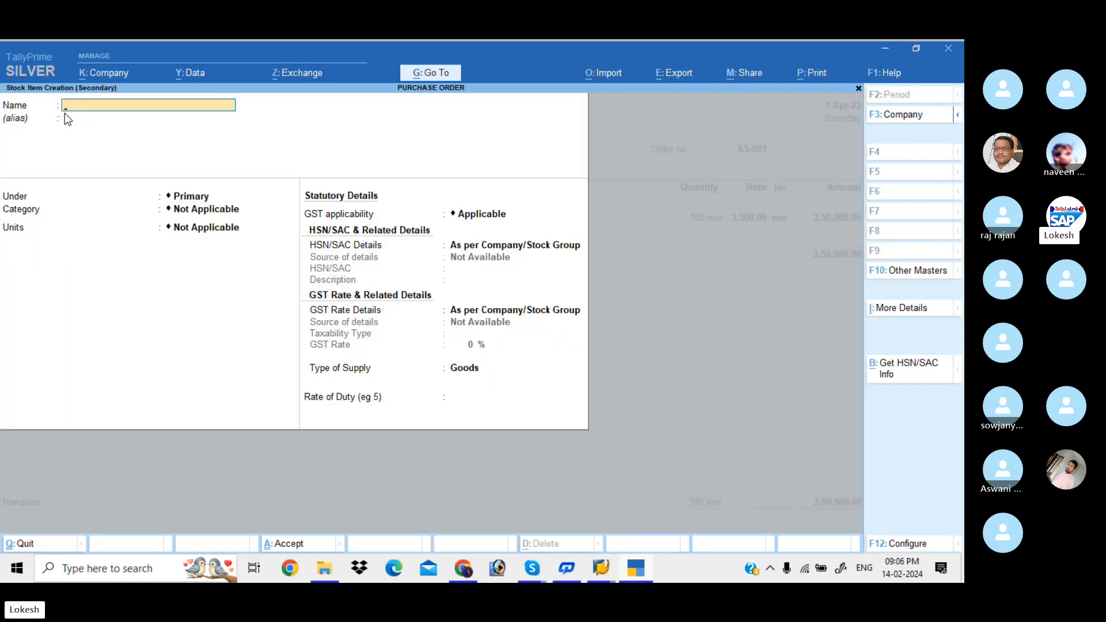
text(Ram)
key(Return)
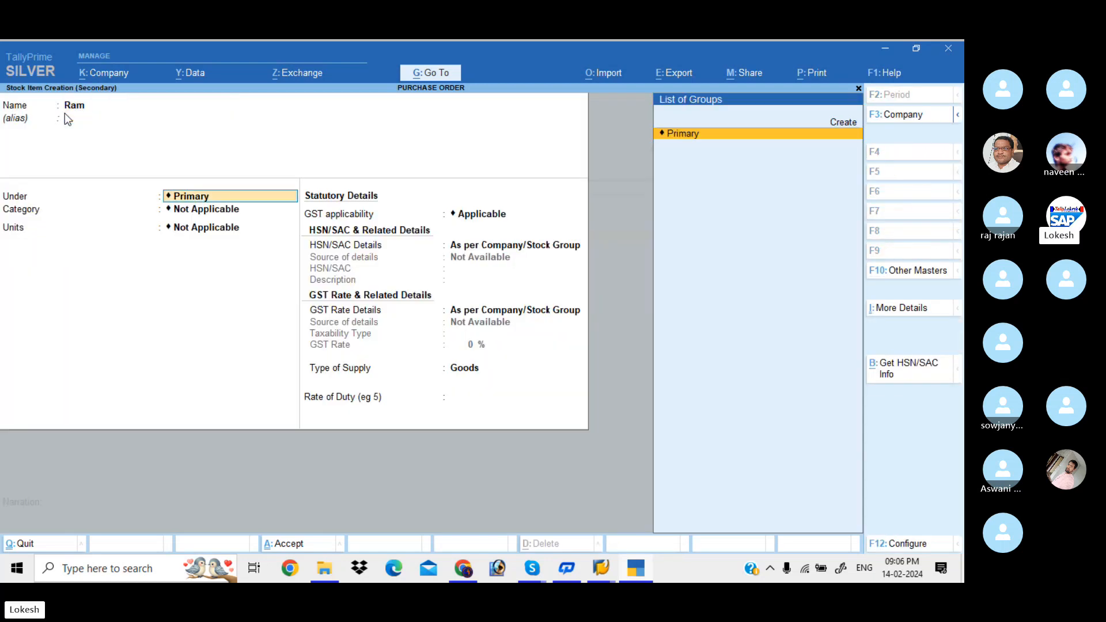
key(Return)
key(Return)
key(Down)
key(Return)
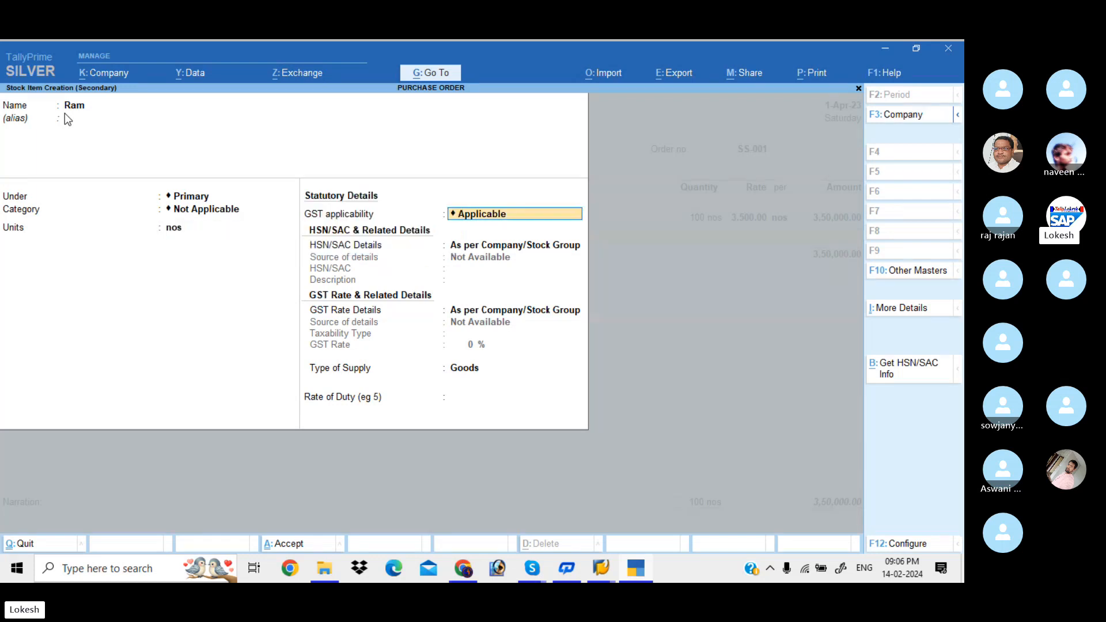
Specify the HSN/SAC details directly for Ram, using code 741258 and a blank description
key(Return)
key(Down)
key(Return)
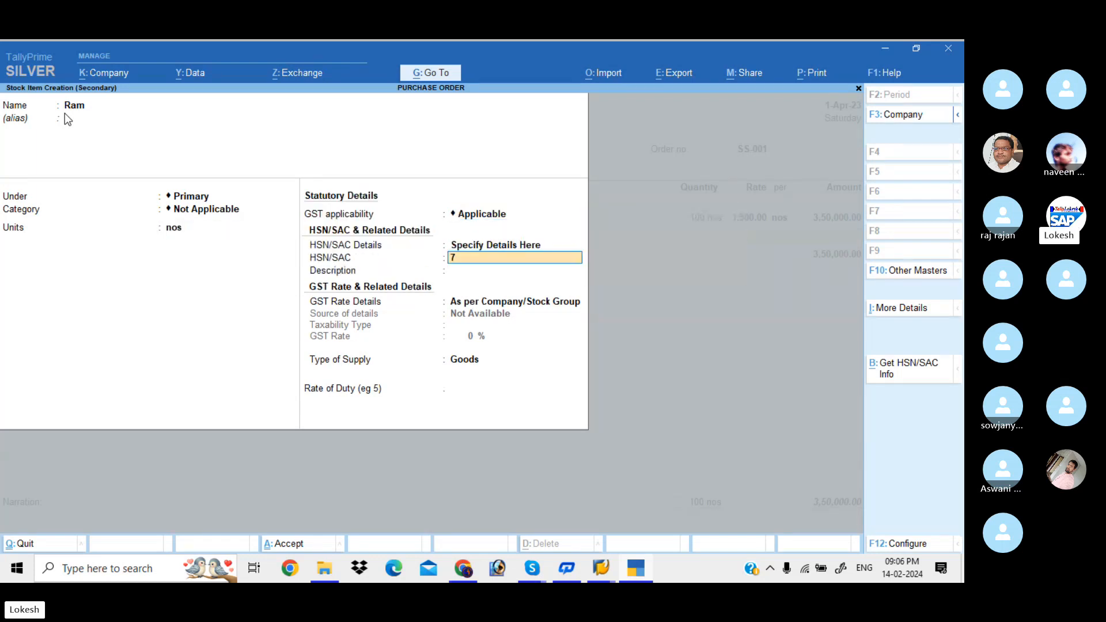
text(741258)
key(Return)
key(Return)
Specify Ram's GST details directly as Taxable at 18% for Goods, and save the stock item
key(Down)
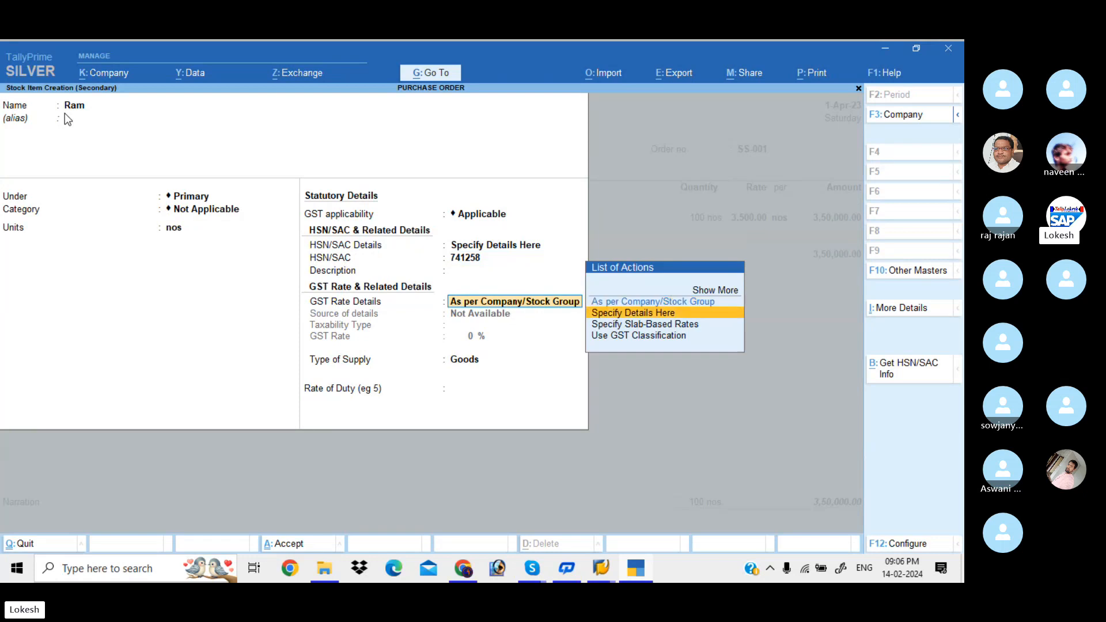
key(Return)
key(Return)
text(18)
key(Return)
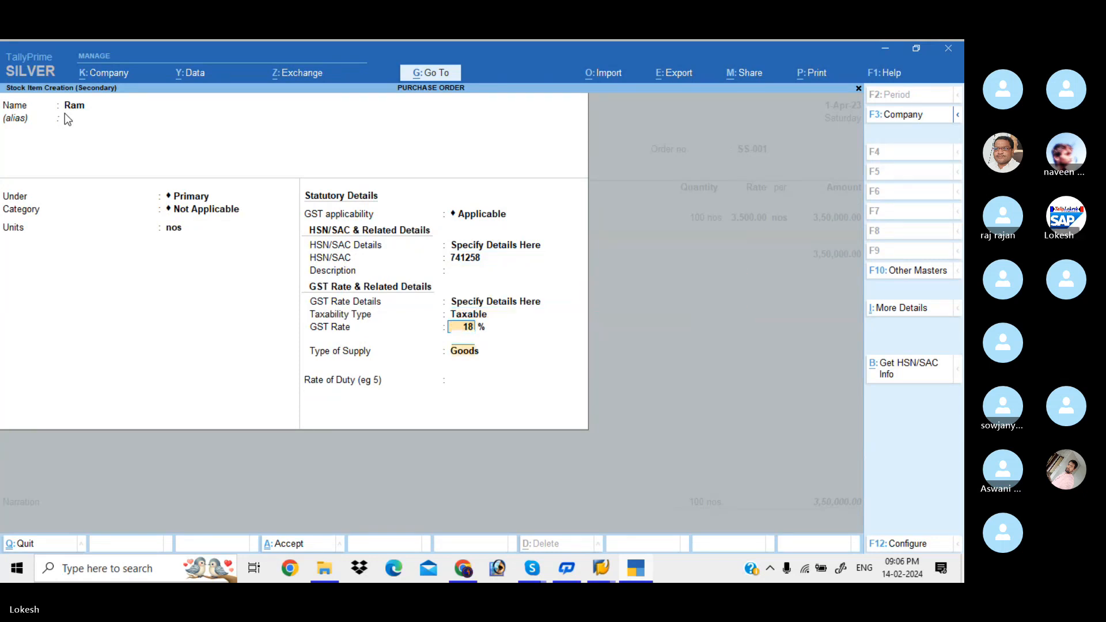
key(Return)
key(Return)
Allocate 100 nos of Ram at a rate of 1,200, due on 1-Apr-23
key(Return)
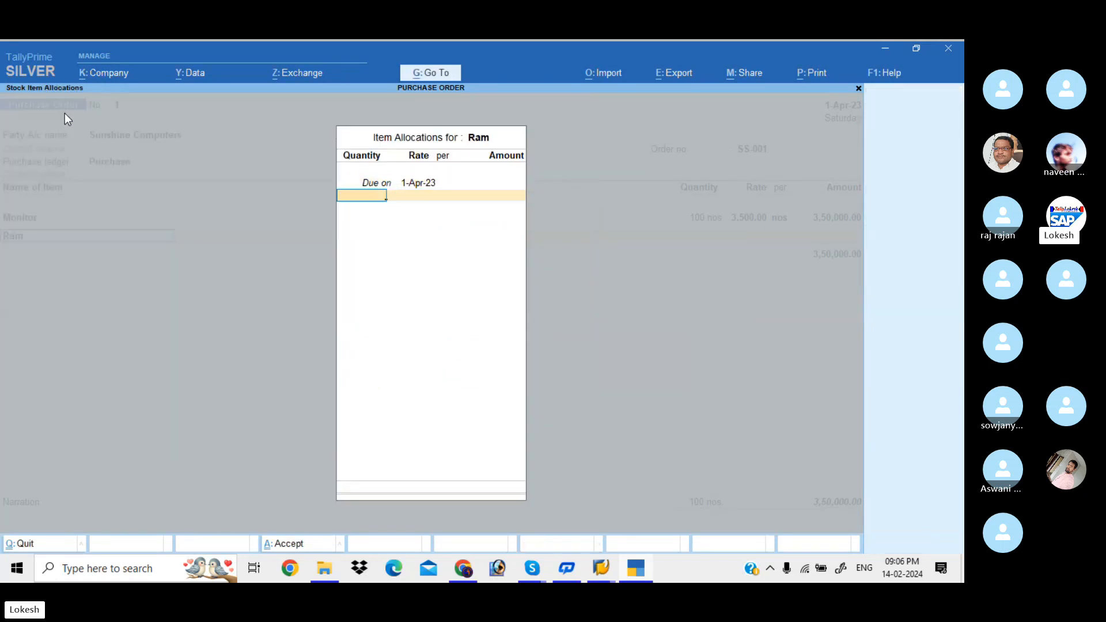
text(100)
key(Return)
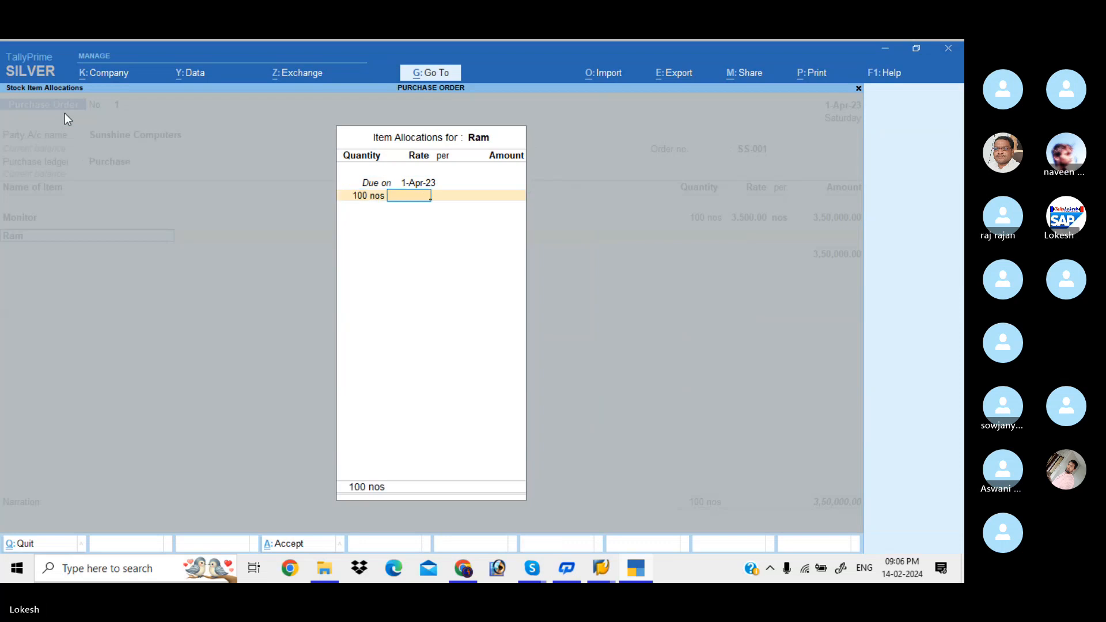
text(1,200)
key(Return)
key(Return)
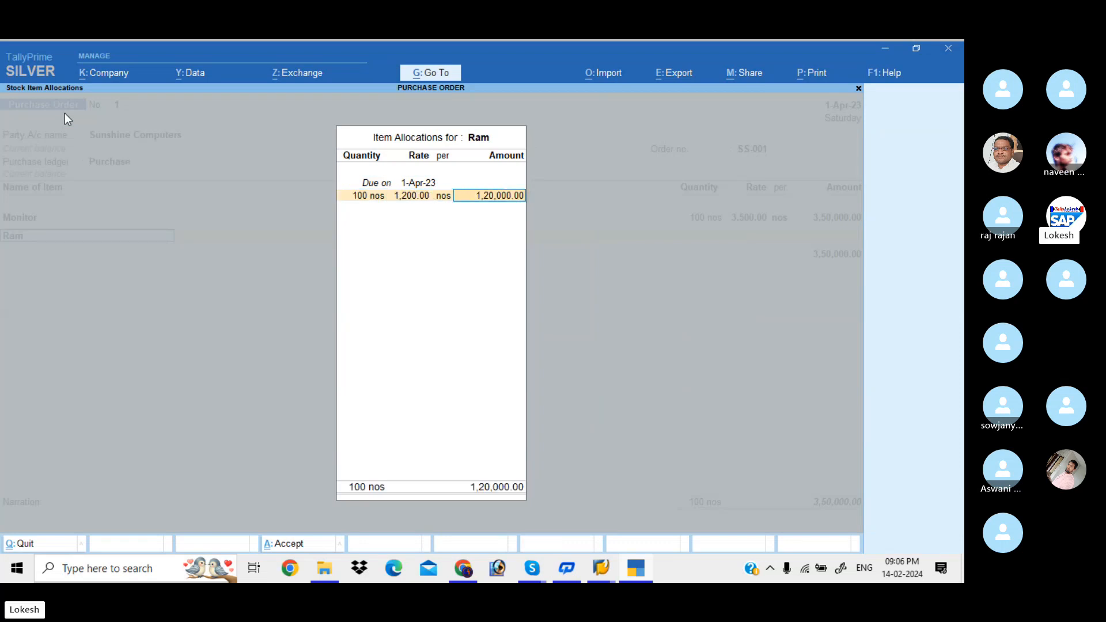
key(Return)
key(Return)
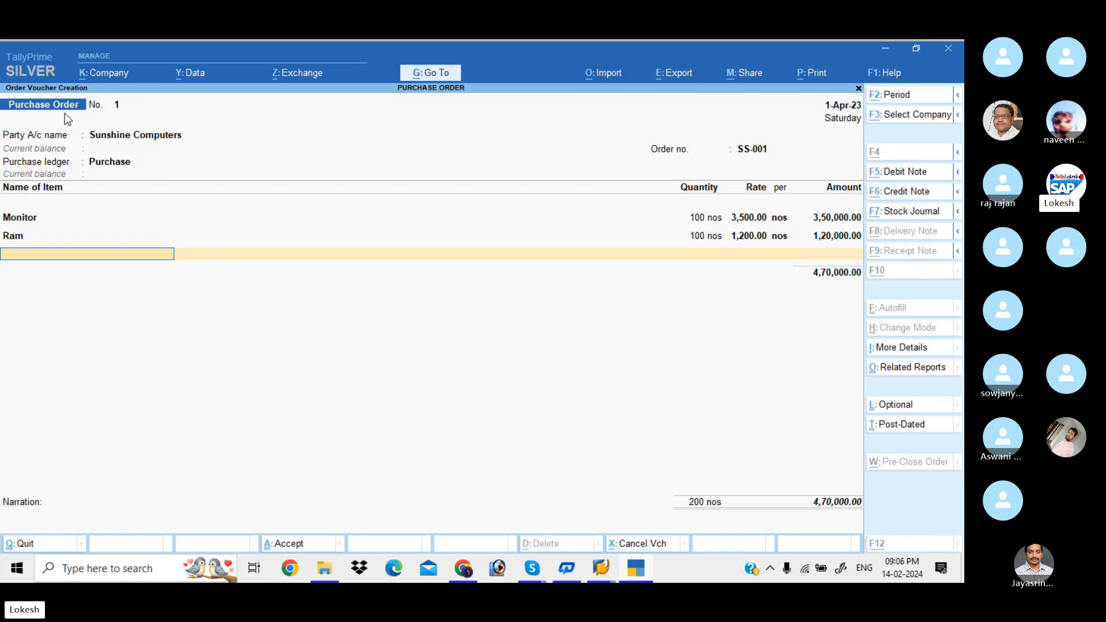
Create a third stock item named Hard Disk under Primary with nos as its unit
key(alt+c)
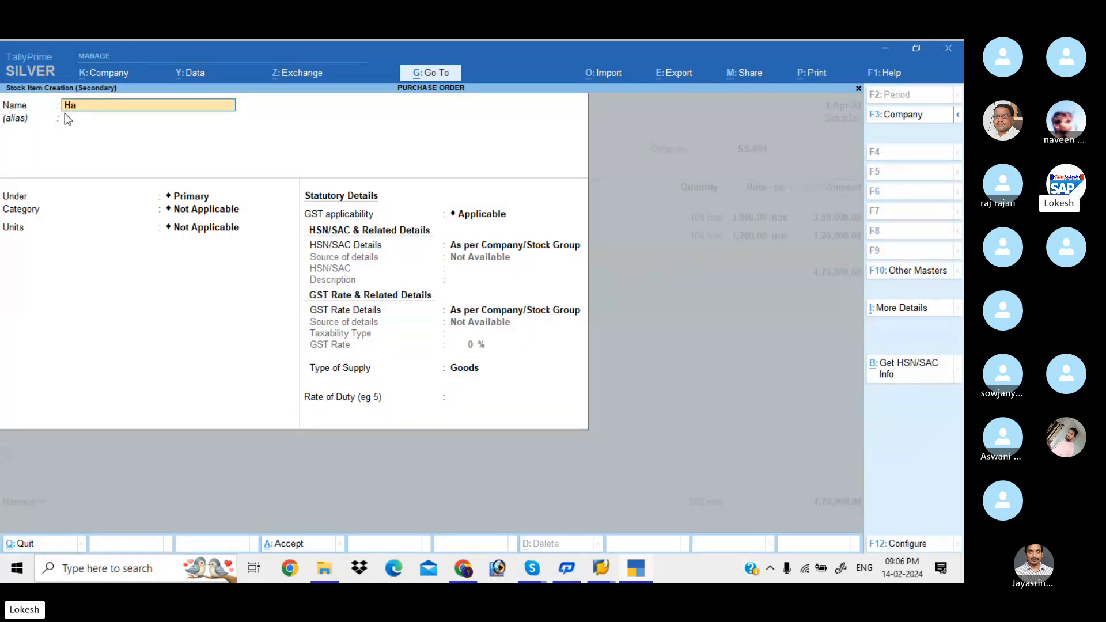
text(Hard Disk)
key(Return)
key(Return)
key(Return)
key(Return)
key(Down)
key(Return)
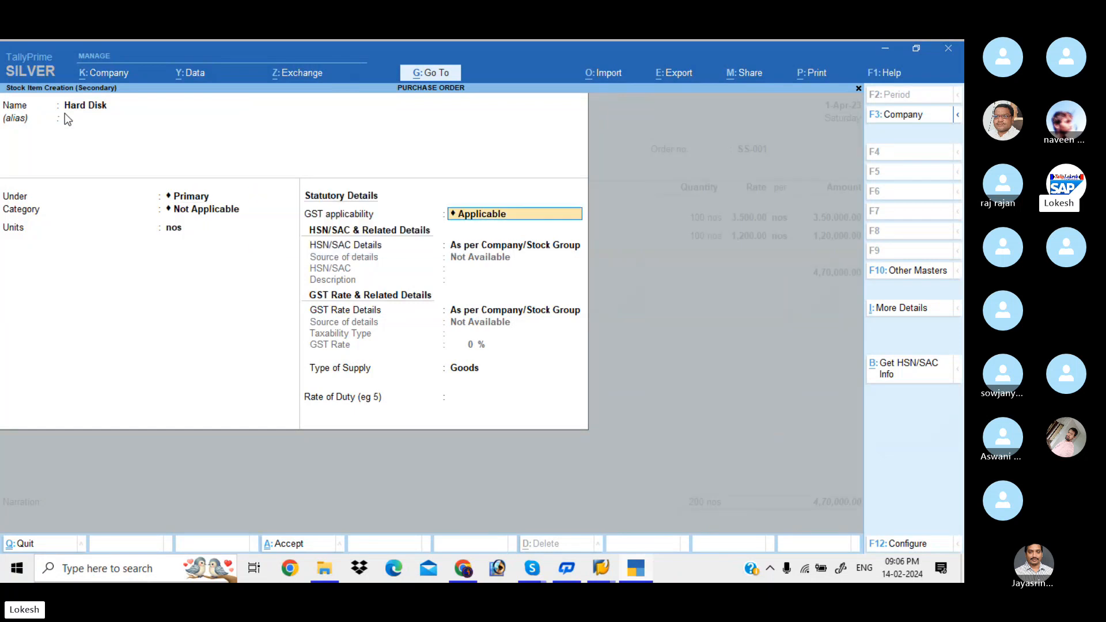
Specify the HSN/SAC details directly for Hard Disk, using code 852369 and a blank description
key(Return)
key(Down)
key(Return)
text(85)
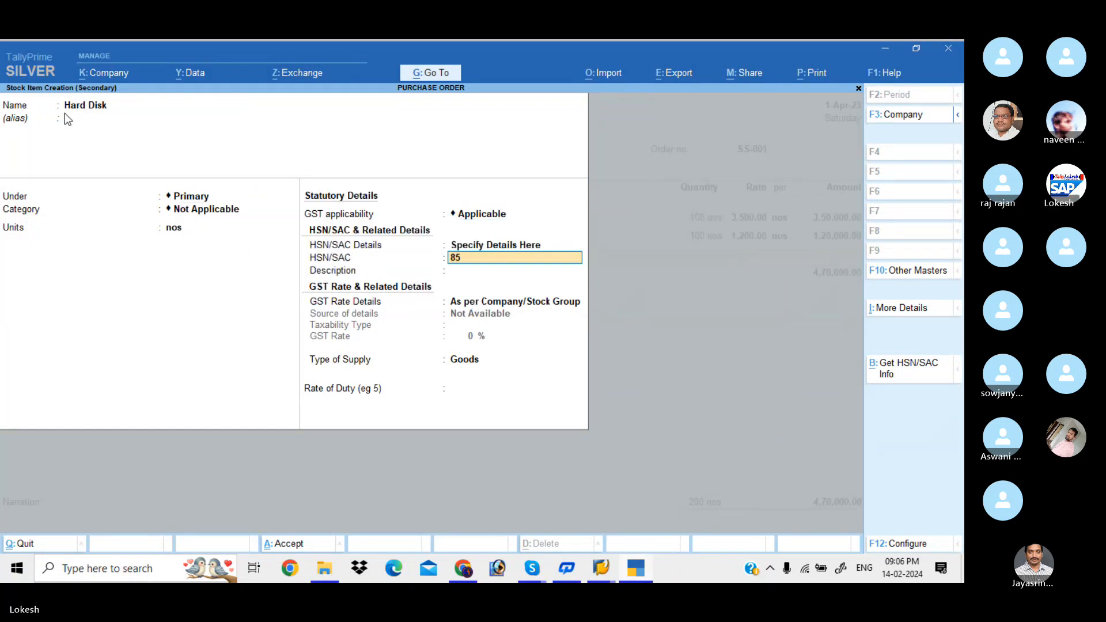
text(2369)
key(Return)
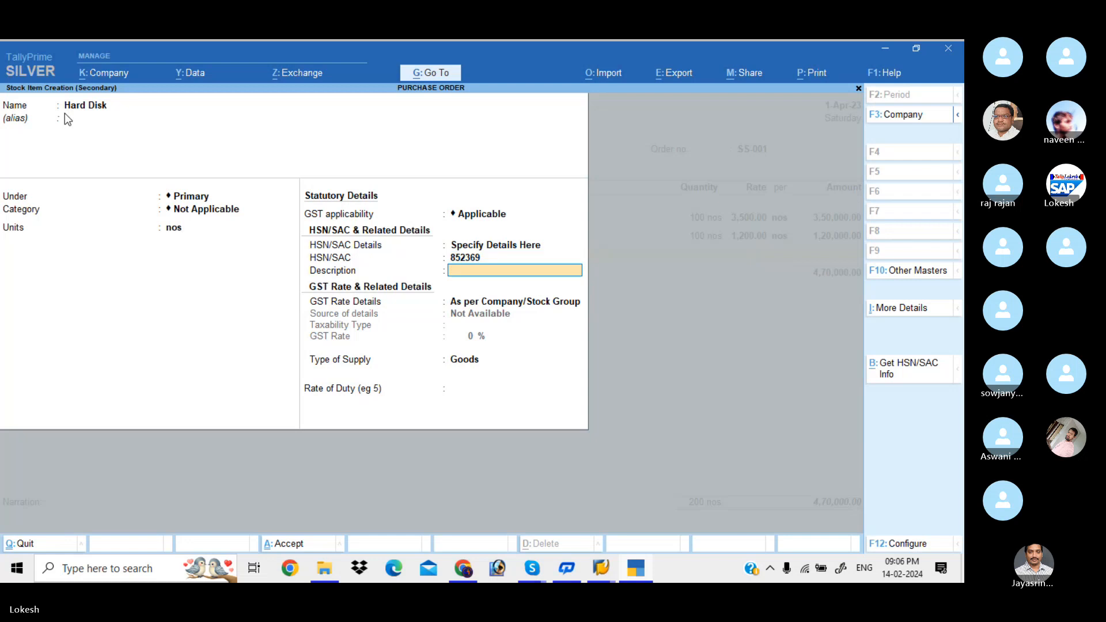
key(Return)
Specify Hard Disk's GST rate details directly as Taxable at 18% for Goods, and save the stock item
key(Return)
key(Down)
key(BackSpace)
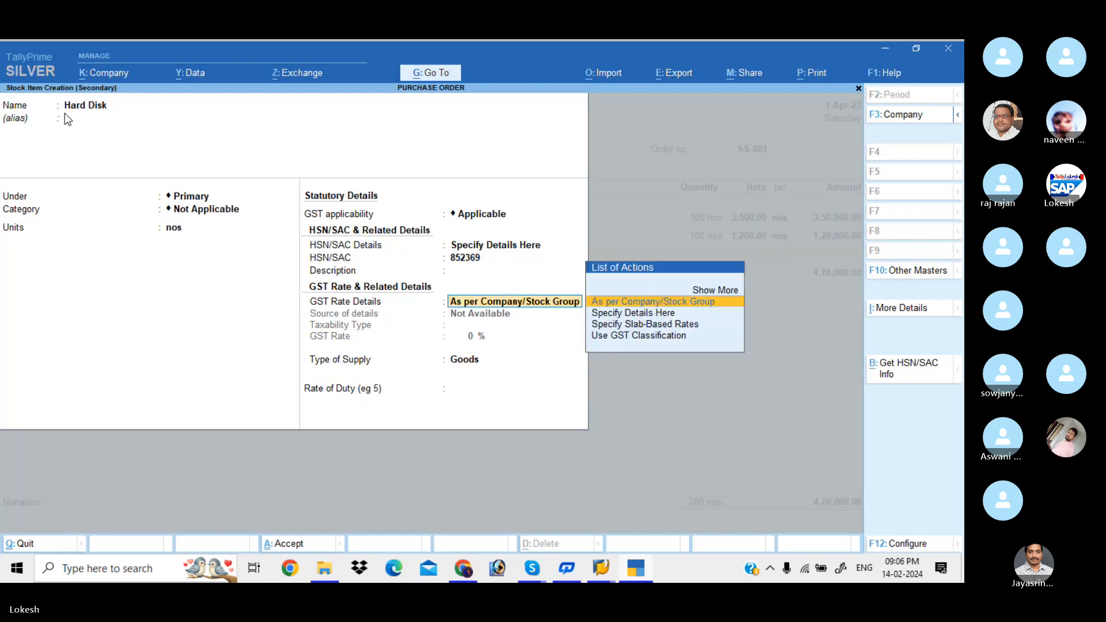
key(Down)
key(Return)
text(18)
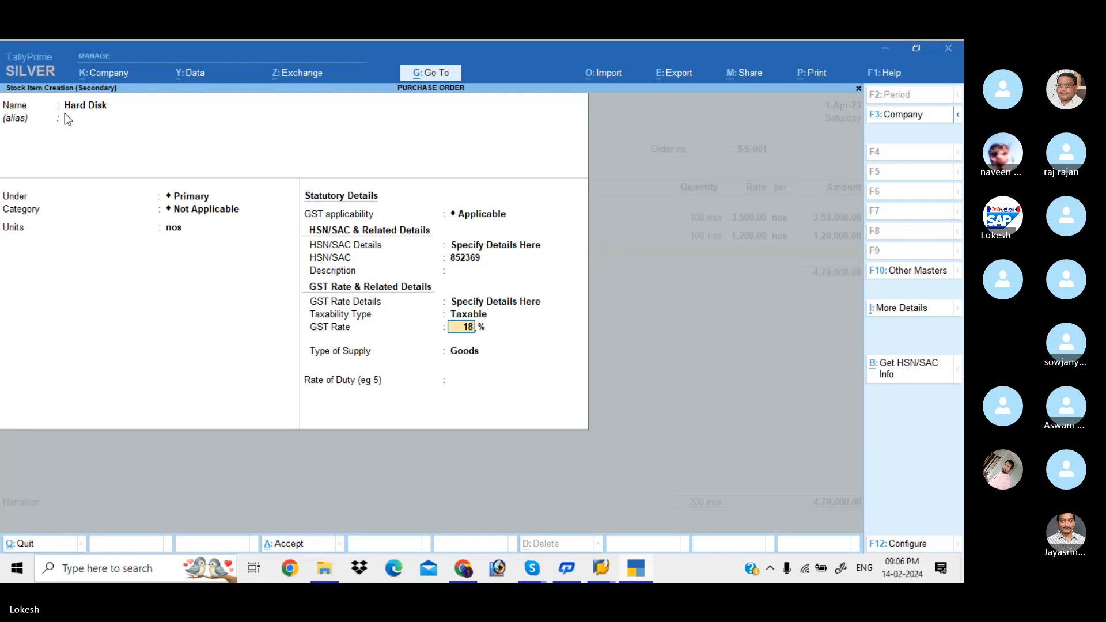
key(Return)
key(Return)
key(Return)
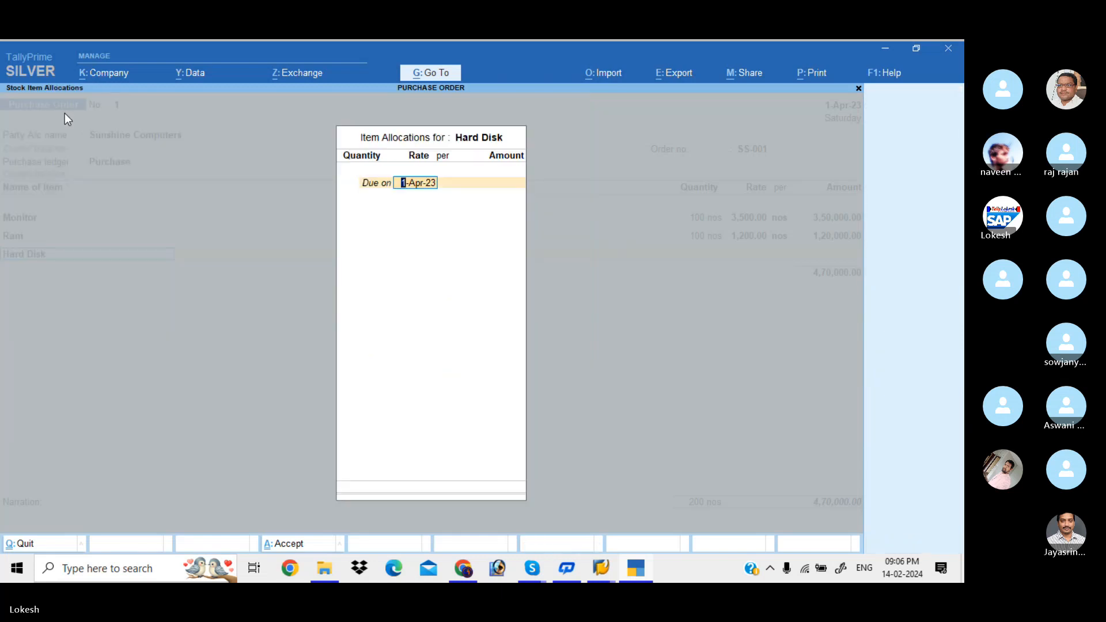
Allocate 100 nos of Hard Disk at a rate of 2,700, due on 1-Apr-23
key(Return)
text(100)
key(Return)
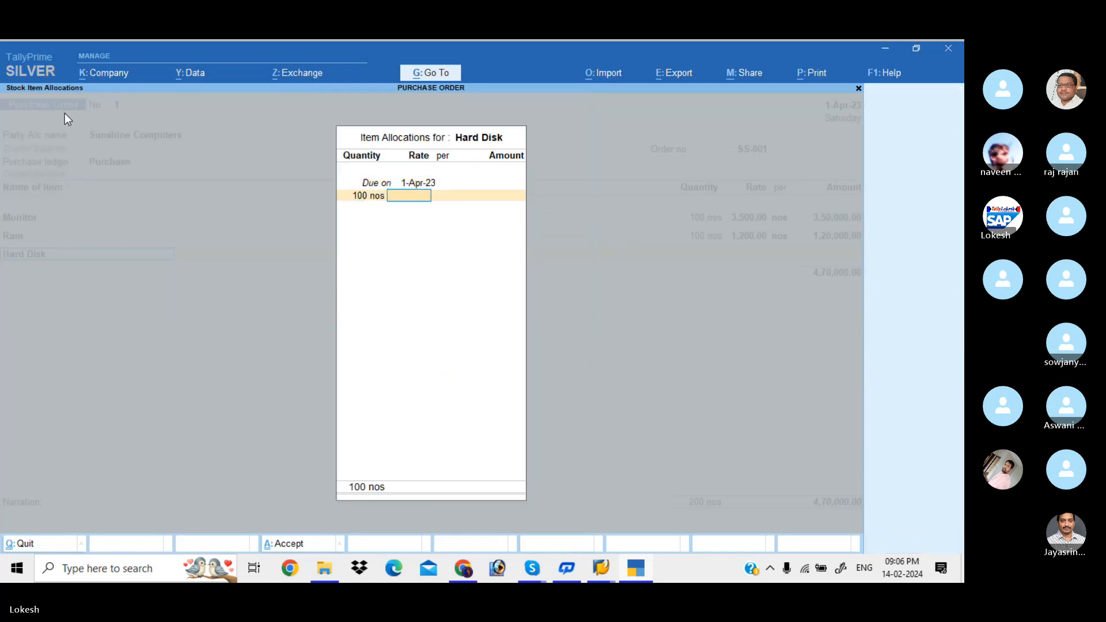
text(2700)
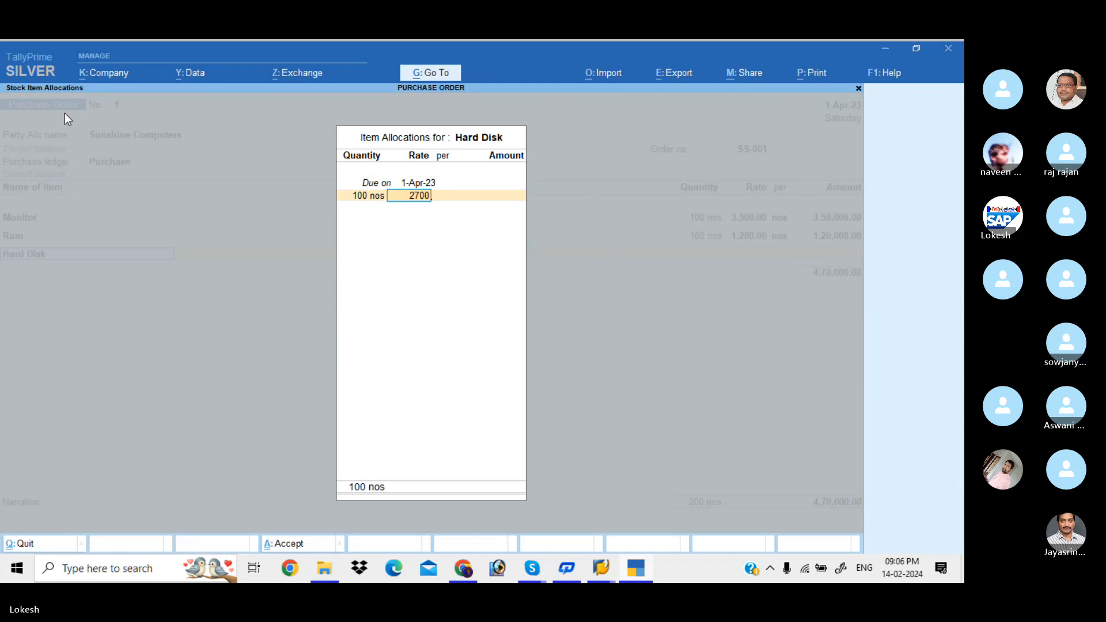
key(Return)
key(Return)
key(Return)
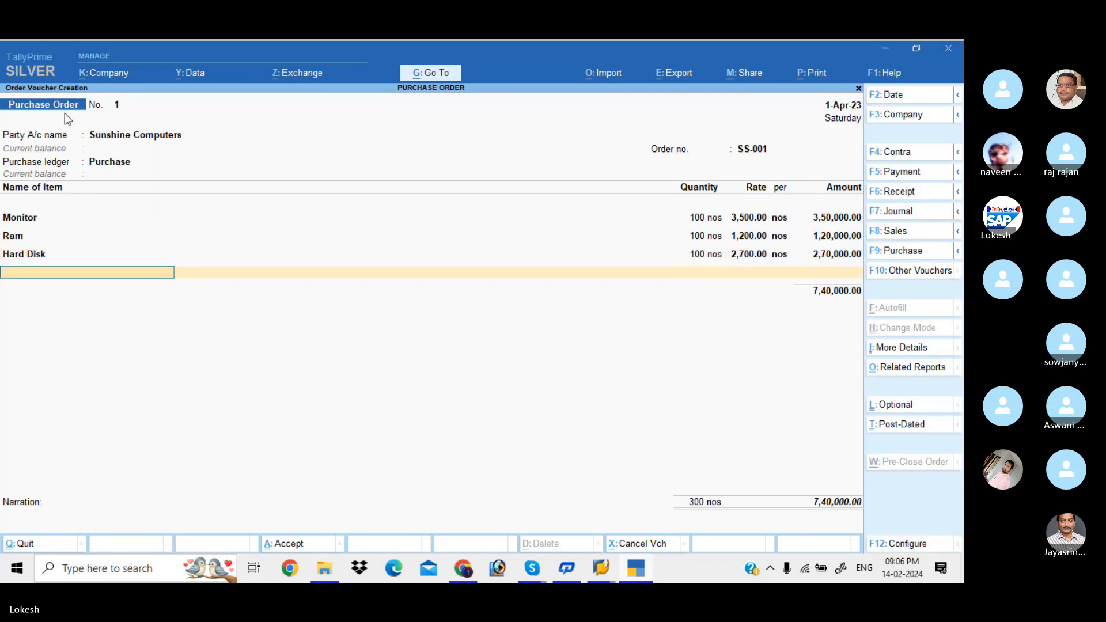
Create a fourth stock item named Keyboard under Primary with nos as its unit
key(alt+c)
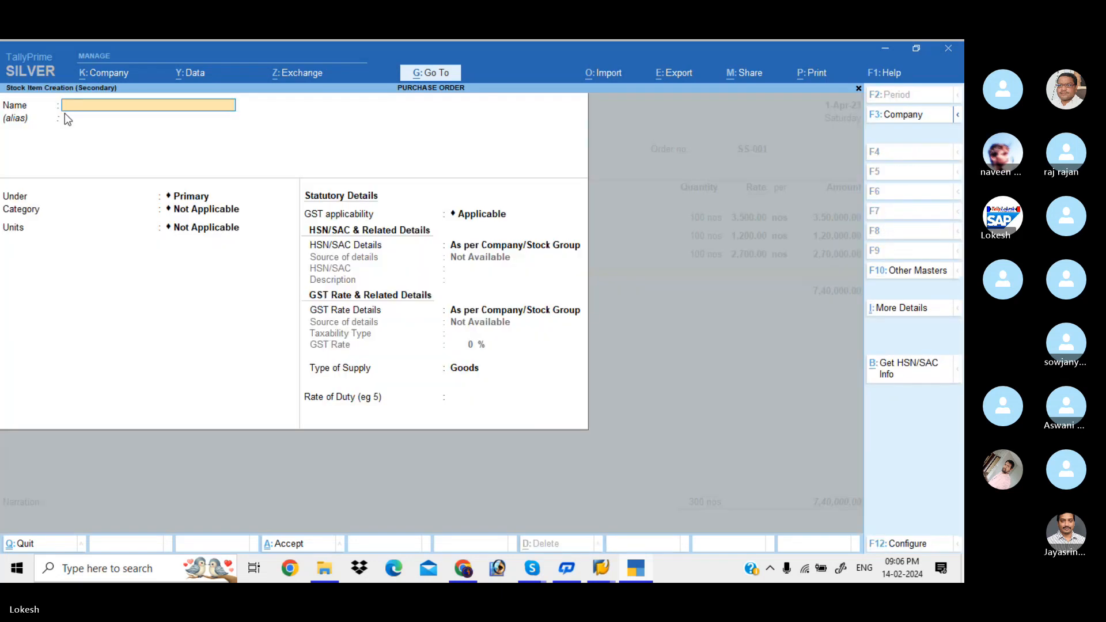
text(Keyboard)
key(Return)
key(Return)
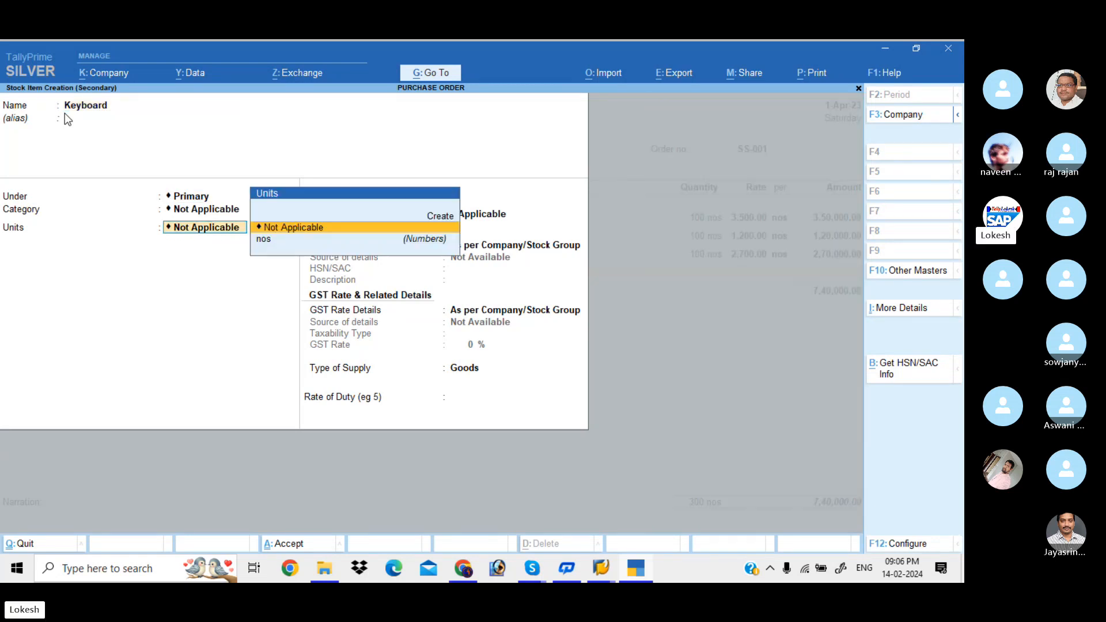
key(Down)
key(Return)
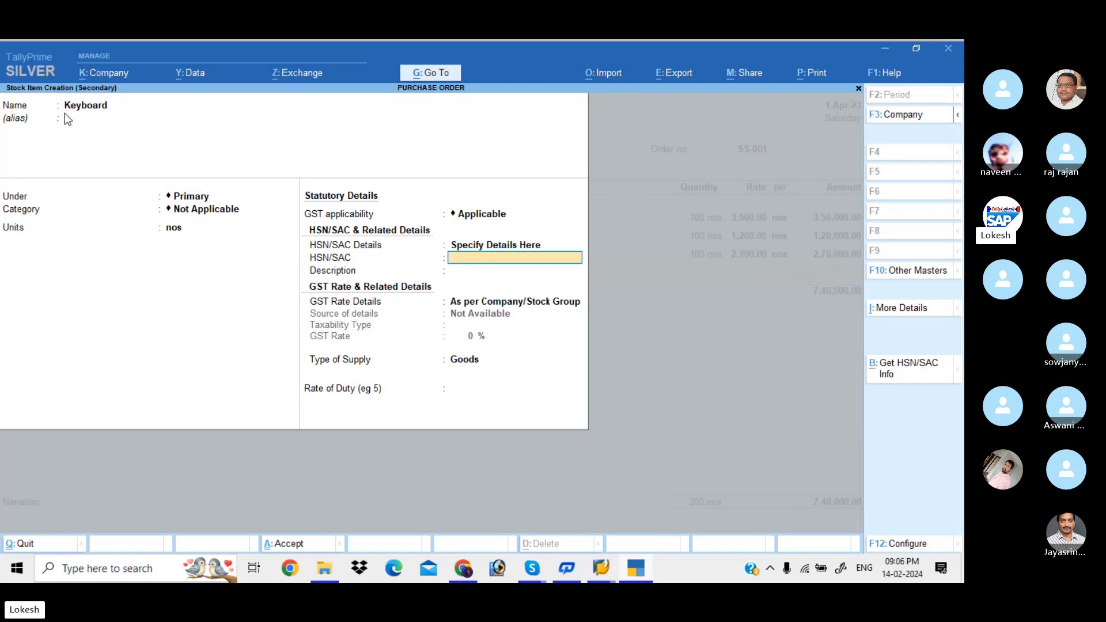
Give Keyboard the HSN/SAC code 123654 and a directly specified Taxable GST rate of 18% for Goods, and save the stock item
text(123654)
key(Return)
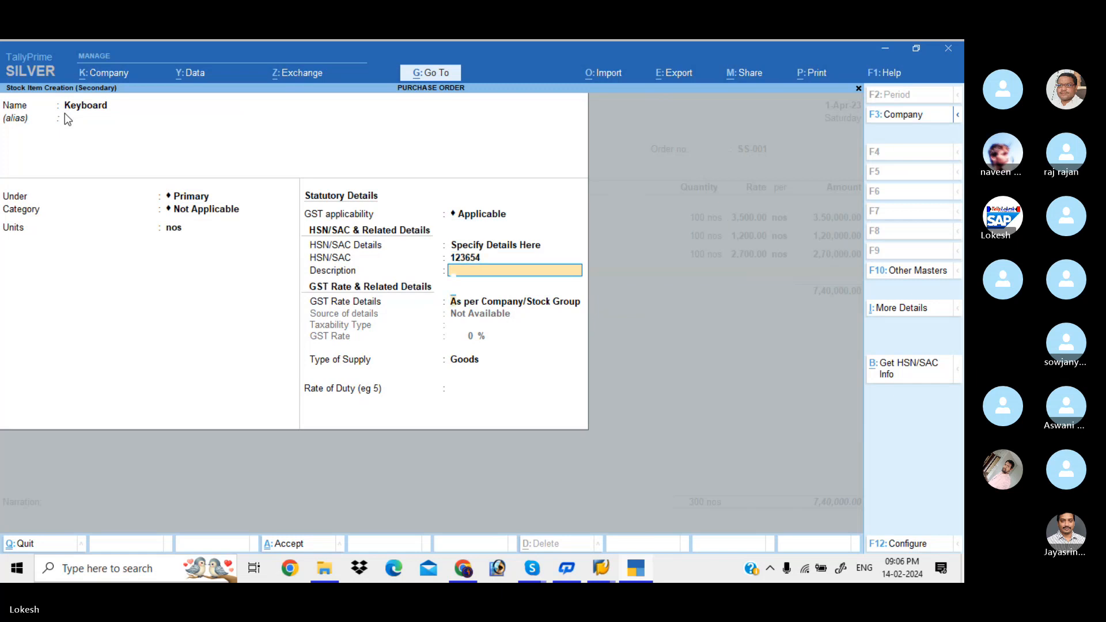
key(Return)
key(Down)
key(Return)
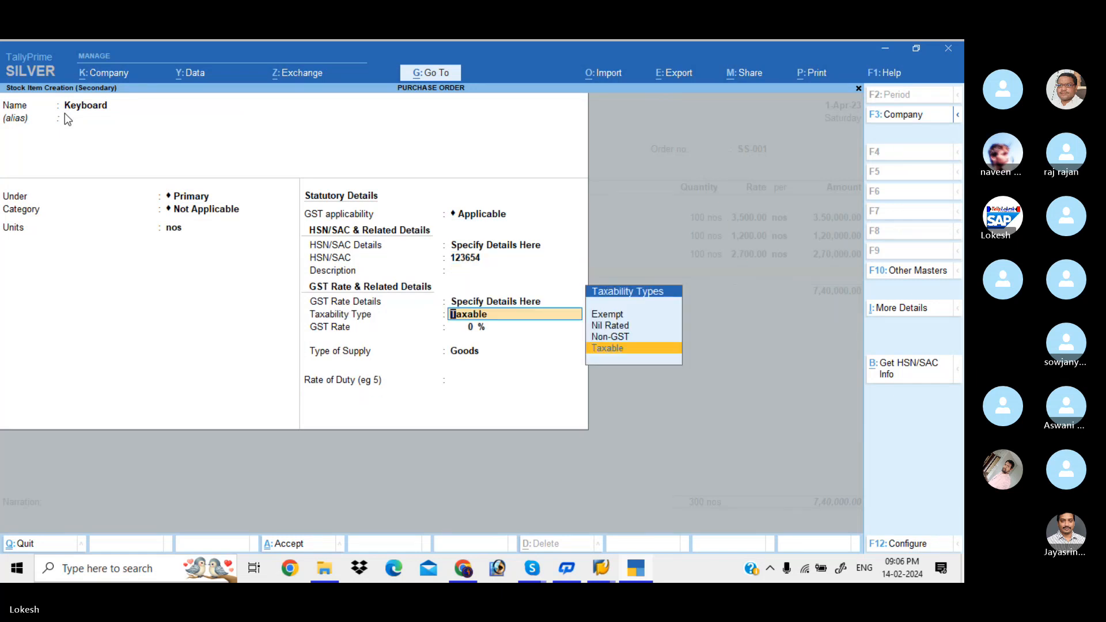
key(Return)
text(18)
key(Return)
key(Return)
key(Return)
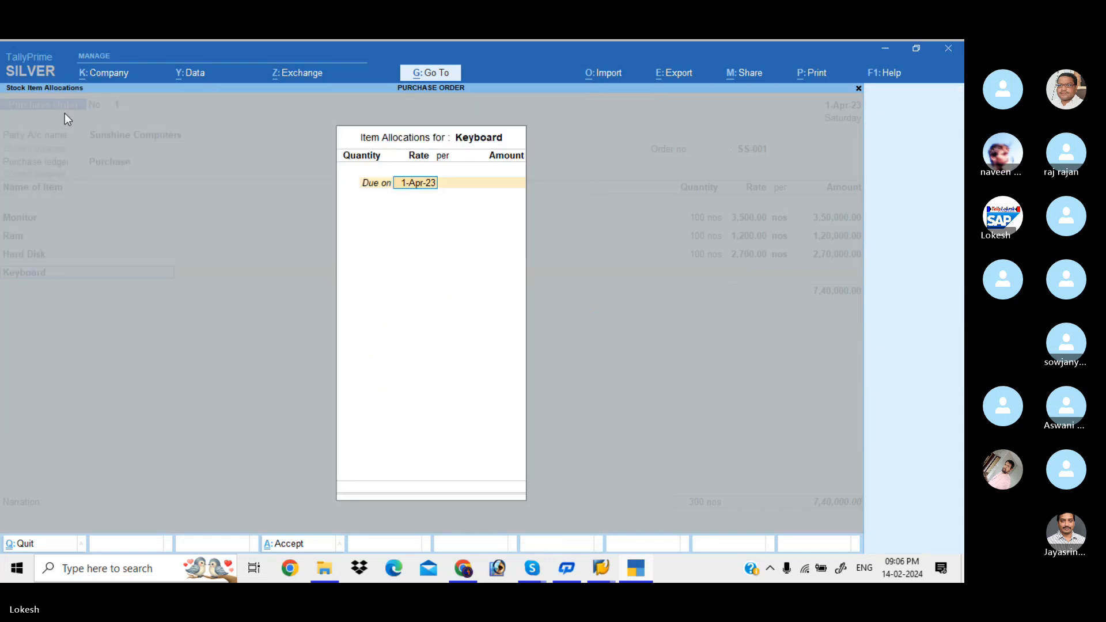
Allocate 100 nos of Keyboard at a rate of 300, due on 1-Apr-23
text(100)
key(Return)
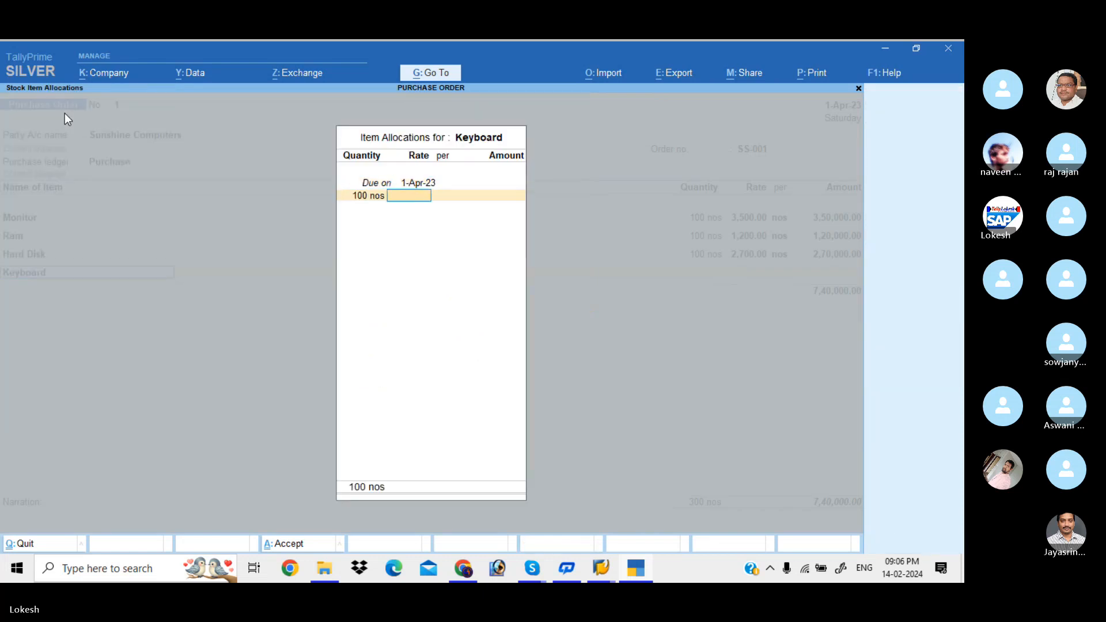
text(300)
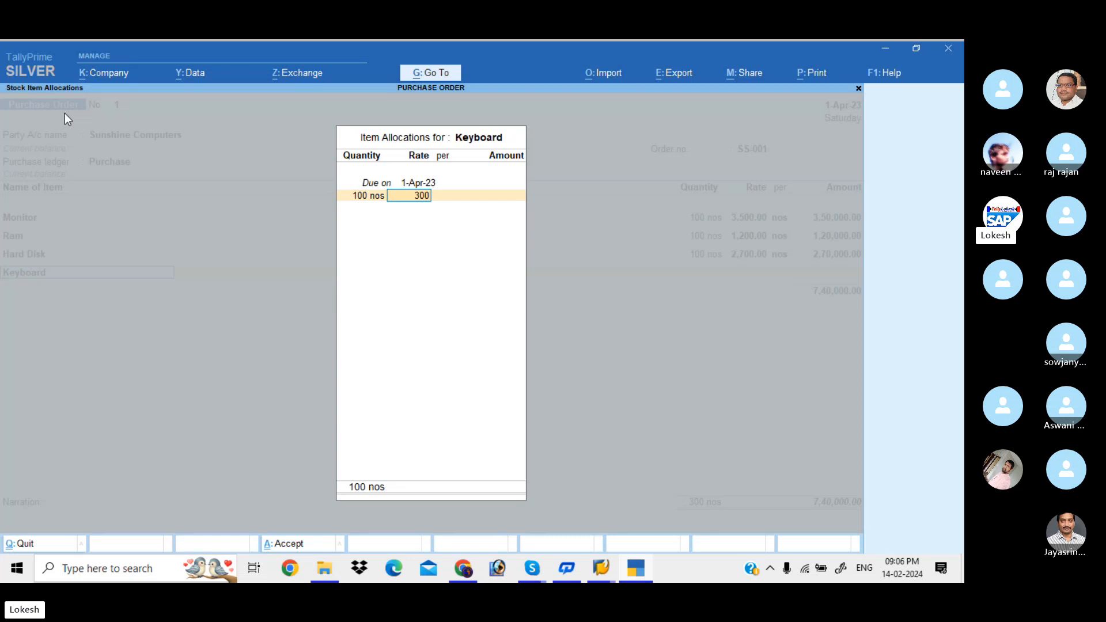
key(Return)
key(Return)
key(Return)
key(Return)
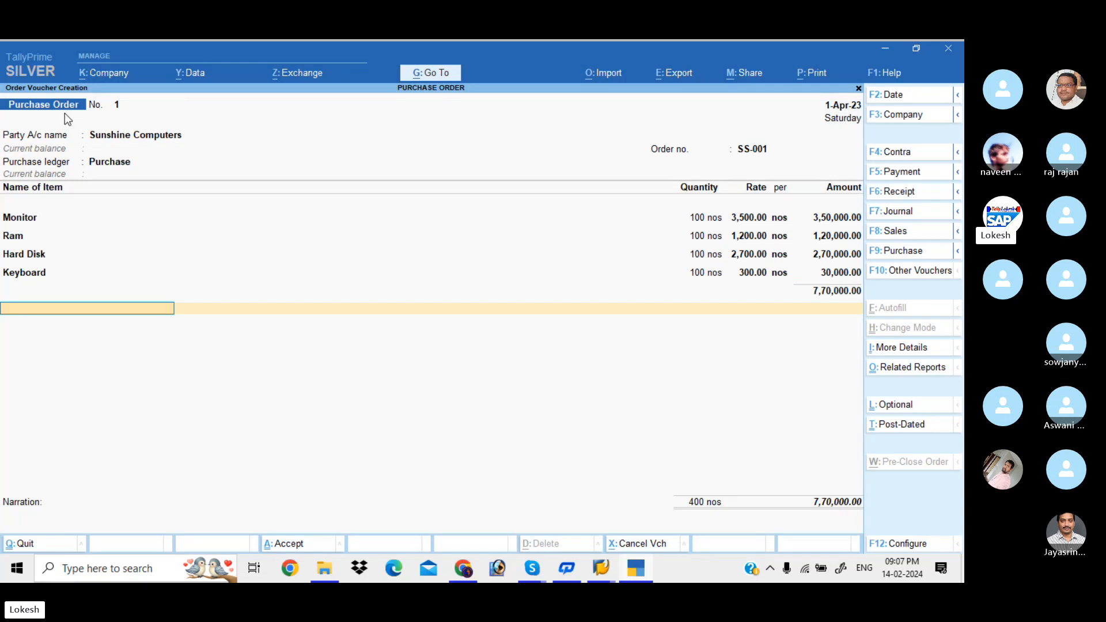
End the item list, leave the narration blank and save the purchase order
key(Return)
key(Return)
key(Return)
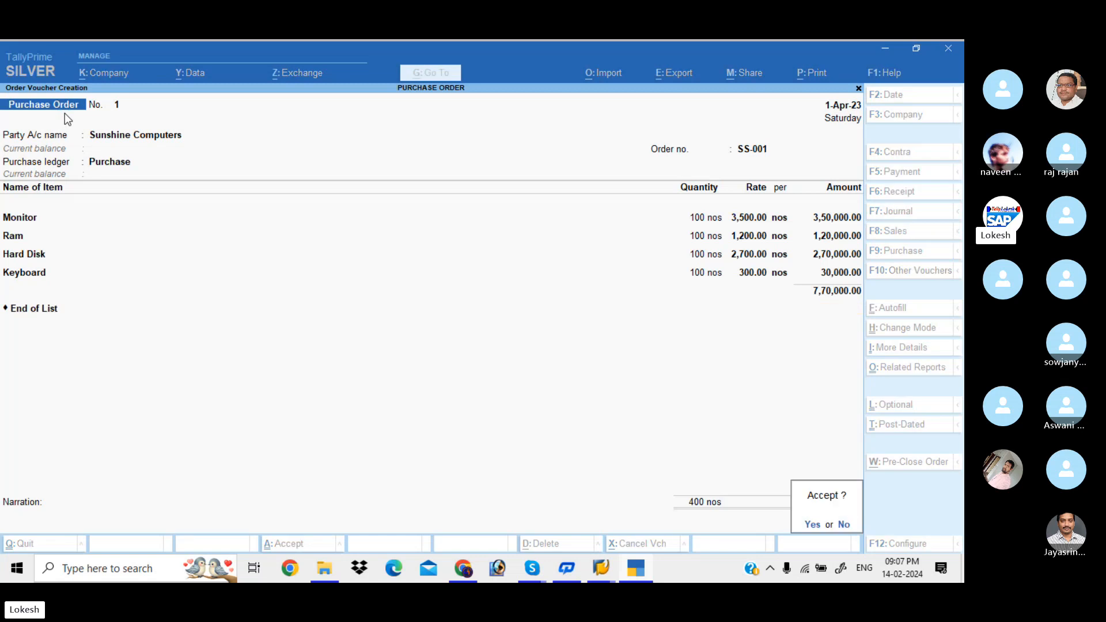
key(Return)
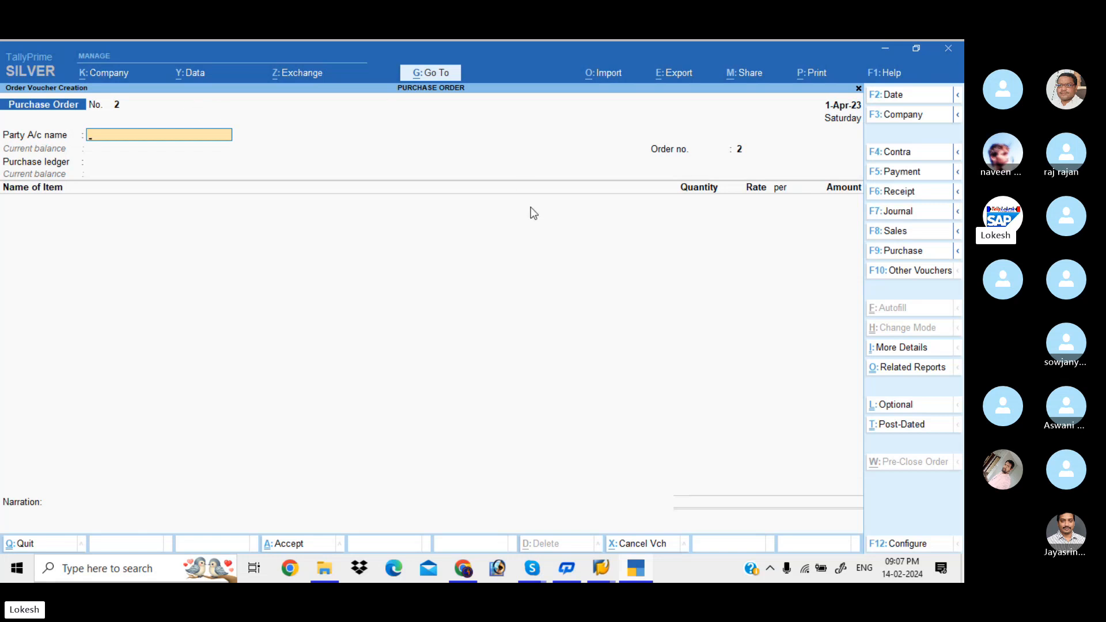
Open the choice of other voucher types and show the inactive ones as well
click(922, 272)
key(Up)
key(Up)
key(Up)
key(Up)
key(Up)
key(Up)
key(Up)
key(Up)
key(Up)
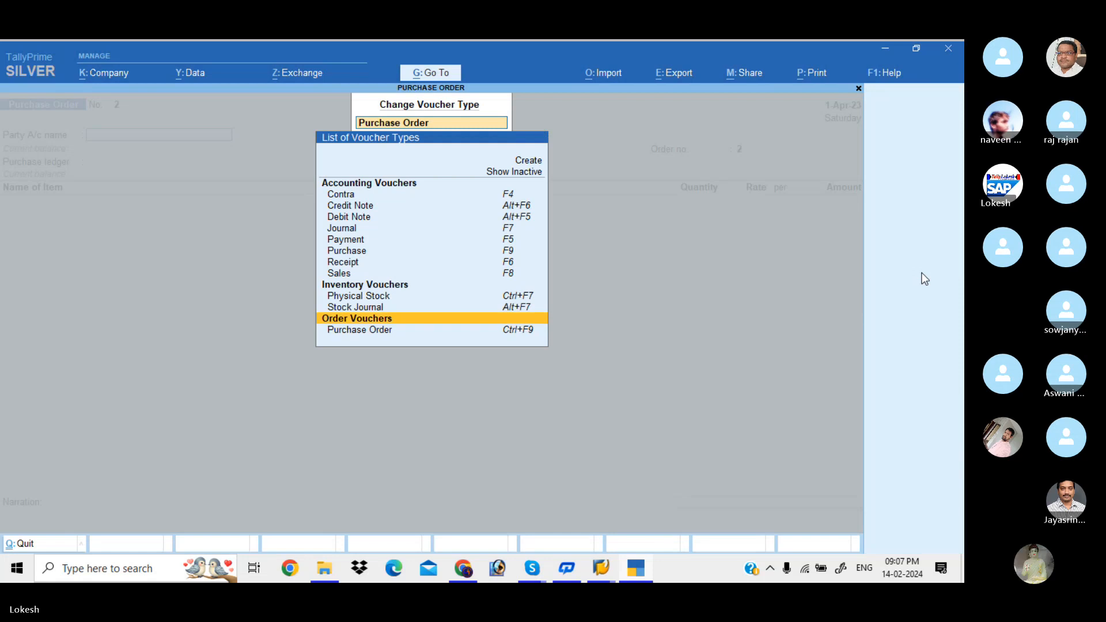
key(Up)
key(Up)
key(Return)
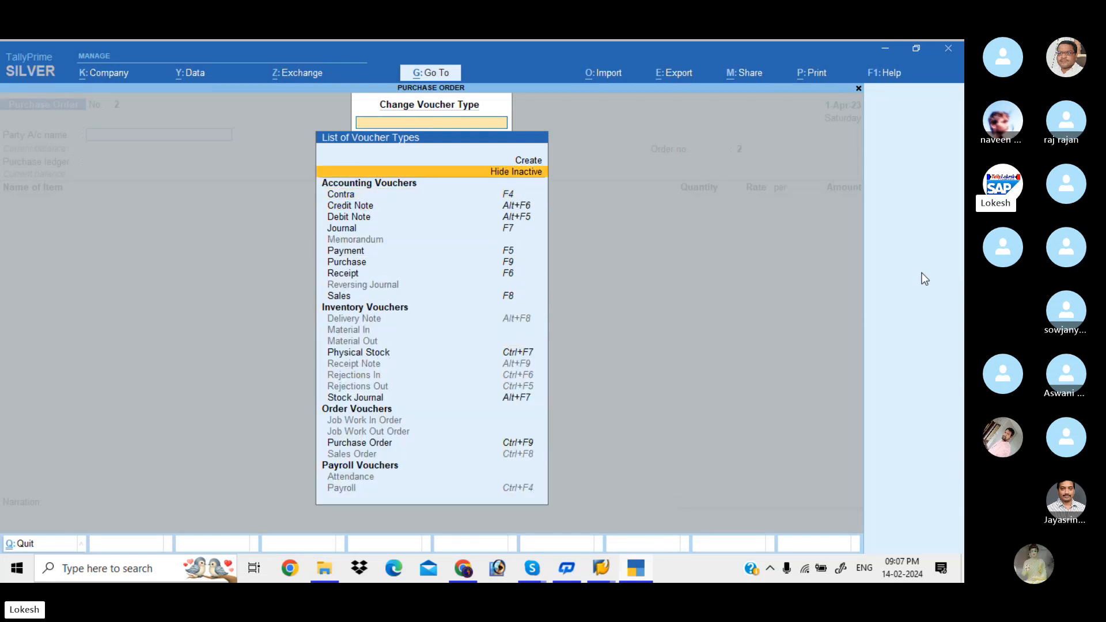
Change the voucher type to Receipt Note and activate that voucher type
key(Down)
key(Down)
key(Down)
key(Down)
key(Down)
key(Down)
key(Down)
key(Down)
key(Down)
key(Down)
key(Down)
key(Down)
key(Down)
key(Down)
key(Down)
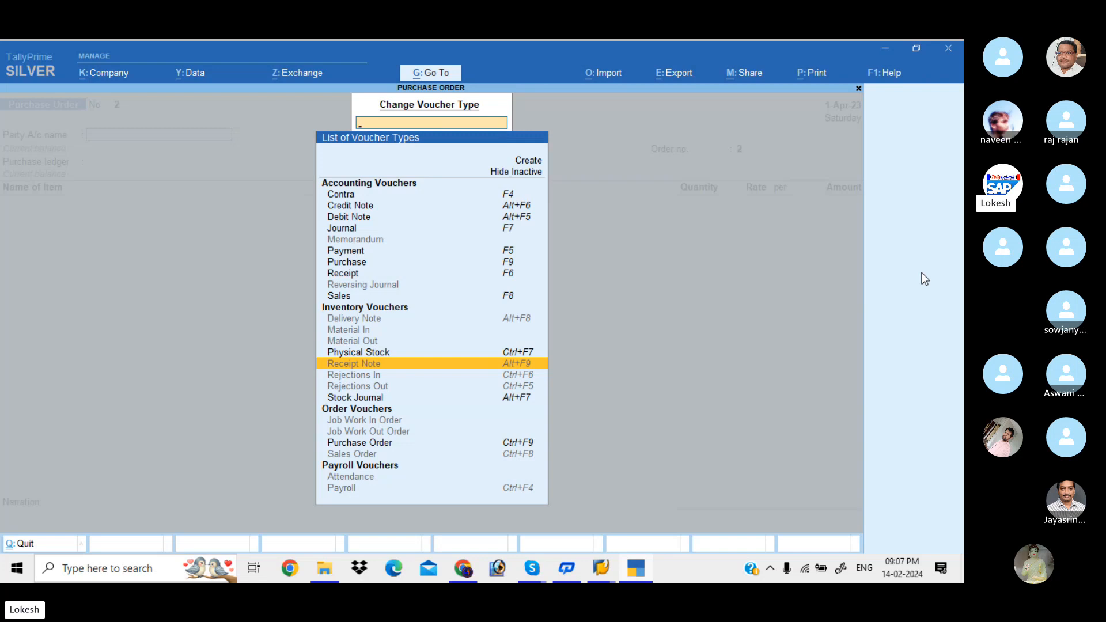
key(Return)
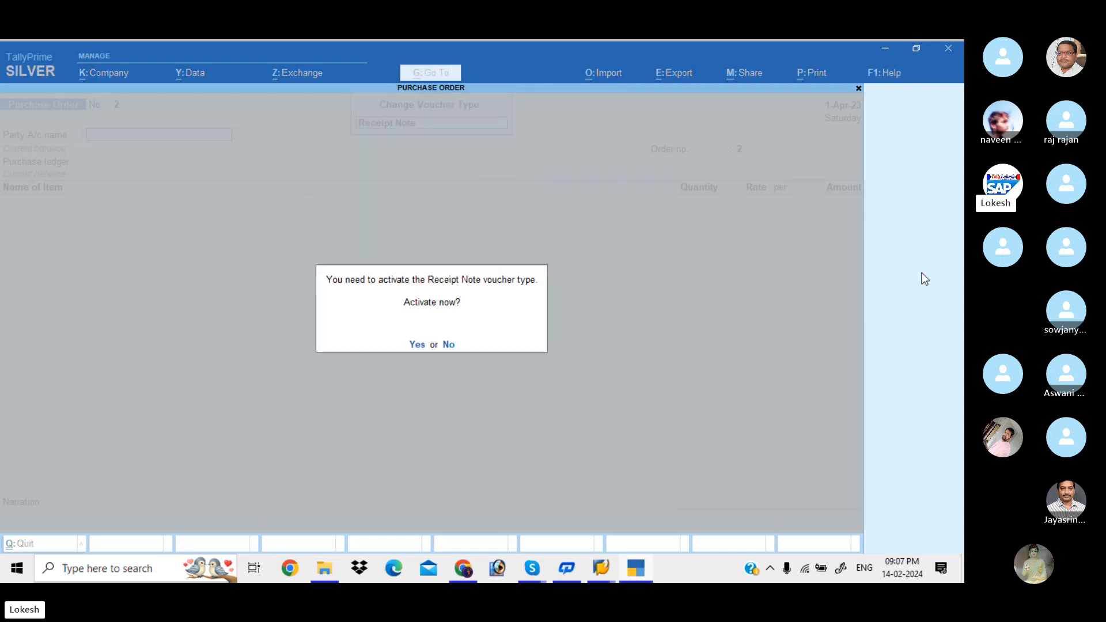
key(y)
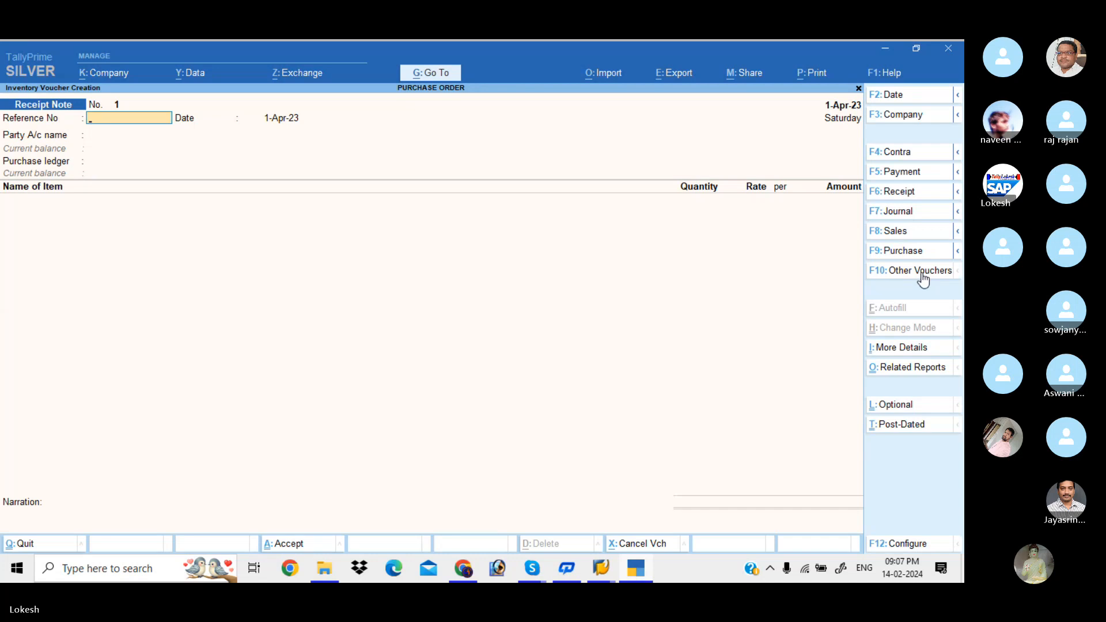
Leave the receipt note's reference number blank and choose Sunshine Computers as the party account
key(Return)
key(Return)
key(Down)
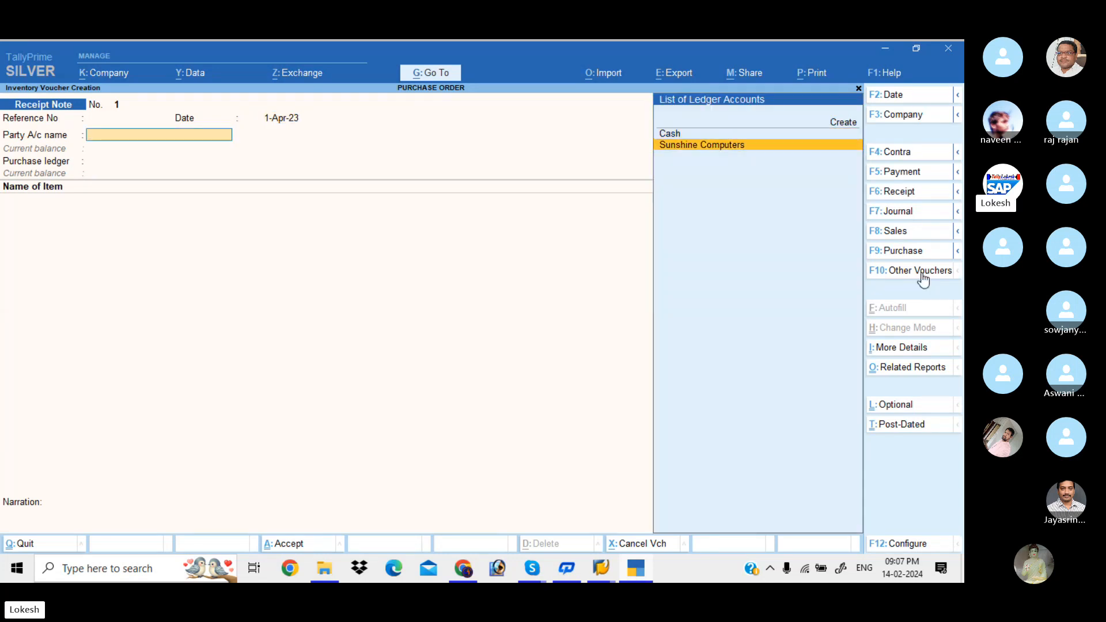
key(Return)
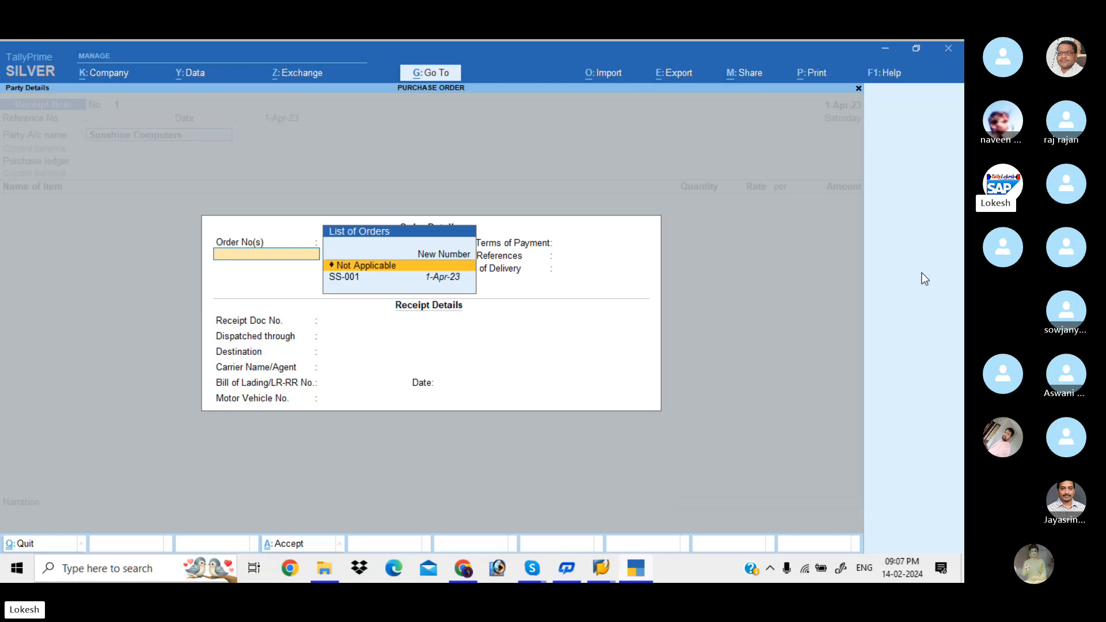
Link the receipt note to the pending purchase order dated 1-Apr-23, leaving the remaining order and receipt details blank
key(Down)
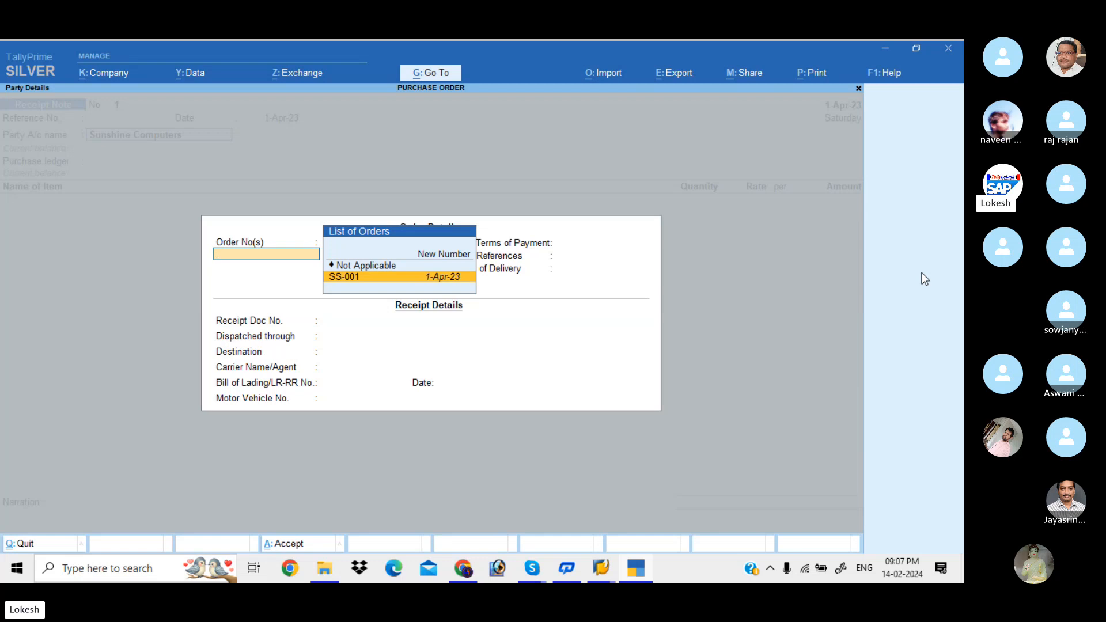
key(Return)
key(Return)
key(Return)
key(Return)
key(Return)
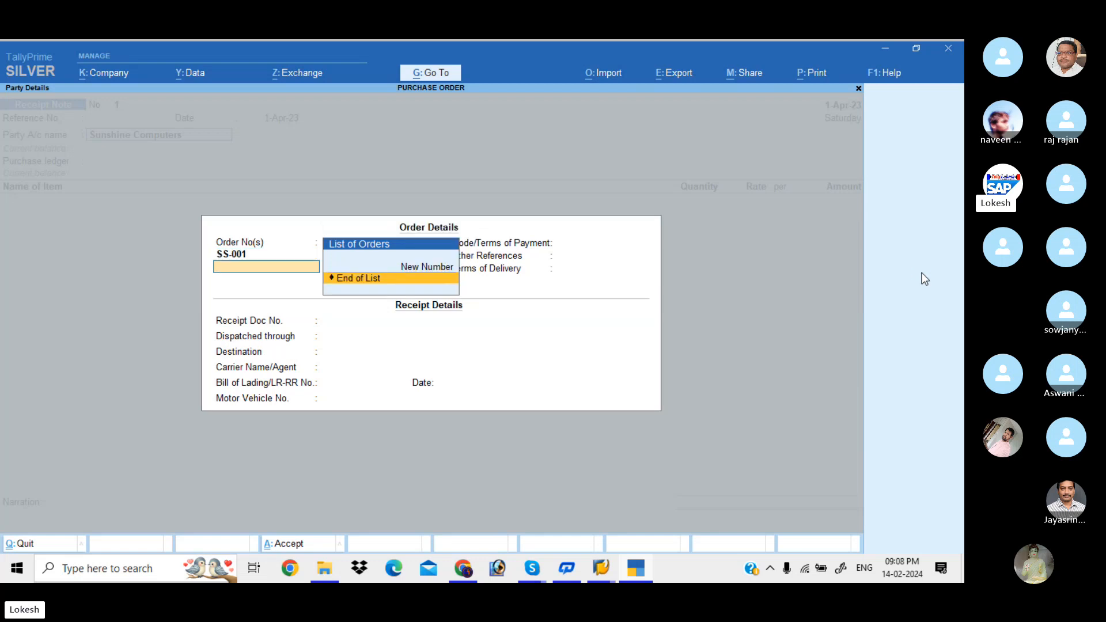
key(Return)
key(Return)
key(Return)
key(Return)
key(Return)
key(Return)
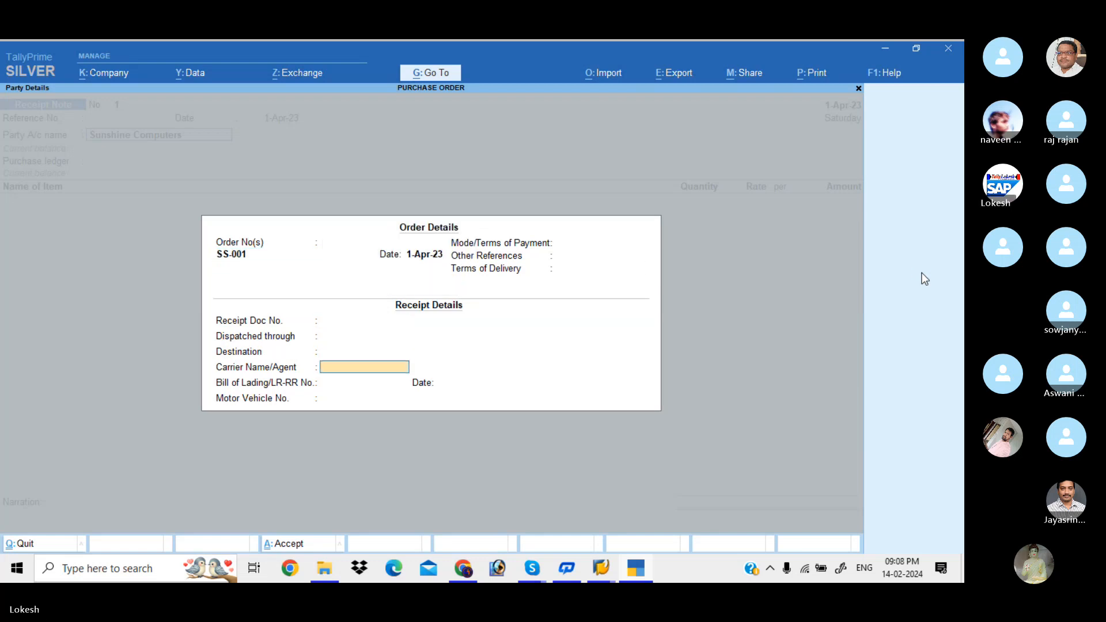
key(Return)
key(Return)
key(Return)
key(Return)
key(Return)
key(Return)
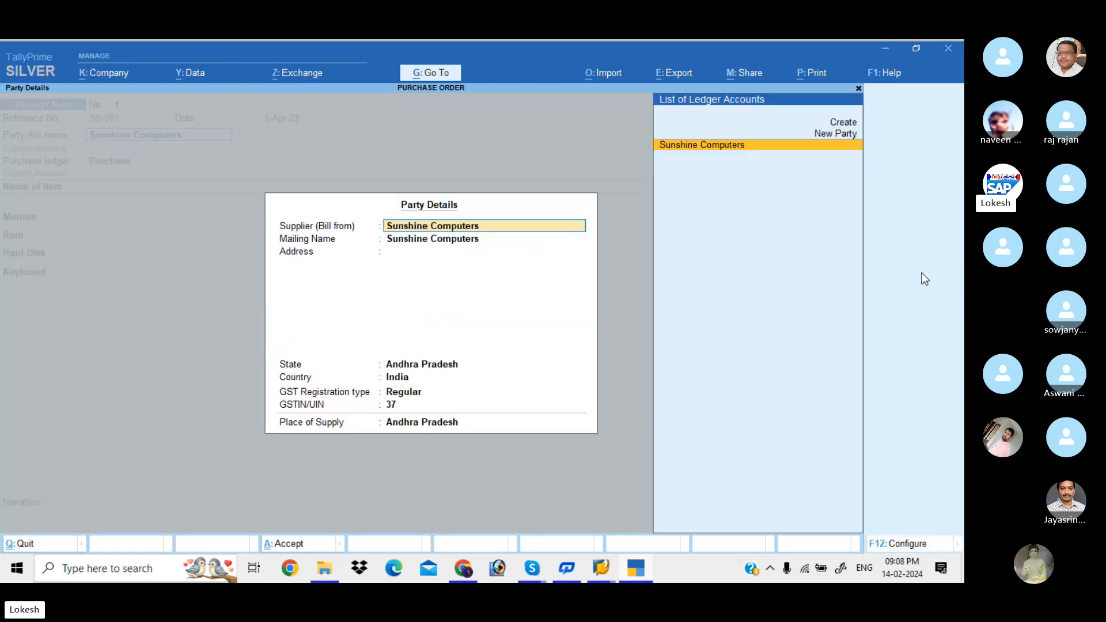
Accept the filled-in party details for Sunshine Computers and proceed to the receipt note's item list
key(Return)
key(Return)
key(Return)
key(Return)
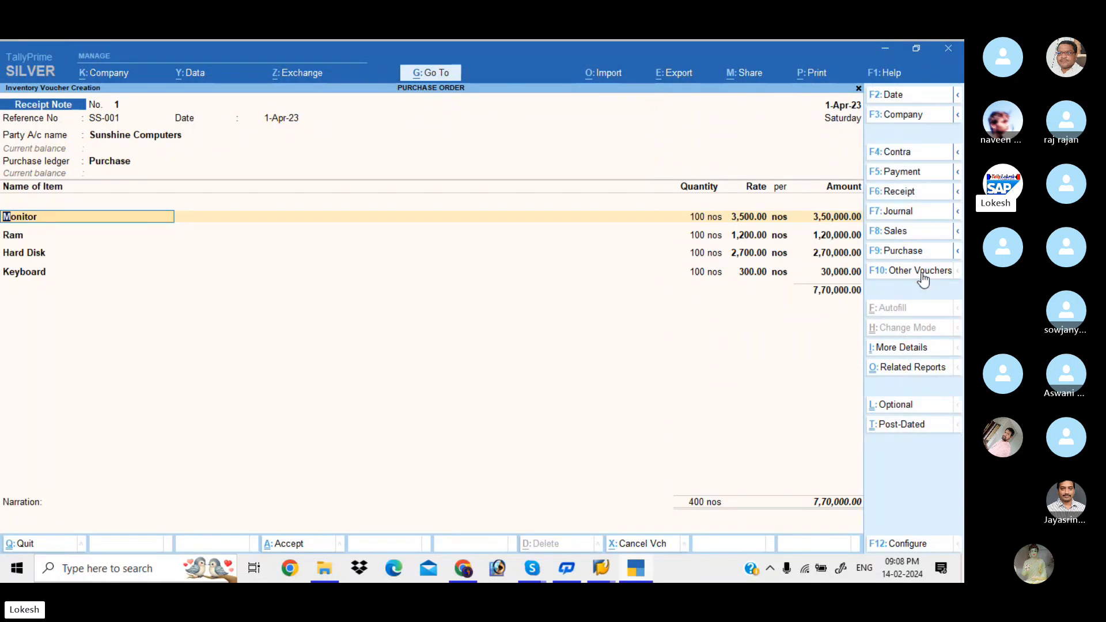
Assign the new tracking number ST-01 to Monitor, keeping the linked order and the allocation of 100 nos at 3,500
key(Return)
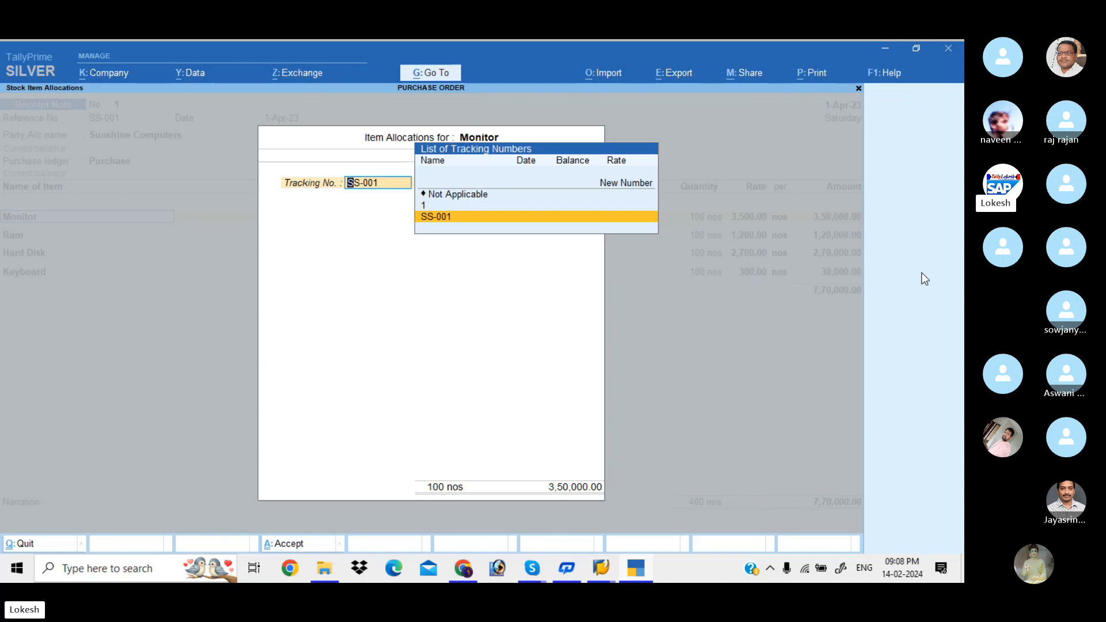
key(Up)
key(Up)
key(Up)
key(Return)
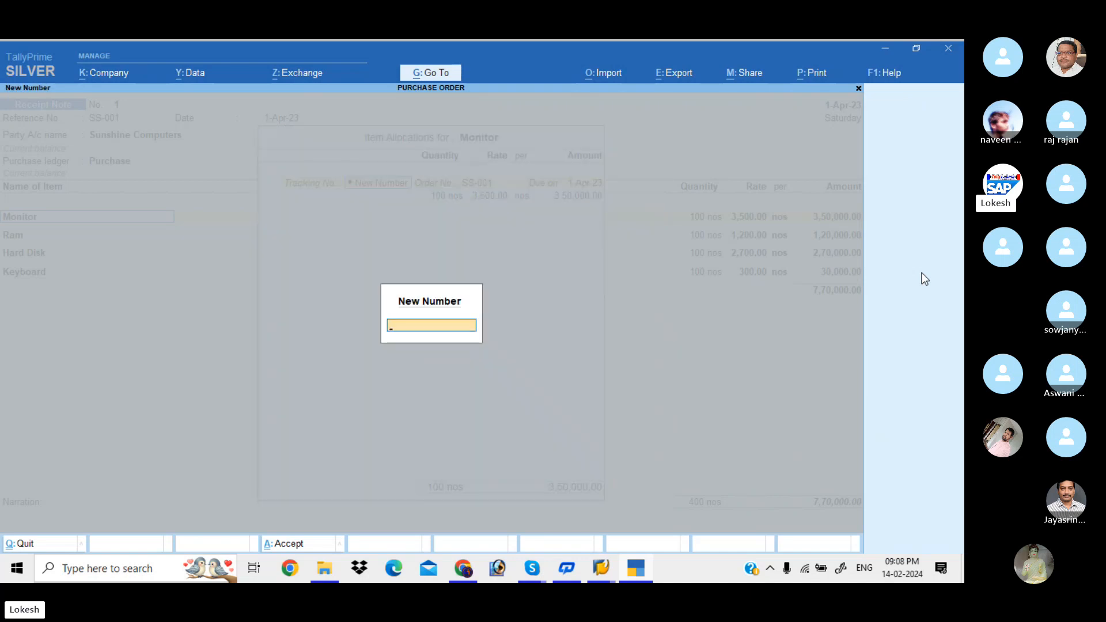
text(ST-01)
key(Return)
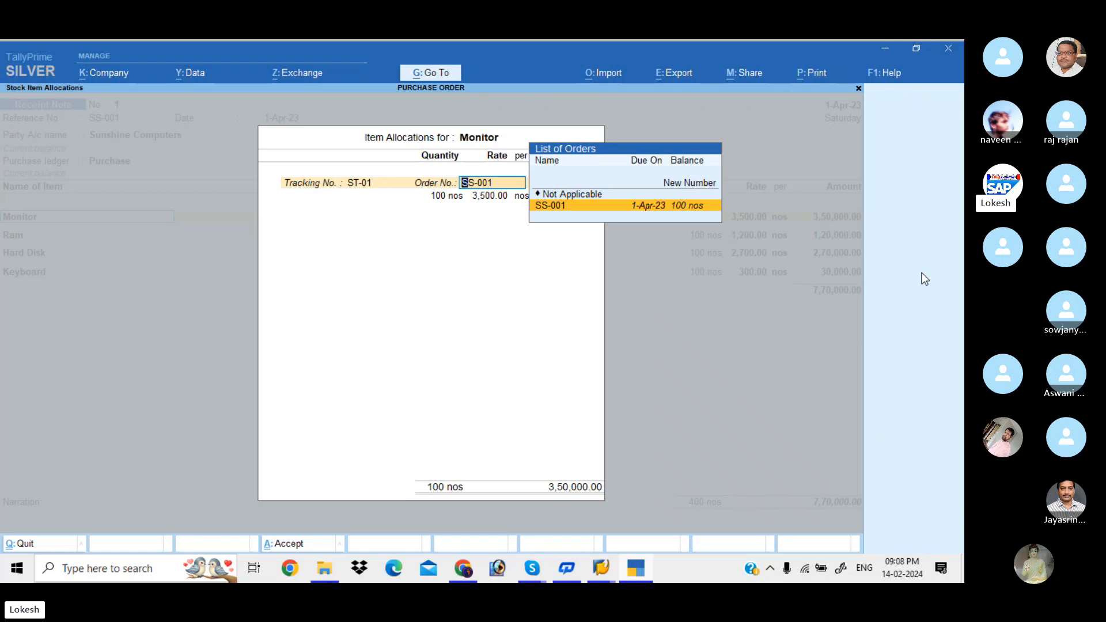
key(Return)
key(Return)
key(Return)
key(Return)
key(Return)
key(Return)
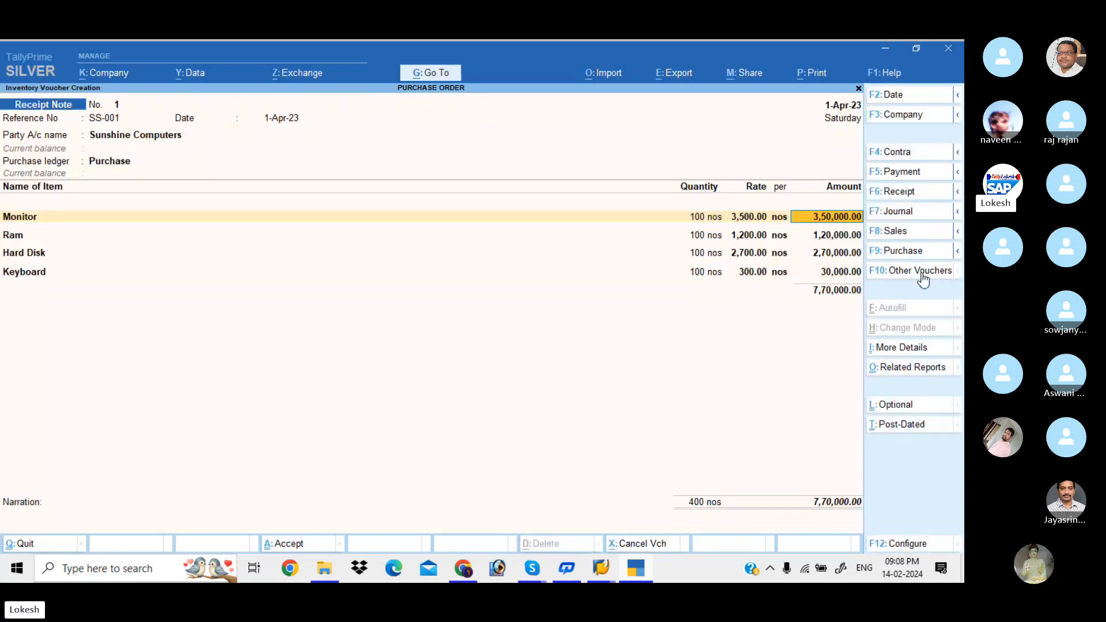
key(Return)
Assign the new tracking number ST-01 to Ram, keeping the linked order and the allocation of 100 nos at 1,200
key(Return)
key(Up)
key(Up)
key(Up)
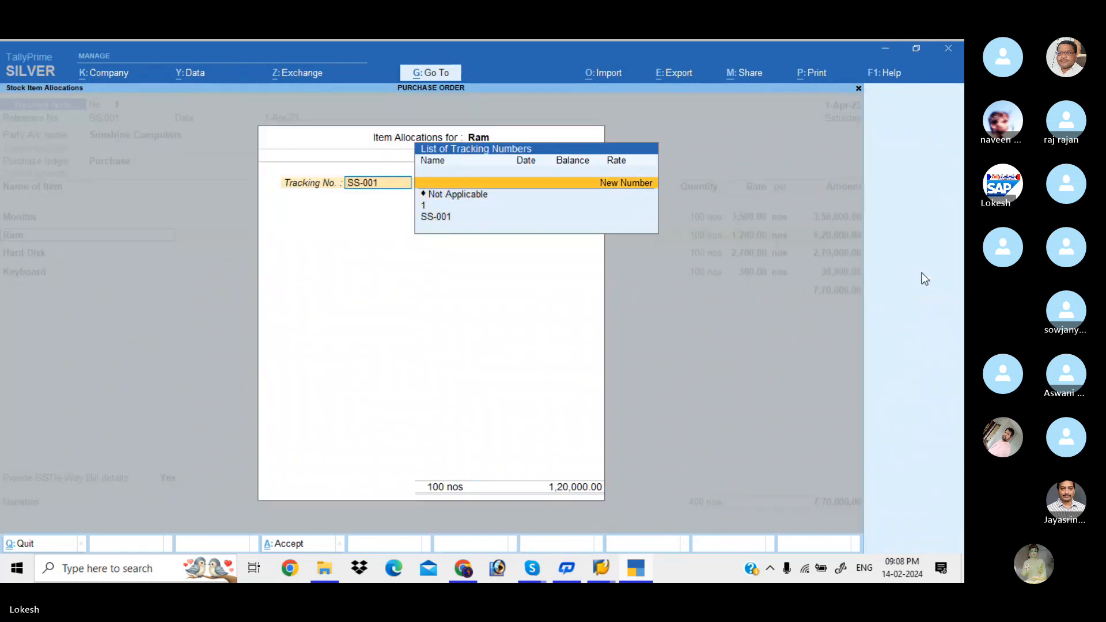
key(Return)
text(ST-01)
key(Return)
key(Return)
key(Return)
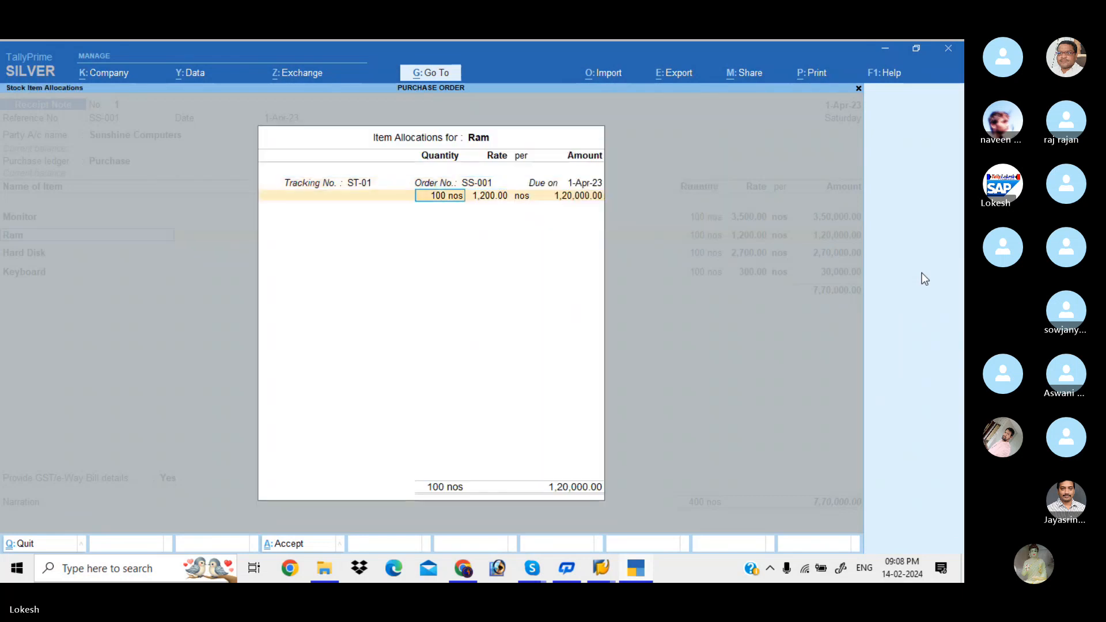
key(Return)
key(Return)
key(Return)
key(Return)
key(Return)
Assign the new tracking number ST-01 to Hard Disk, keeping the linked order and the allocation of 100 nos at 2,700
key(Return)
key(Return)
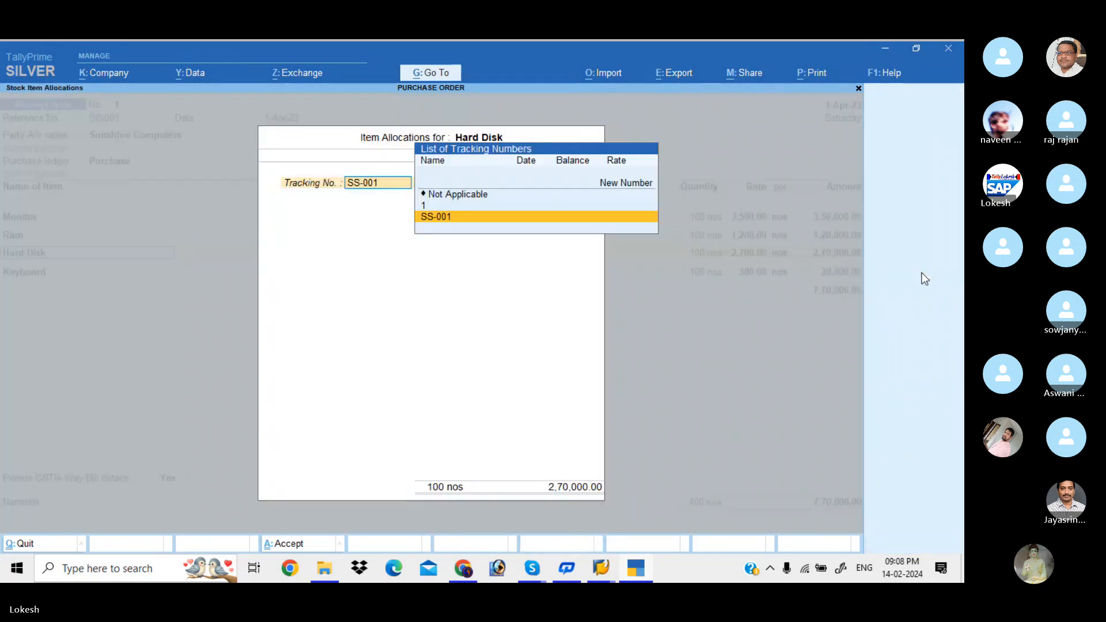
key(Up)
key(Up)
key(Up)
key(Return)
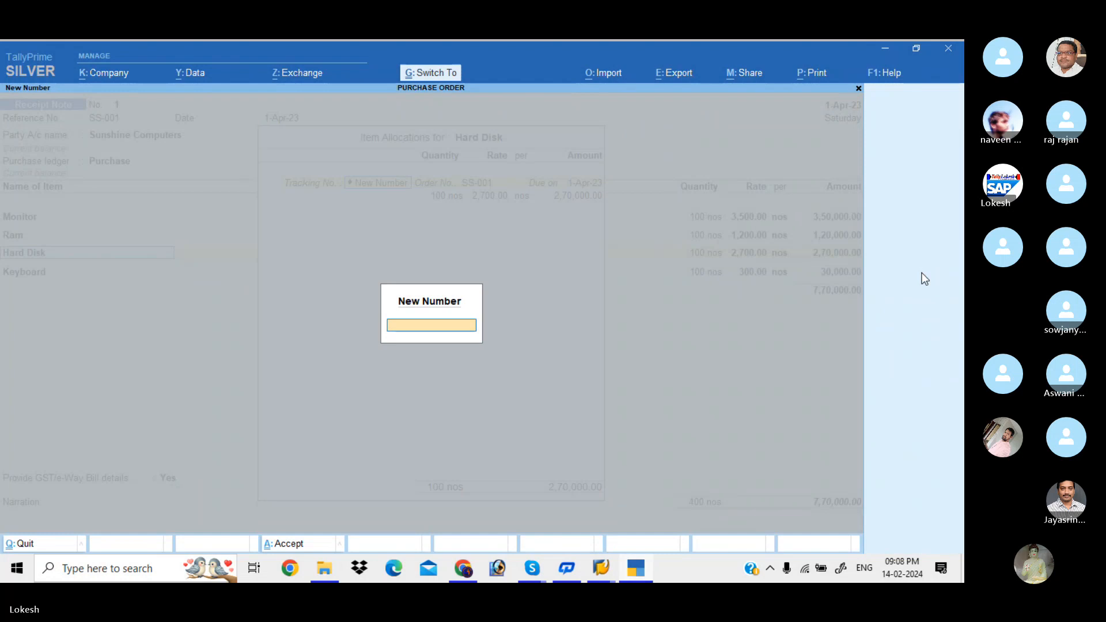
text(ST-01)
key(Return)
key(Return)
key(Return)
key(Return)
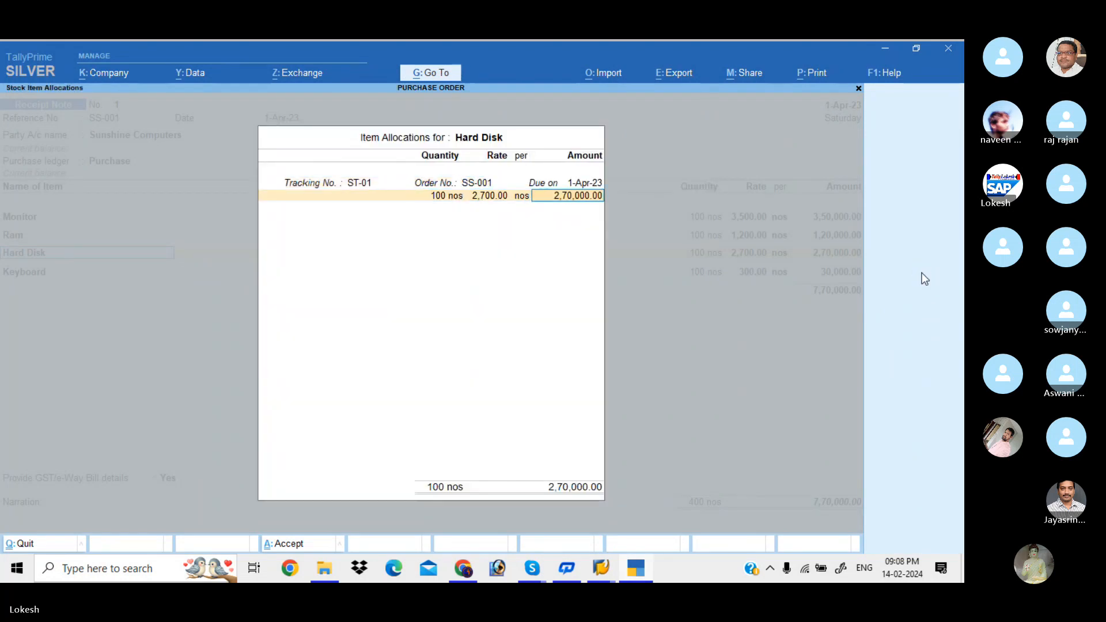
key(Return)
key(Return)
Assign the new tracking number ST-01 to Keyboard, keeping the linked order and the allocation of 100 nos at 300
key(Return)
key(Return)
key(Up)
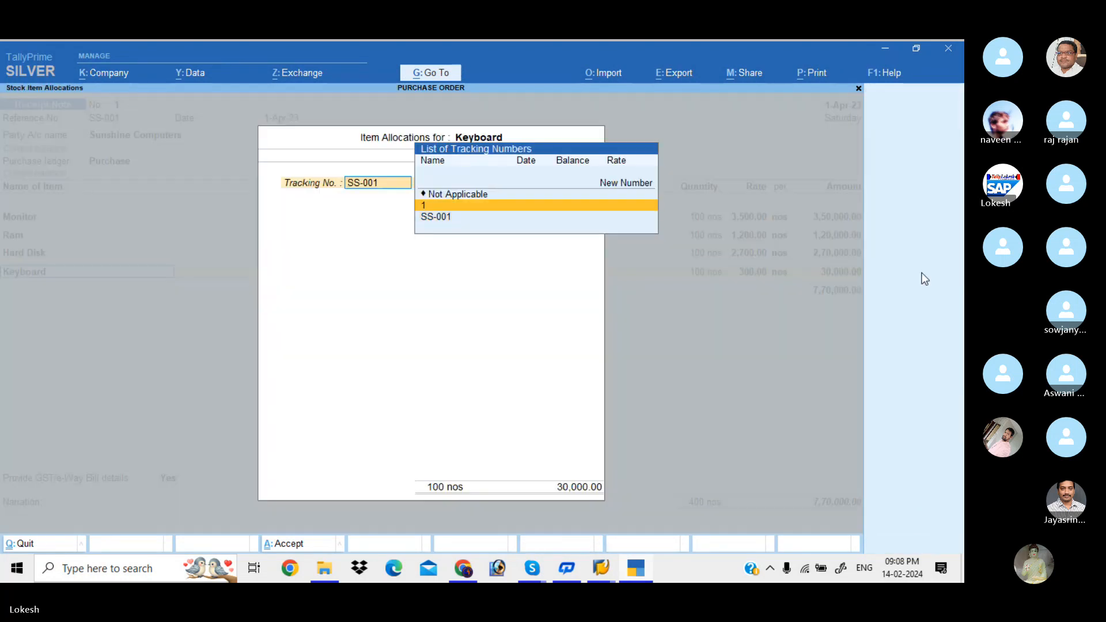
key(Up)
key(Up)
key(Return)
text(ST-01)
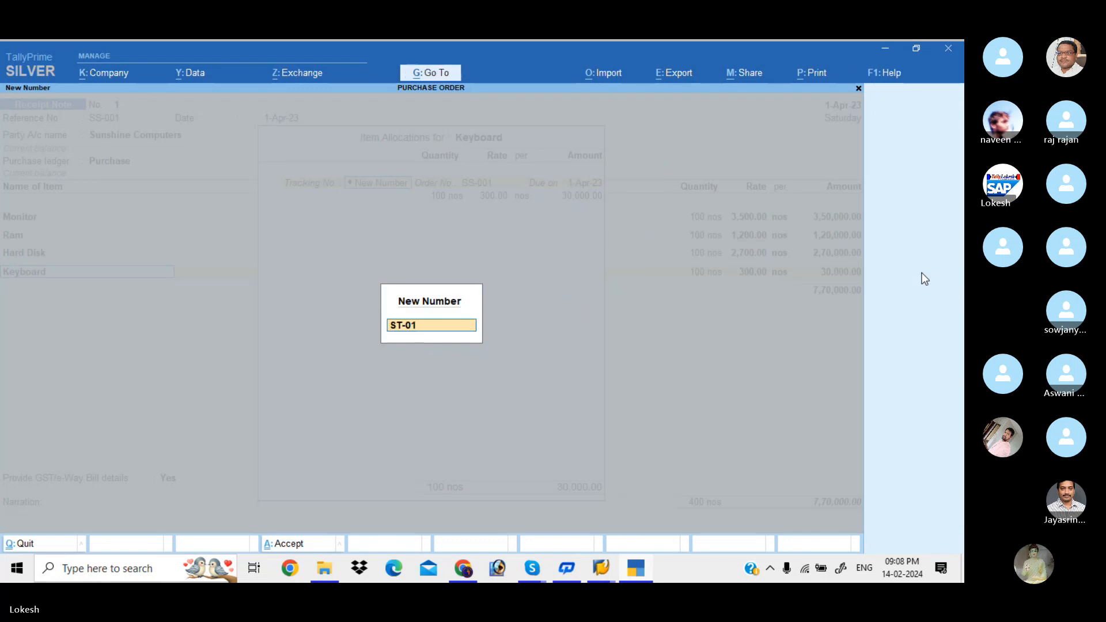
key(Return)
key(Return)
key(Return)
key(Return)
key(Return)
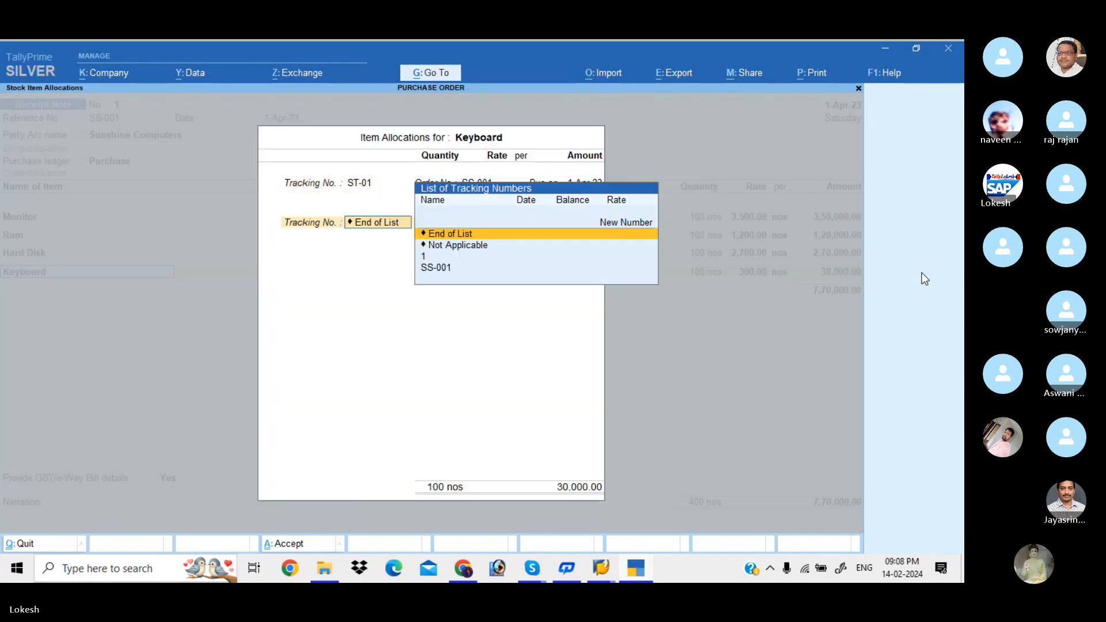
key(Return)
key(Return)
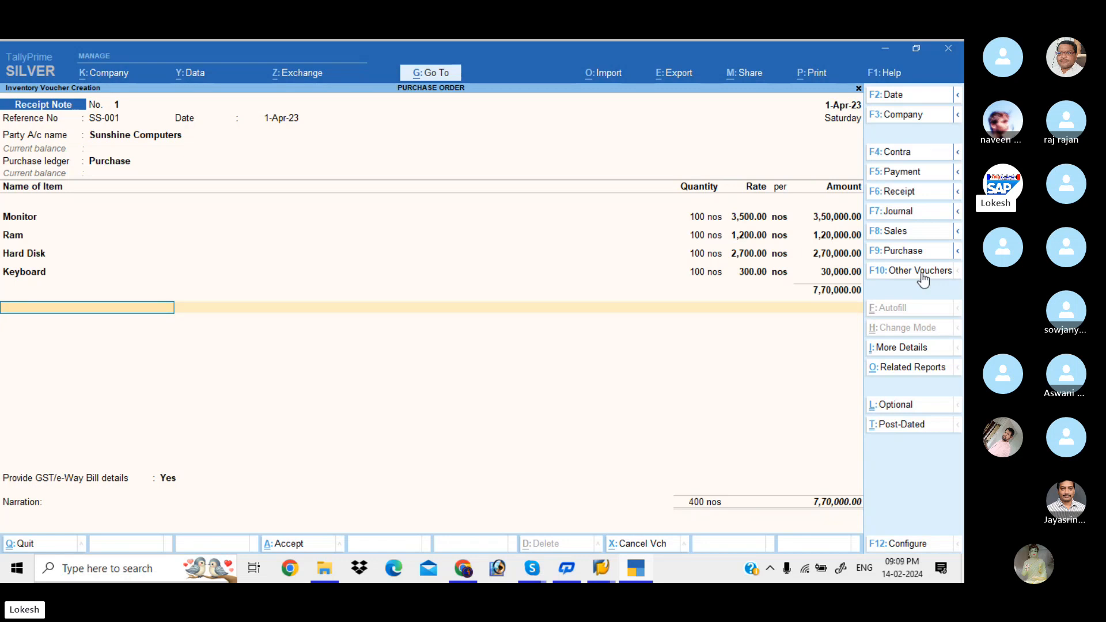
End the receipt note's item list, set Provide GST/e-Way Bill details to No, and save the voucher without a narration
key(Return)
text(n)
key(Return)
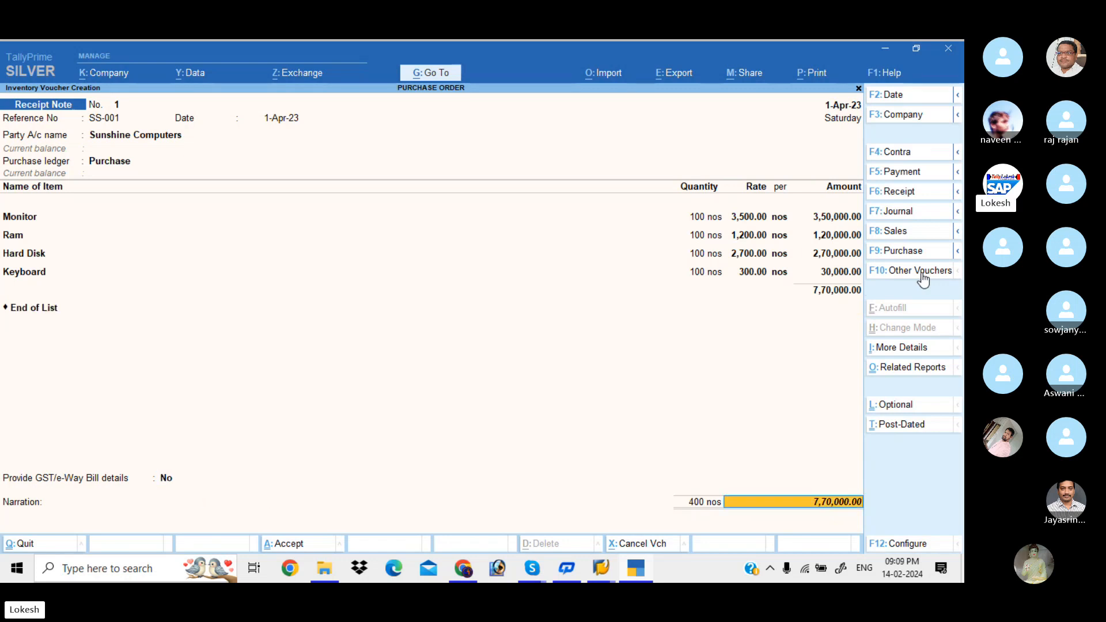
key(Return)
key(Return)
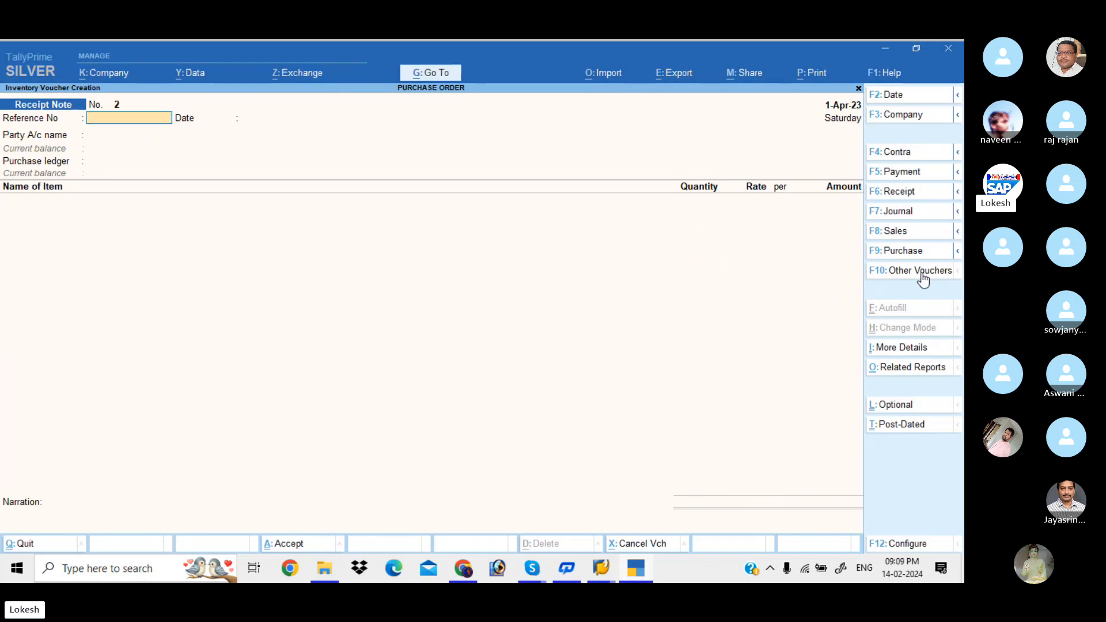
Open the list of other voucher types and show the inactive ones
click(922, 275)
key(Up)
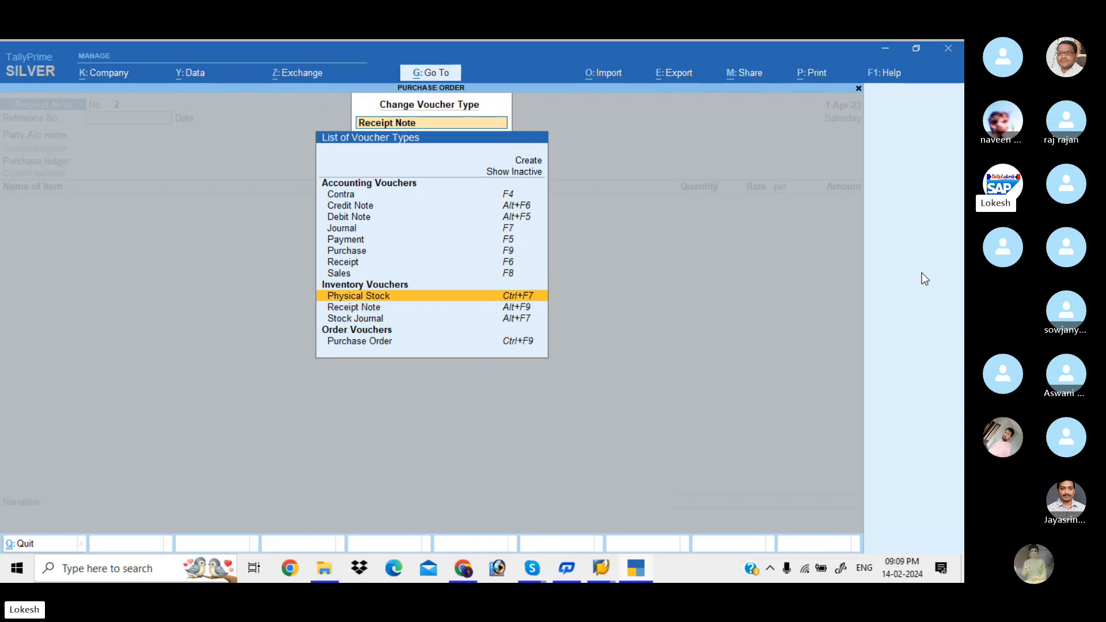
key(Up)
key(Up)
key(Up)
key(Up)
key(Up)
key(Up)
key(Up)
key(Up)
key(Up)
key(Return)
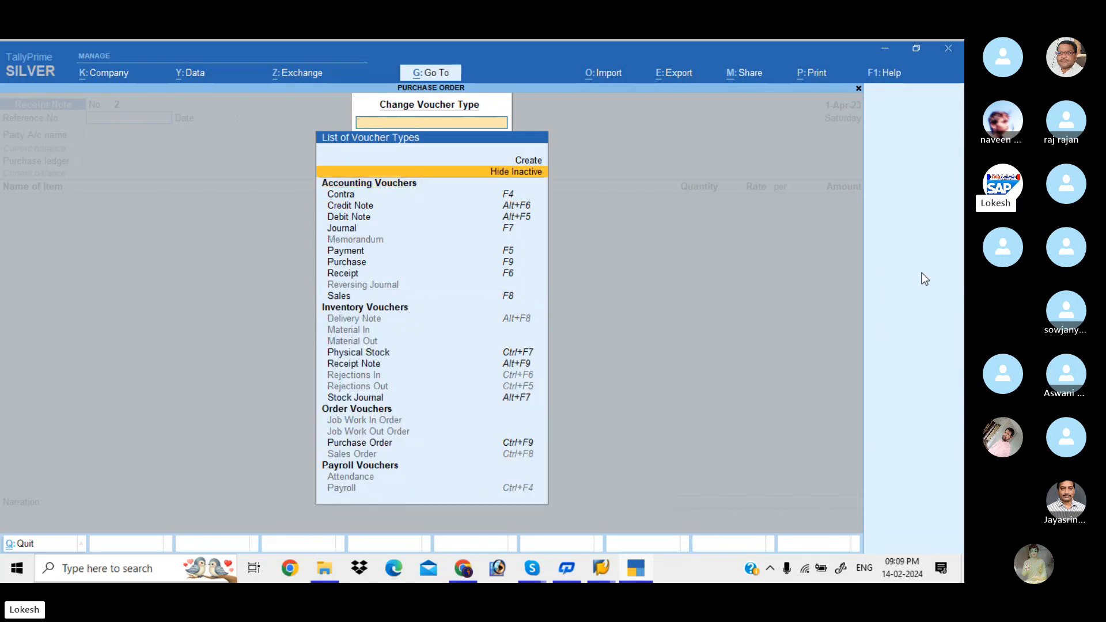
Choose the inactive Rejections Out voucher type and switch to a new Rejections Out voucher
key(Down)
key(Down)
key(Down)
key(Down)
key(Down)
key(Down)
key(Down)
key(Down)
key(Down)
key(Down)
key(Down)
key(Down)
key(Down)
key(Down)
key(Down)
key(Down)
key(Down)
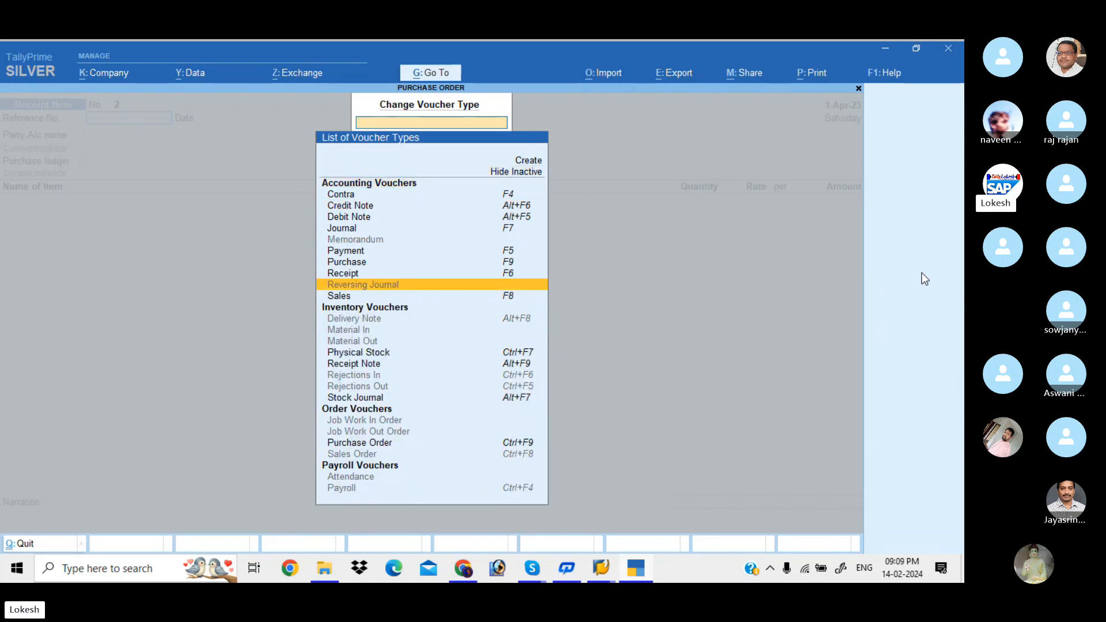
key(Down)
key(Down)
key(Down)
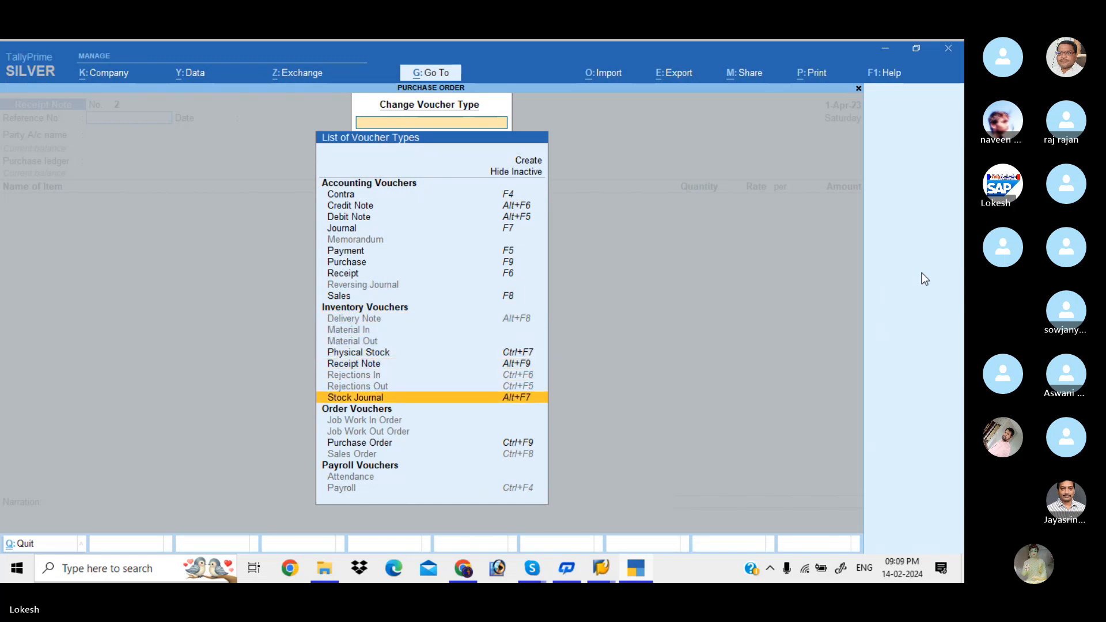
key(Up)
key(Return)
key(Return)
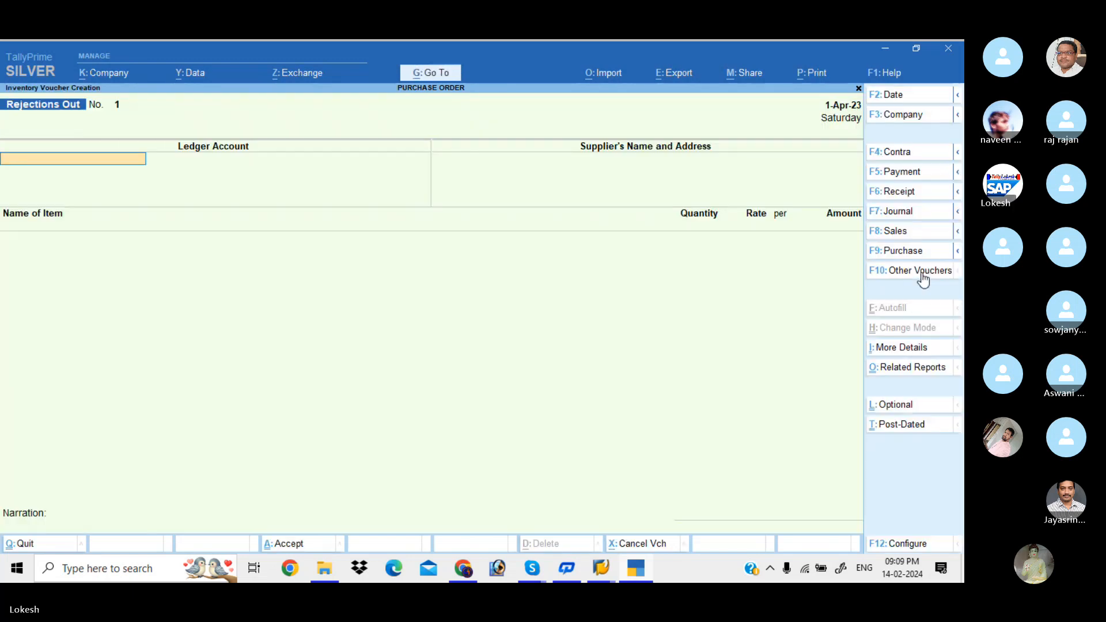
Choose Sunshine Computers as the rejection voucher's ledger account and keep it as supplier name with a blank address
key(Return)
key(Return)
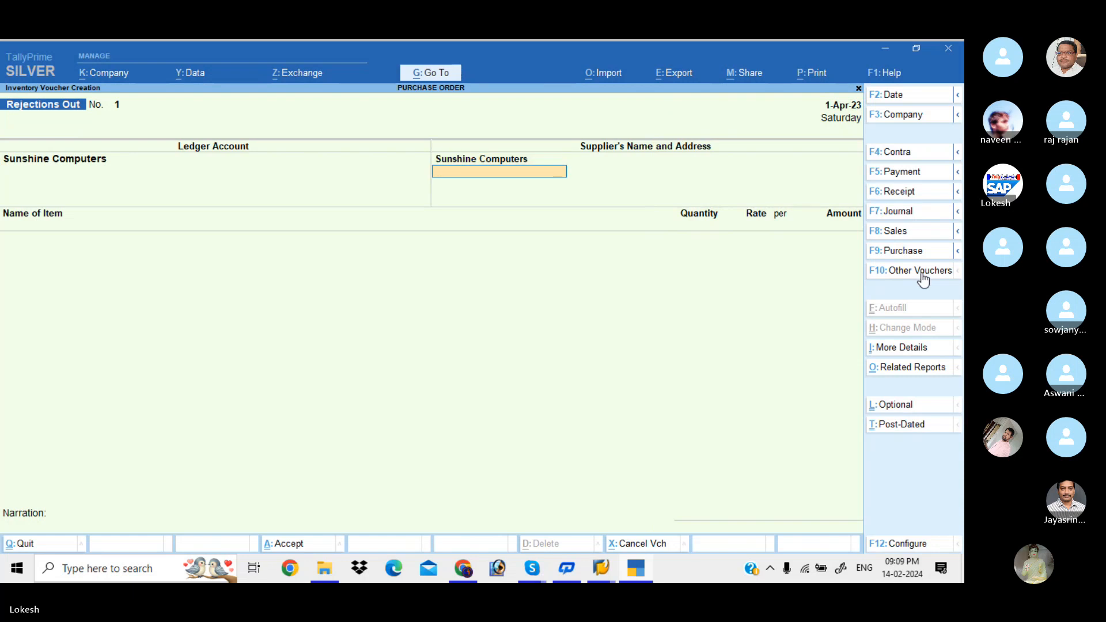
key(Return)
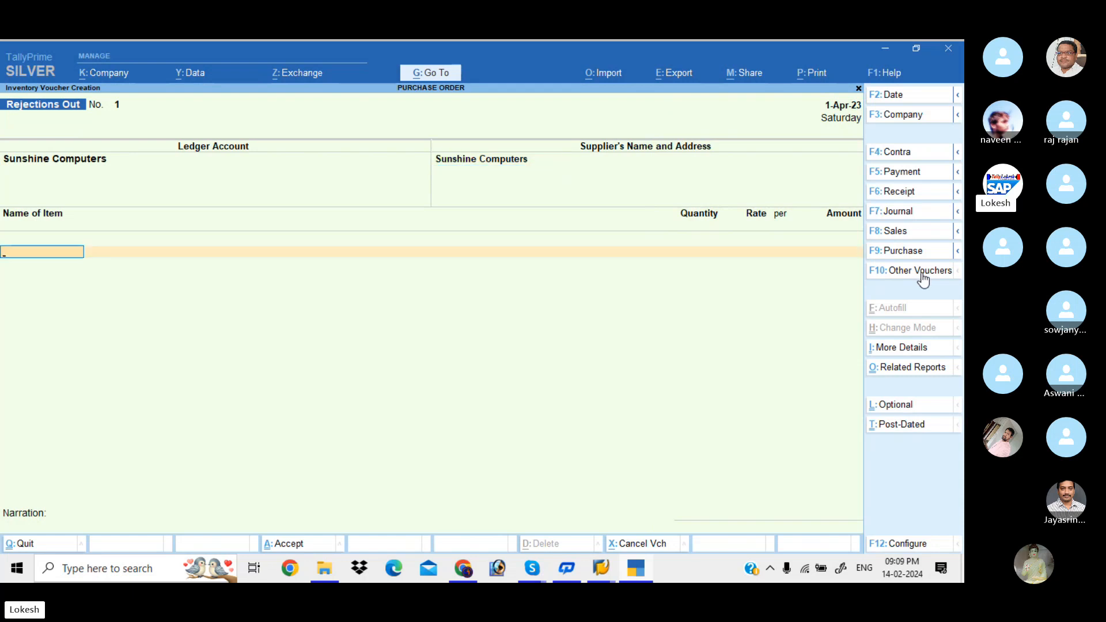
Add Hard Disk to the rejection, allocating 10 nos at 2,700 against tracking number ST-01
text(H)
key(Return)
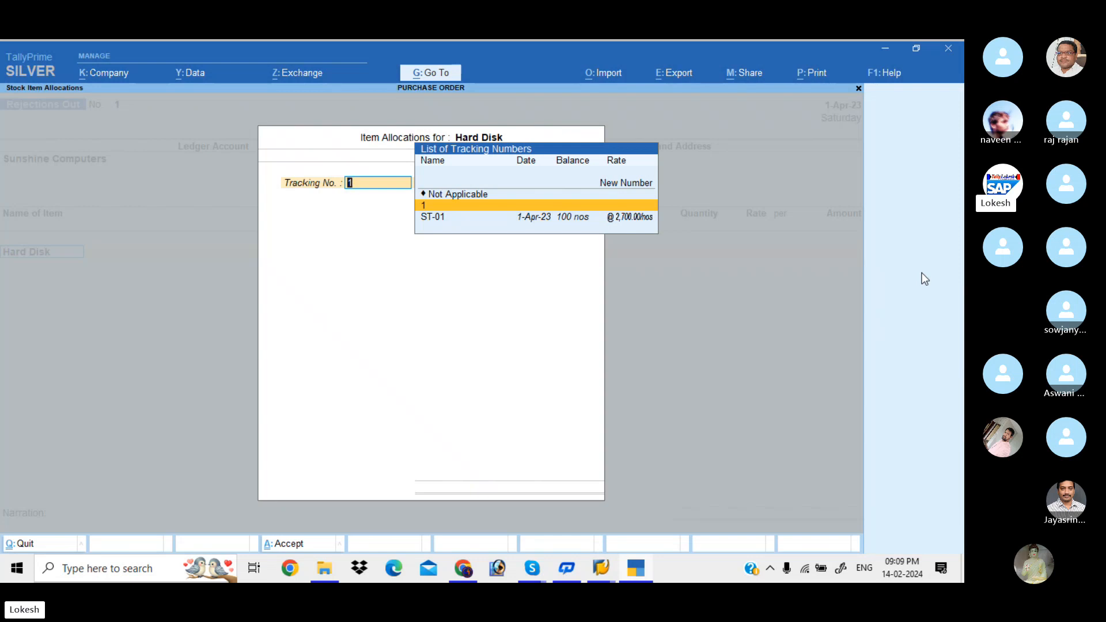
key(Down)
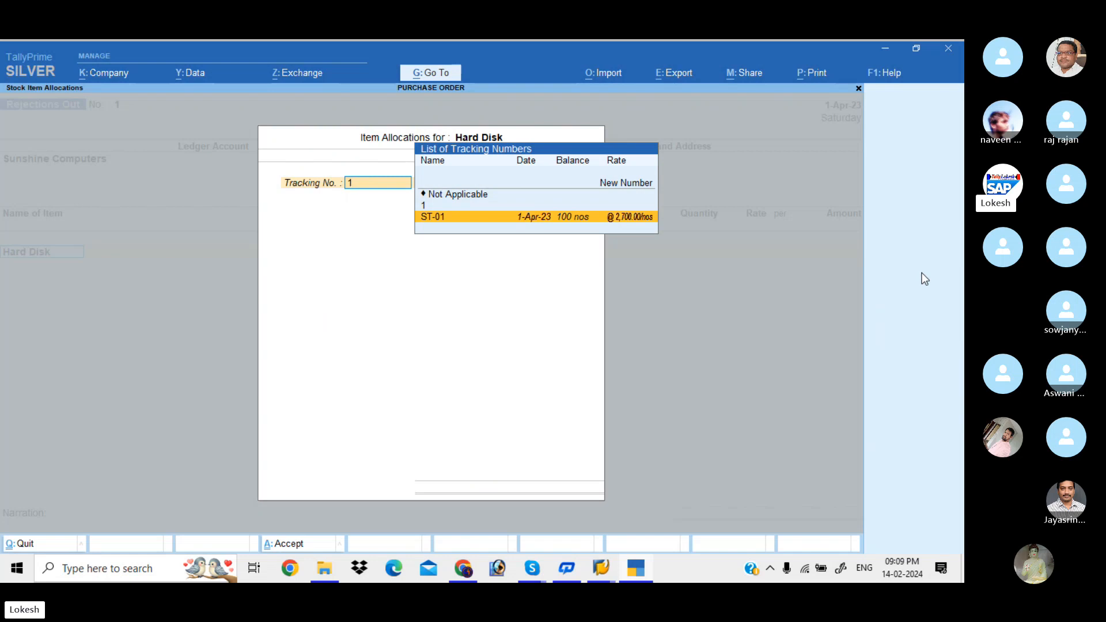
key(Return)
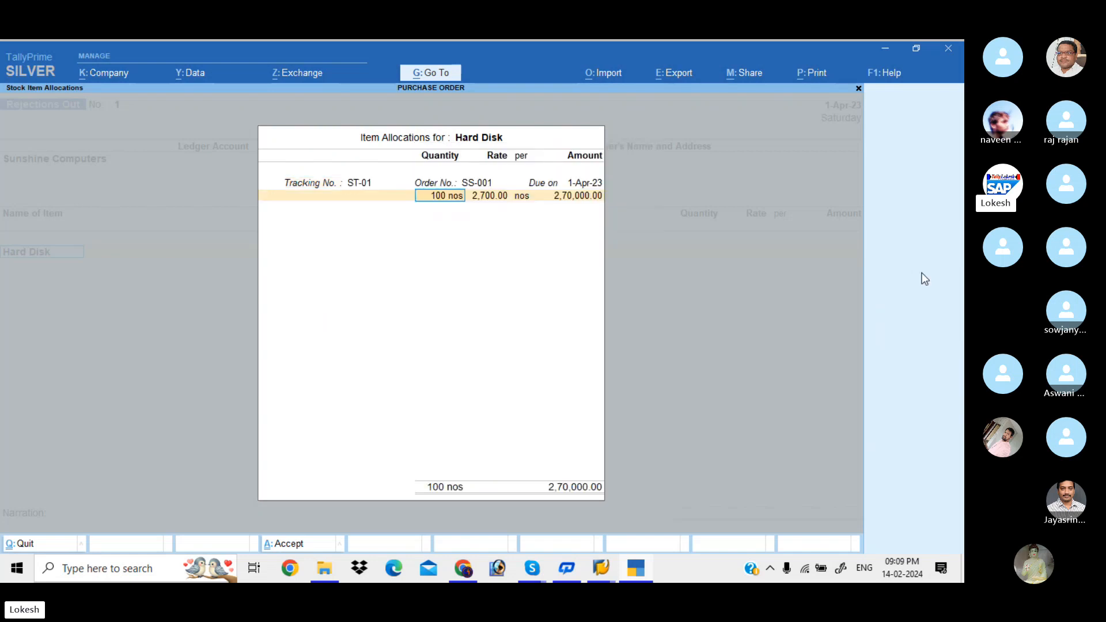
text(10)
key(Return)
key(Return)
key(Return)
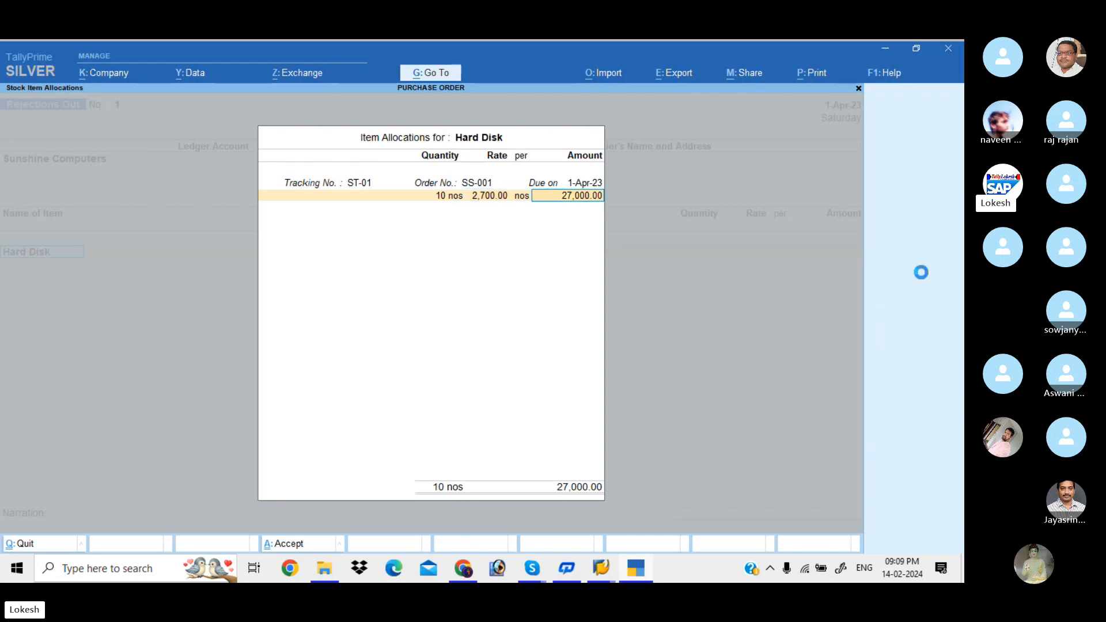
key(Return)
key(Return)
End the rejection's item list and save the voucher without a narration
key(Return)
key(Return)
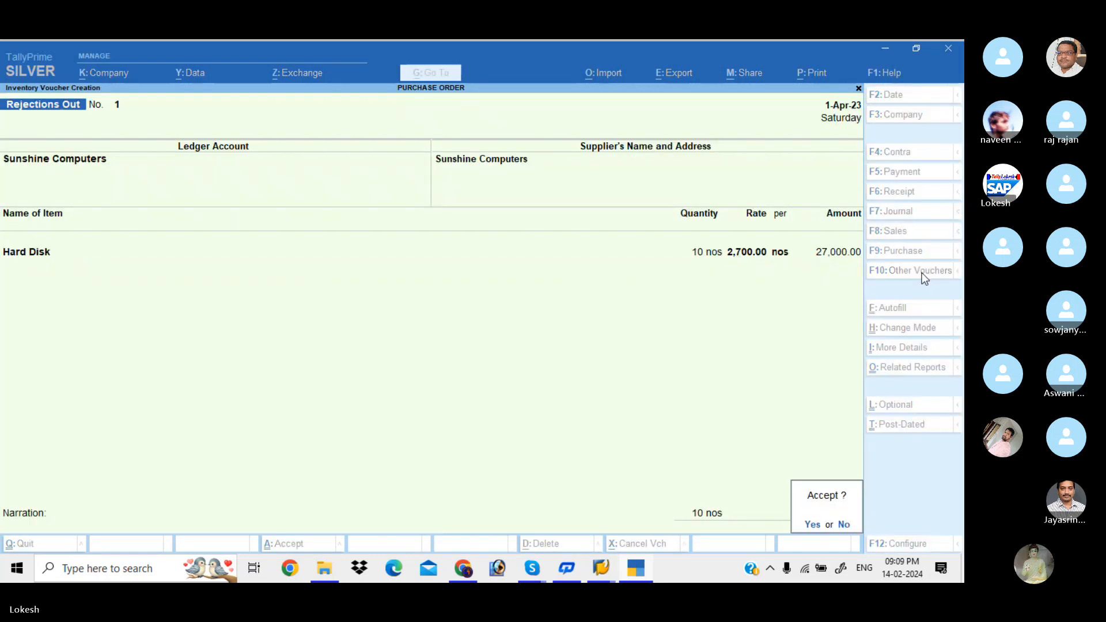
key(Return)
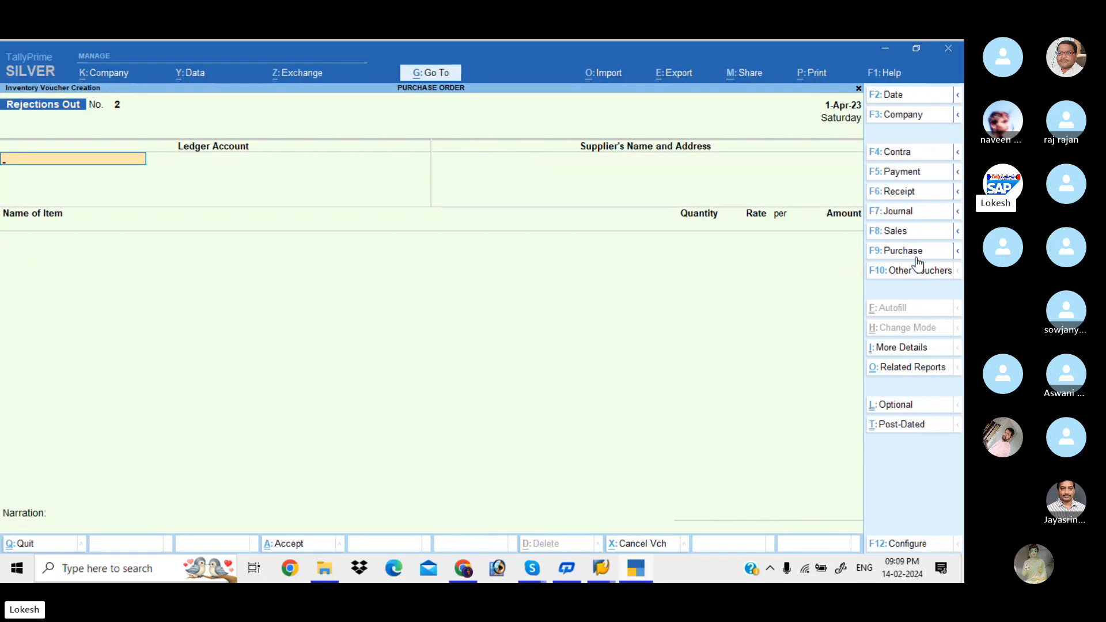
Start a purchase voucher, leave the supplier invoice number blank, and choose Sunshine Computers as the party account
click(916, 252)
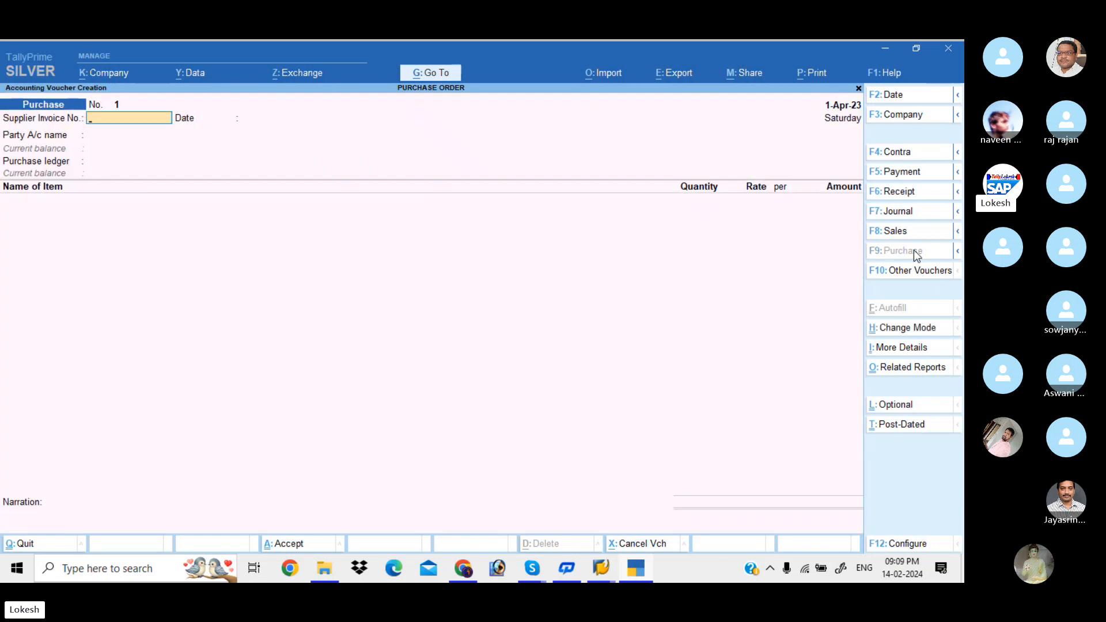
key(Return)
key(Return)
key(Down)
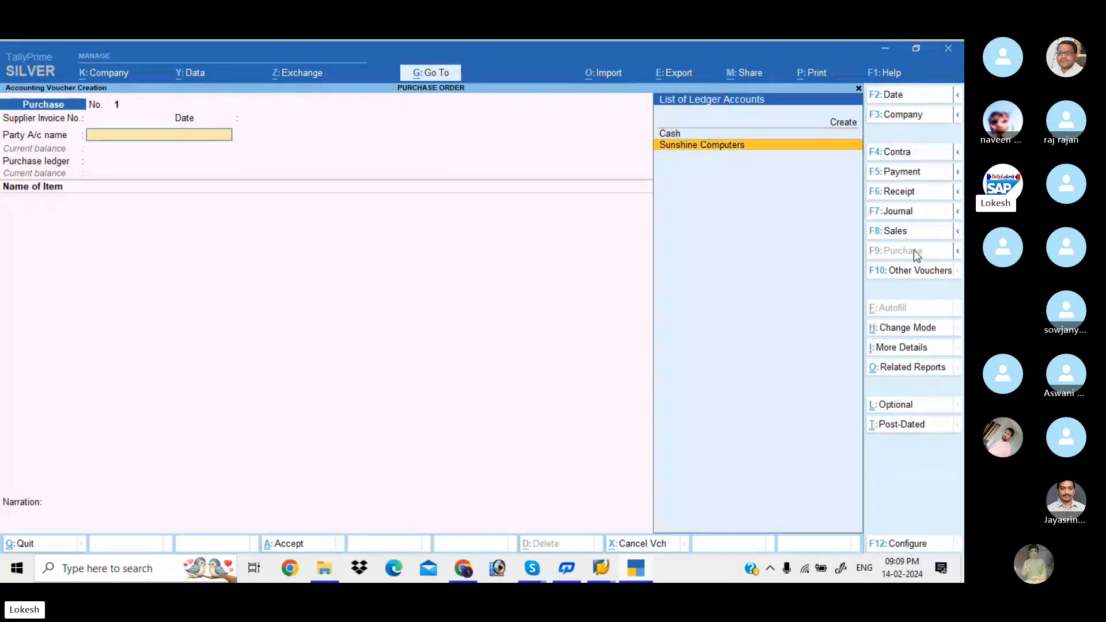
key(Return)
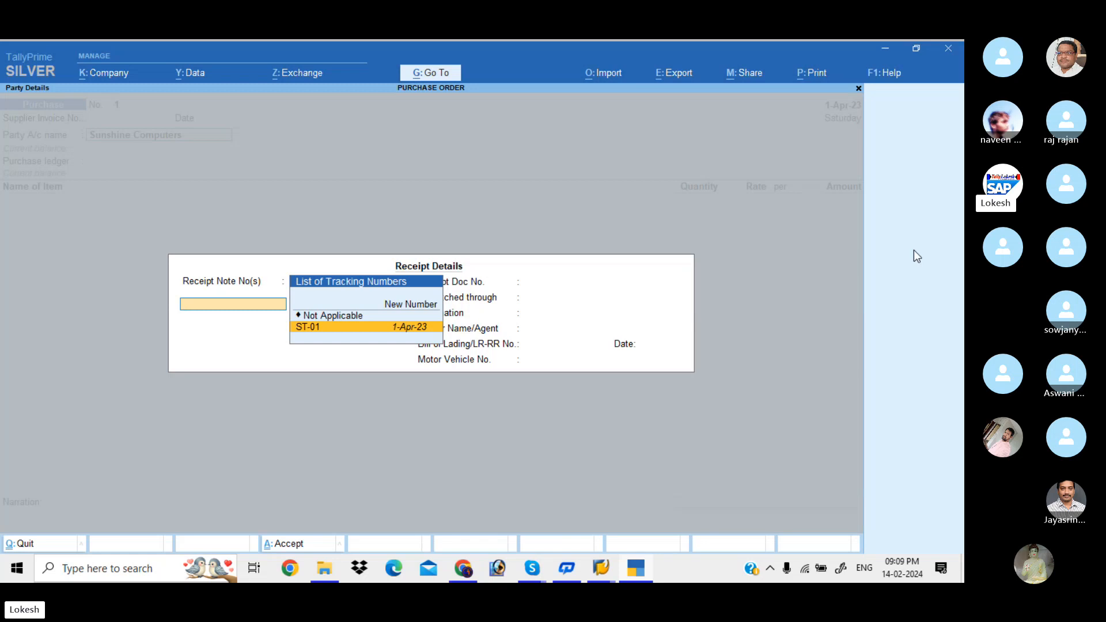
Link the purchase to receipt note ST-01 dated 1-Apr-23, leaving the remaining receipt details blank
key(Return)
key(Return)
key(Return)
key(Return)
key(Return)
key(Return)
key(Return)
key(Return)
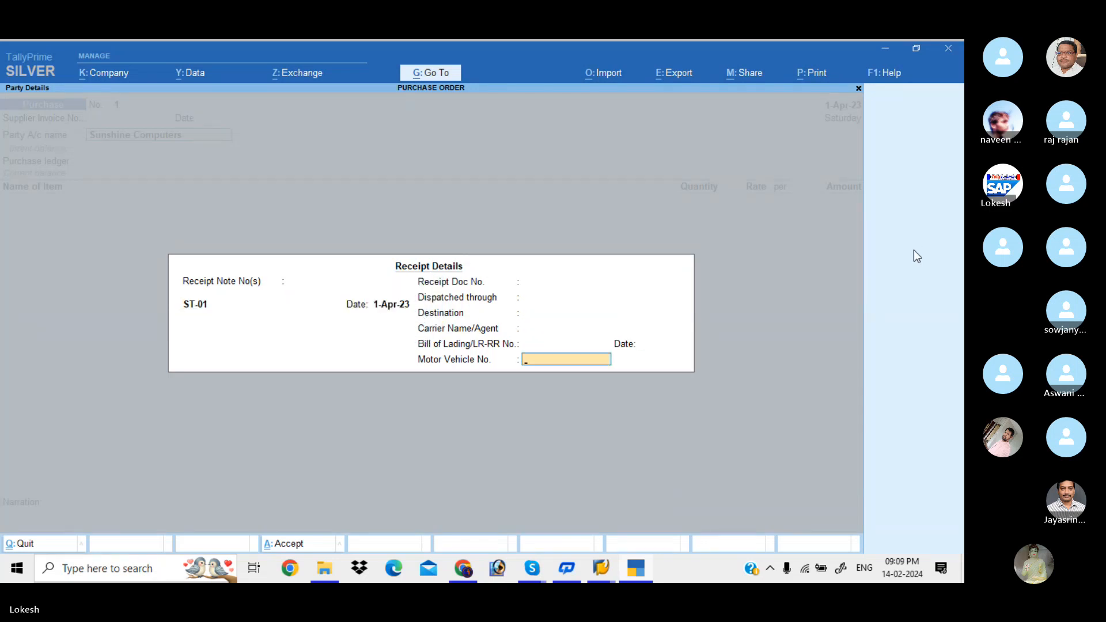
key(Return)
Accept the filled-in party details for Sunshine Computers and proceed to the purchase voucher's item list
key(Return)
key(Return)
key(Return)
key(Return)
key(Return)
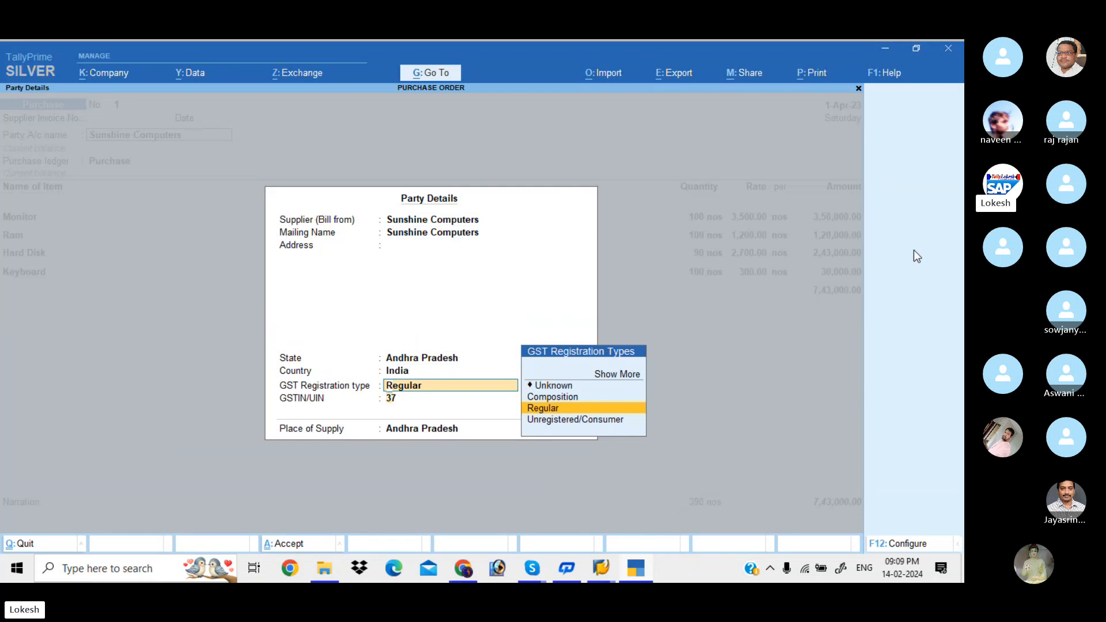
key(Return)
key(Return)
key(Return)
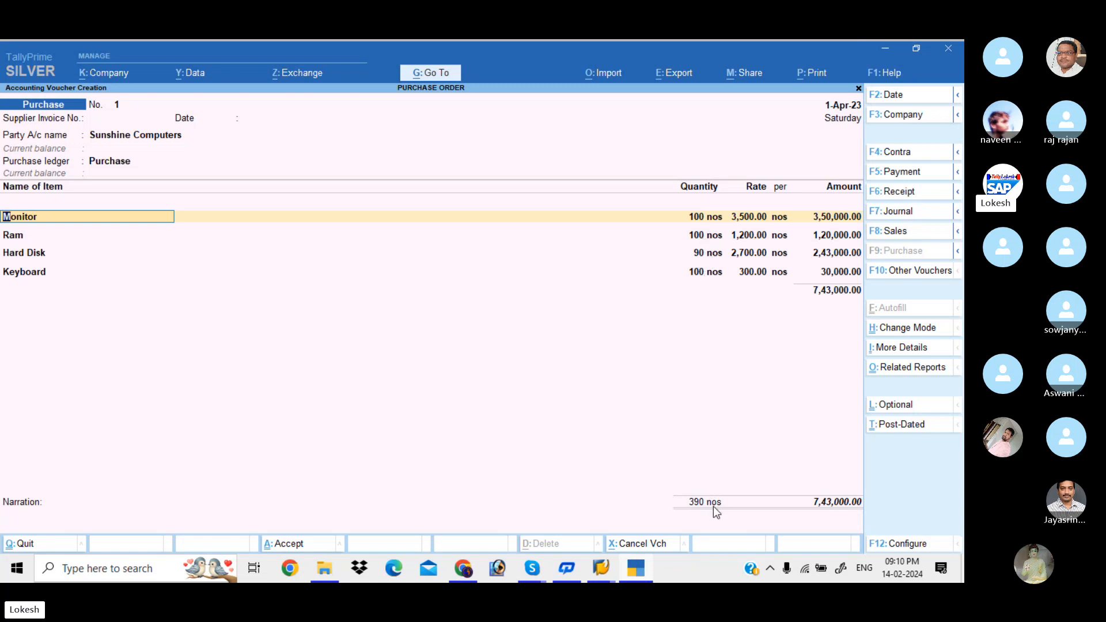
From the blank line below Keyboard in the purchase voucher, start creating a ledger named CGST
click(838, 273)
key(Return)
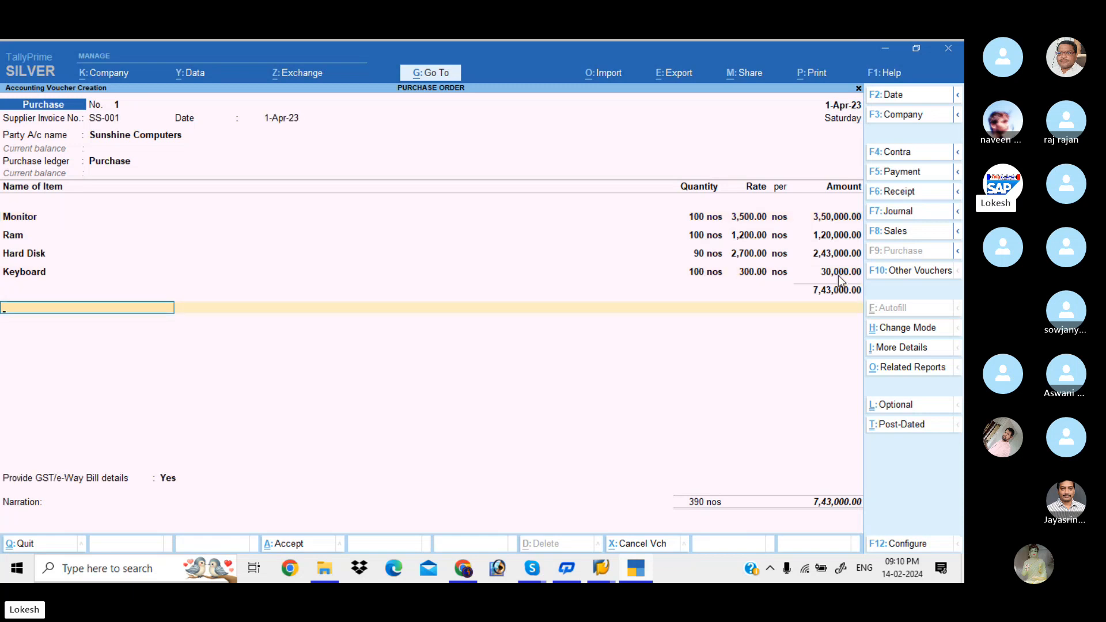
key(alt+c)
text(Cgst)
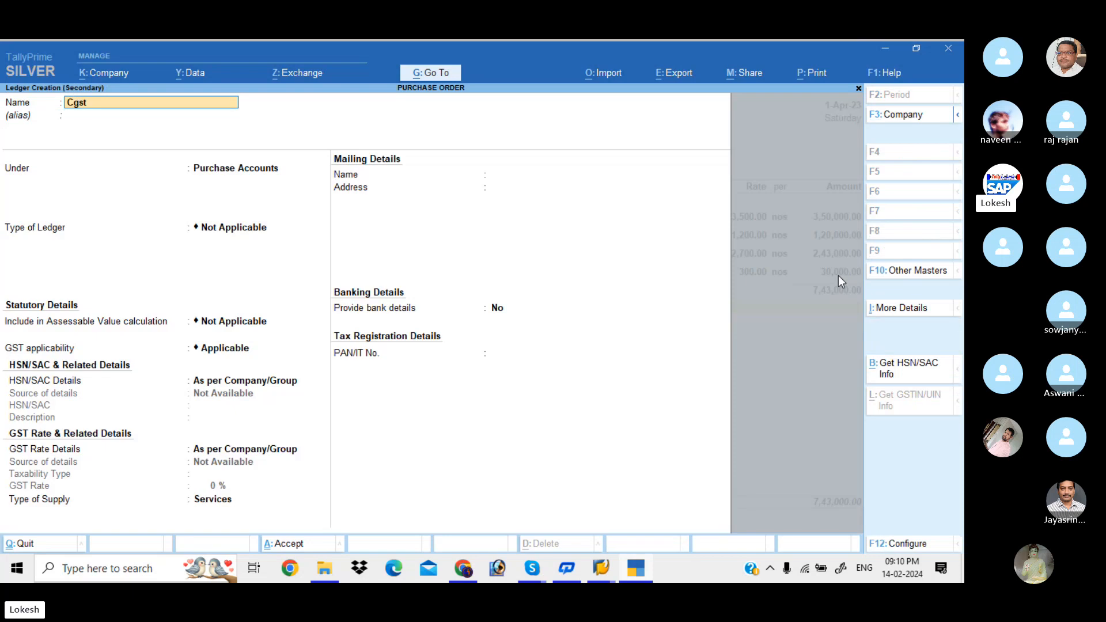
key(BackSpace)
key(BackSpace)
key(BackSpace)
text(GST)
key(Return)
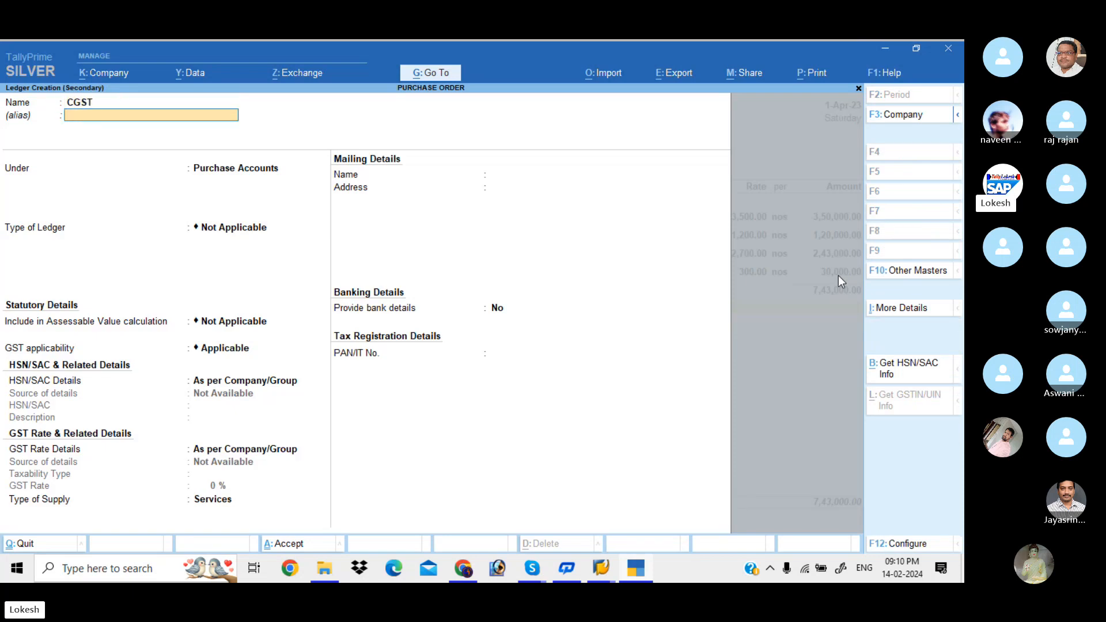
Place the CGST ledger under Duties & Taxes with duty type GST and tax type CGST, and save it into the purchase voucher
key(Return)
text(du)
key(Return)
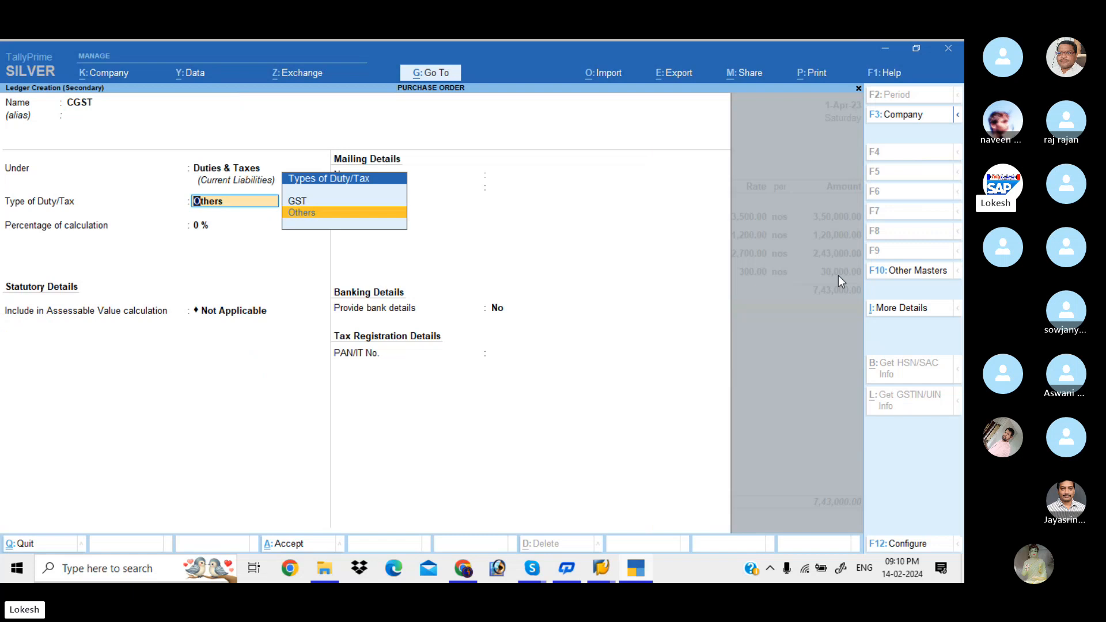
key(Up)
key(Return)
key(Down)
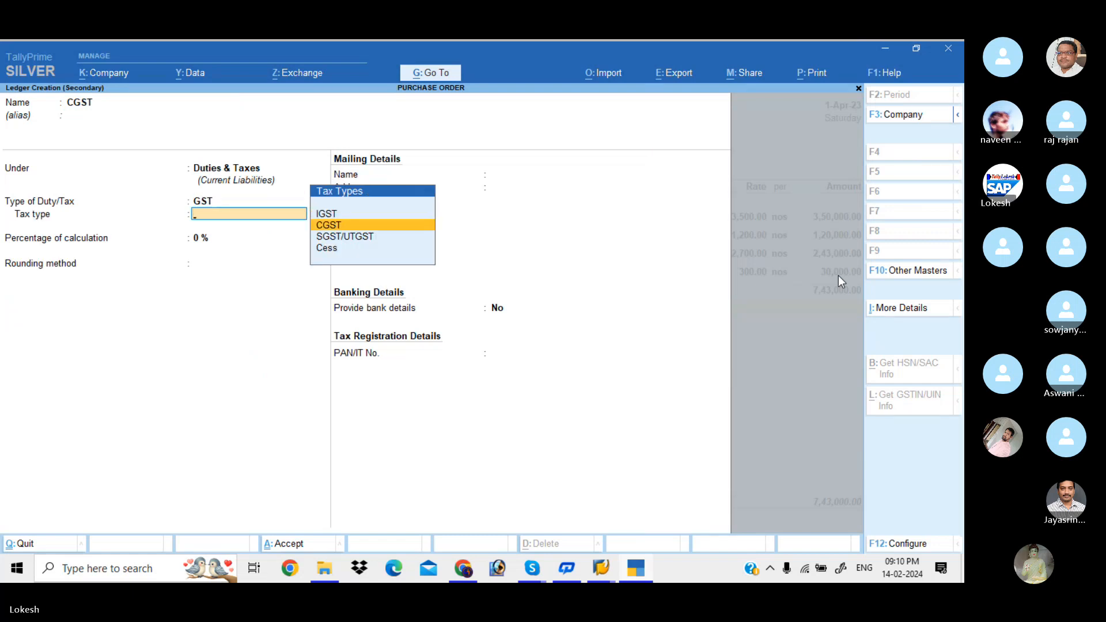
key(Return)
key(Return)
key(Return)
key(Return)
key(Return)
key(Return)
key(Return)
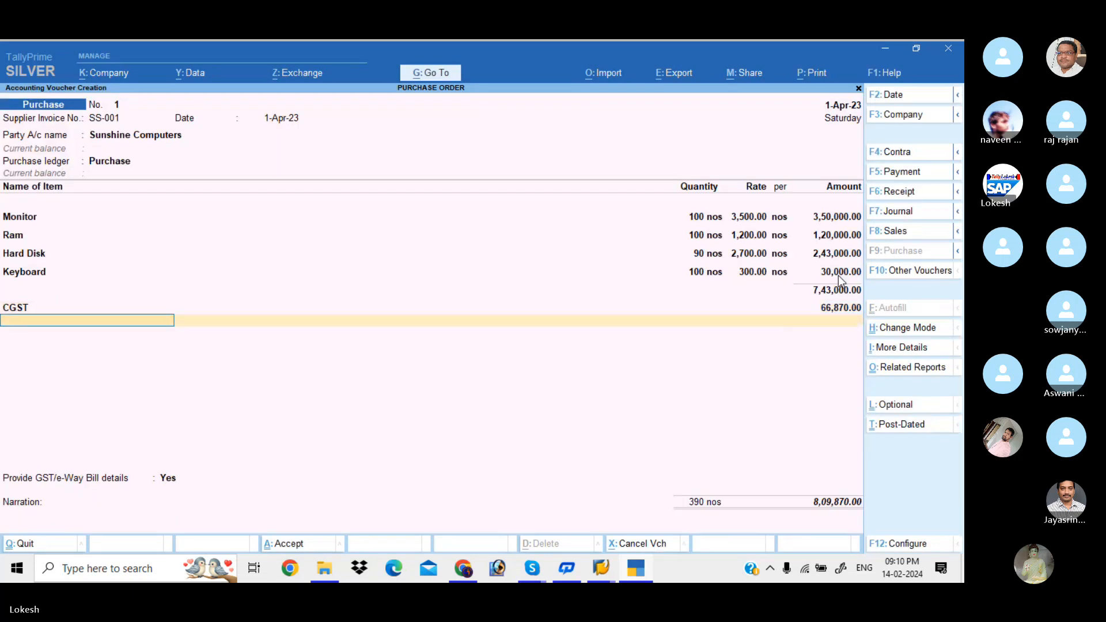
Create a ledger named SGST under Duties & Taxes with duty type GST and tax type SGST/UTGST, and add it below CGST
key(alt+c)
text(SGST)
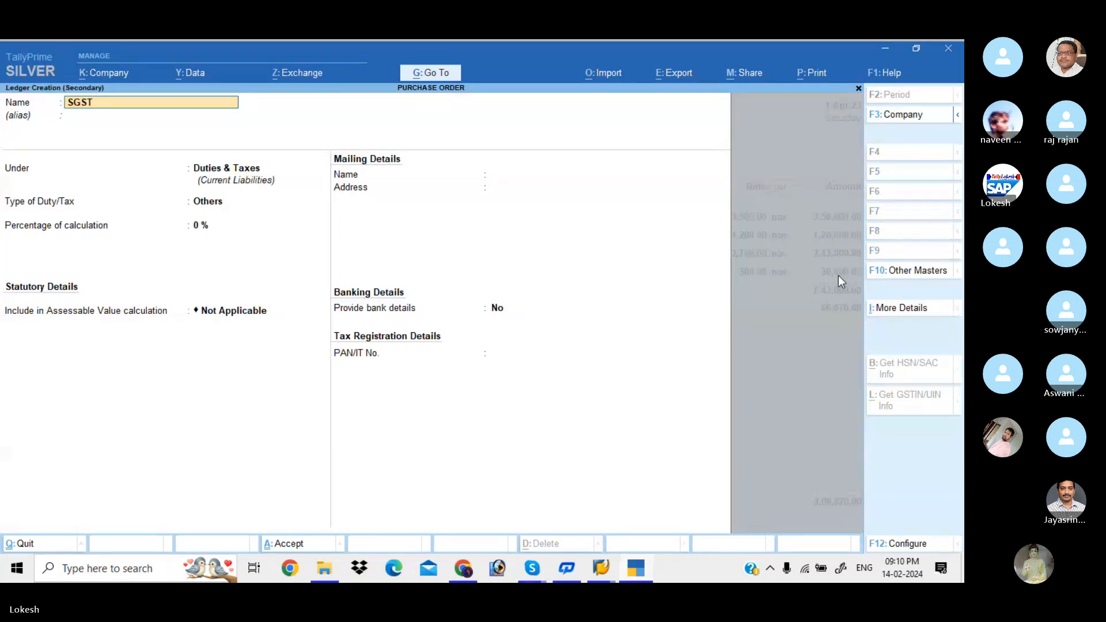
key(Return)
key(Return)
key(Return)
key(Up)
key(Return)
key(Down)
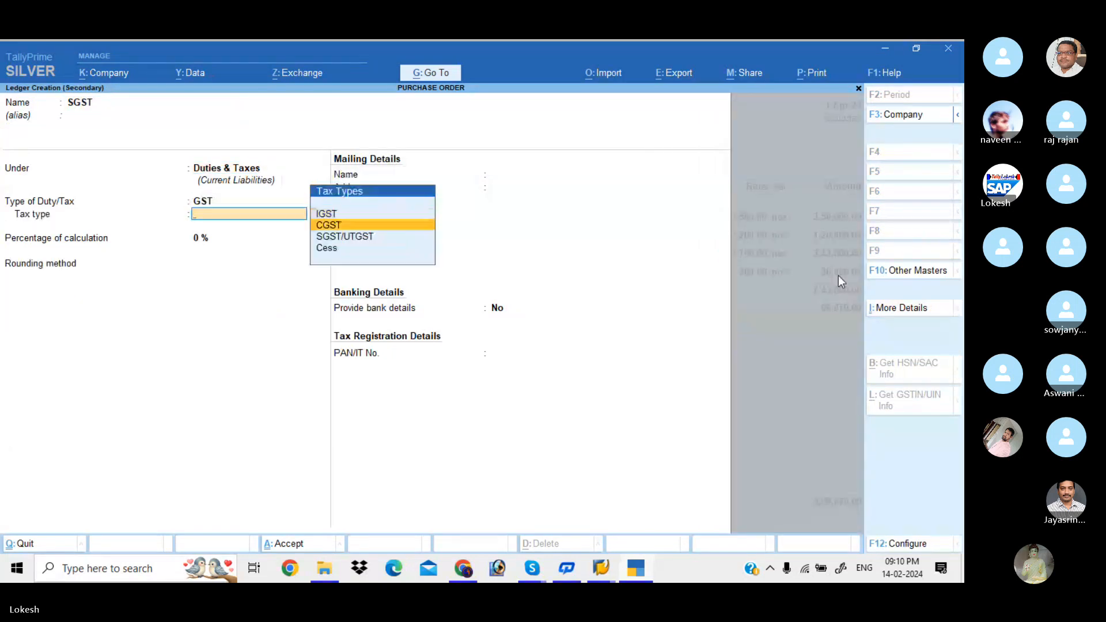
key(Down)
key(Return)
key(Return)
key(Return)
key(Return)
key(Return)
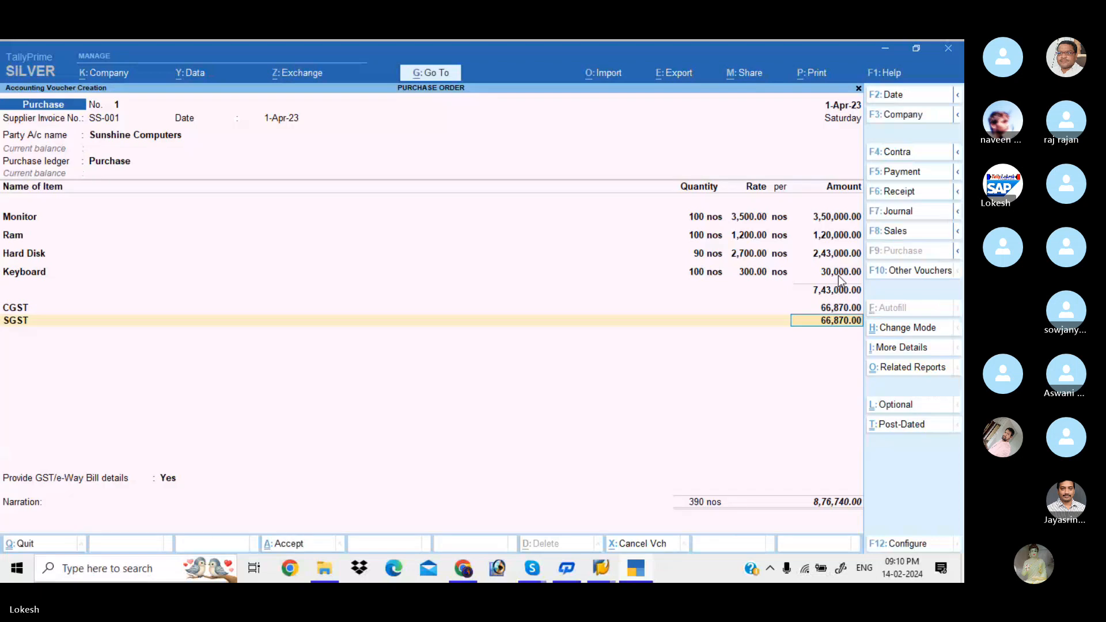
Set Provide GST/e-Way Bill details to No, leave the narration blank, and save the purchase voucher
key(Return)
key(Return)
key(n)
key(Return)
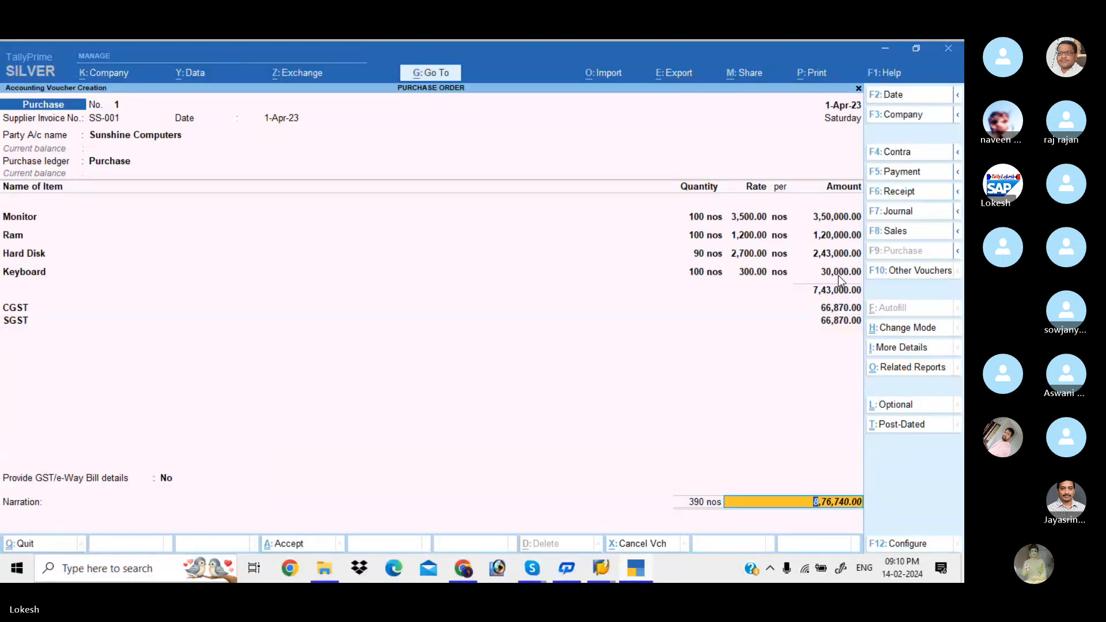
key(Return)
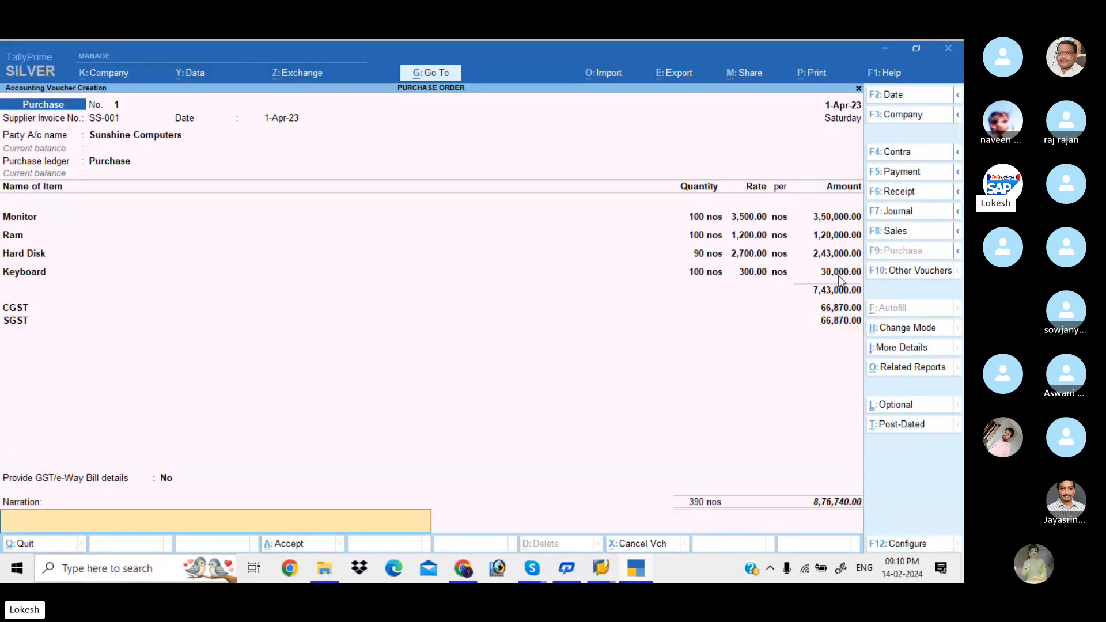
key(Return)
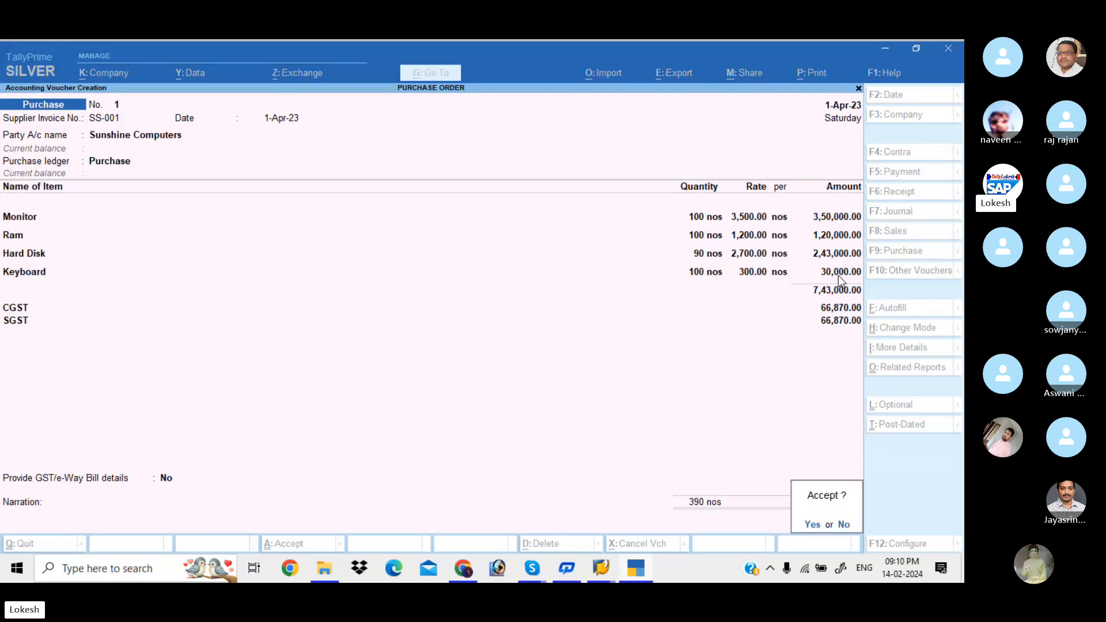
key(n)
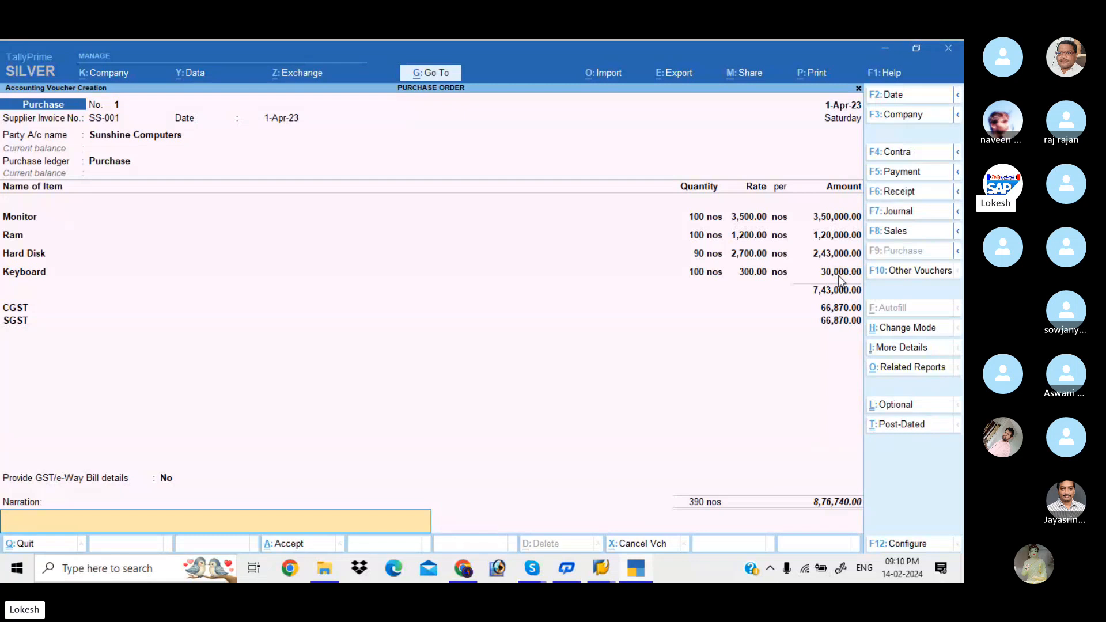
key(Return)
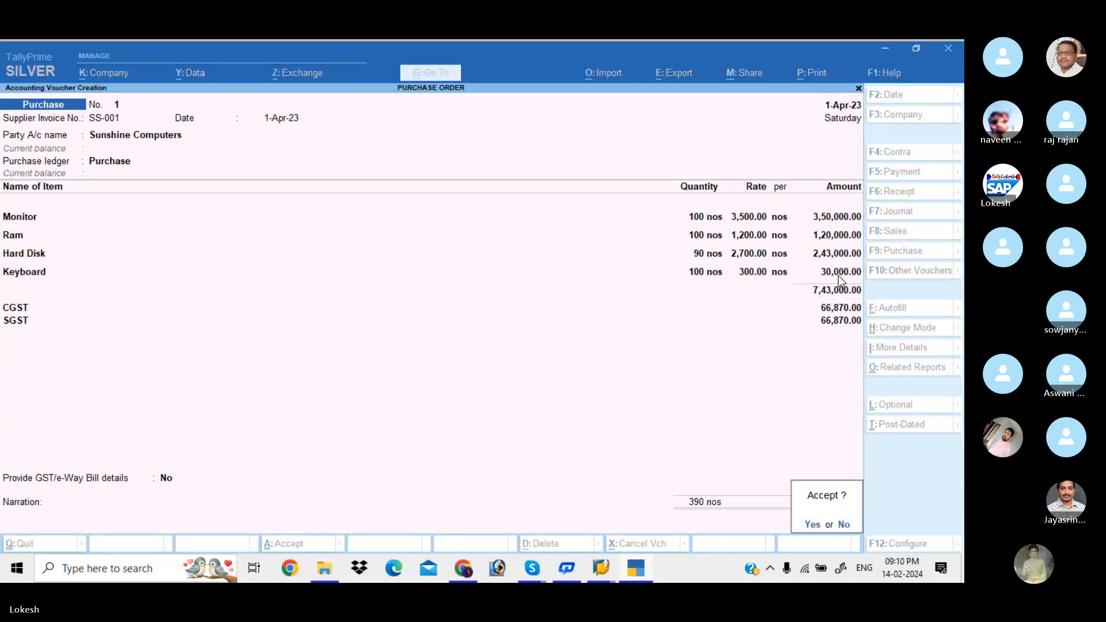
key(y)
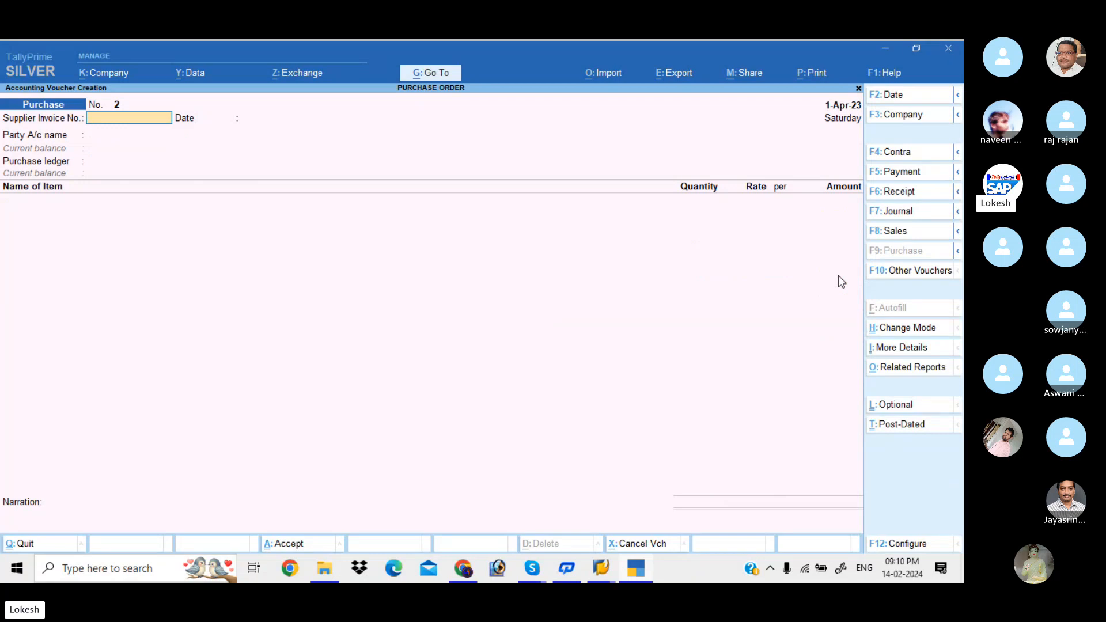
Switch to a Debit Note voucher and choose Sunshine Computers as the party account
click(934, 277)
key(Up)
key(Up)
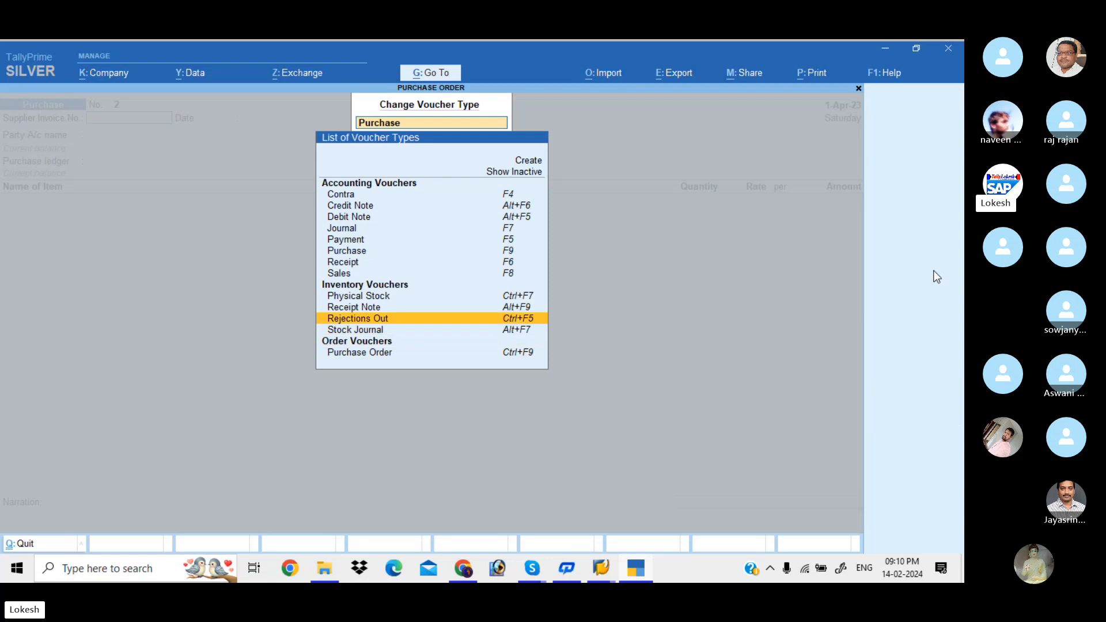
key(Up)
key(Up)
key(Up)
key(Up)
key(Up)
key(Up)
key(Up)
key(Up)
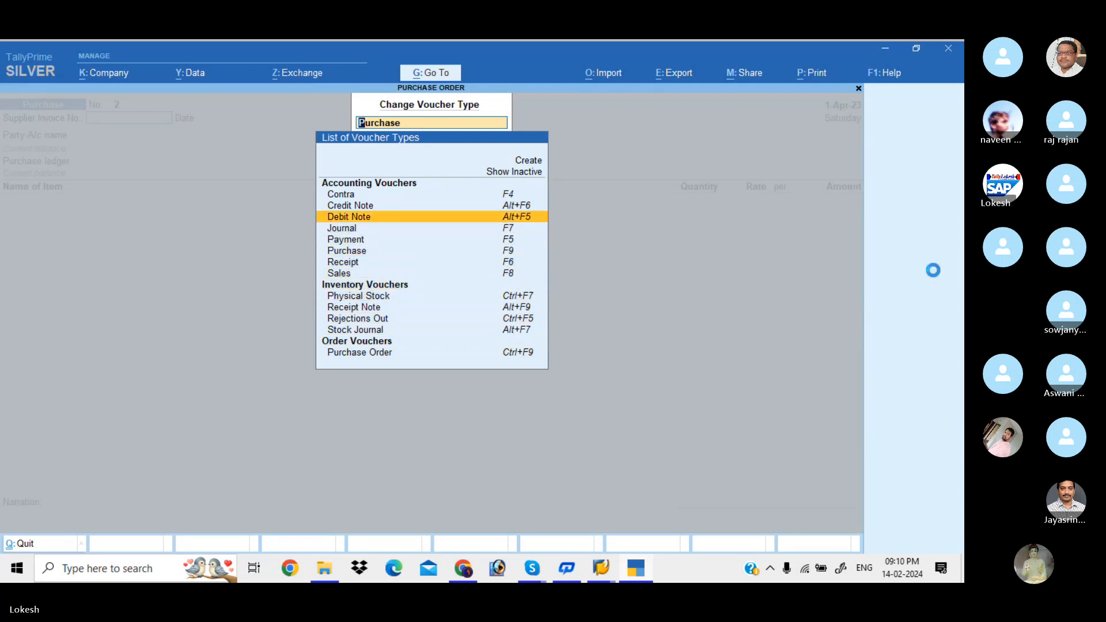
key(Return)
key(Down)
key(Return)
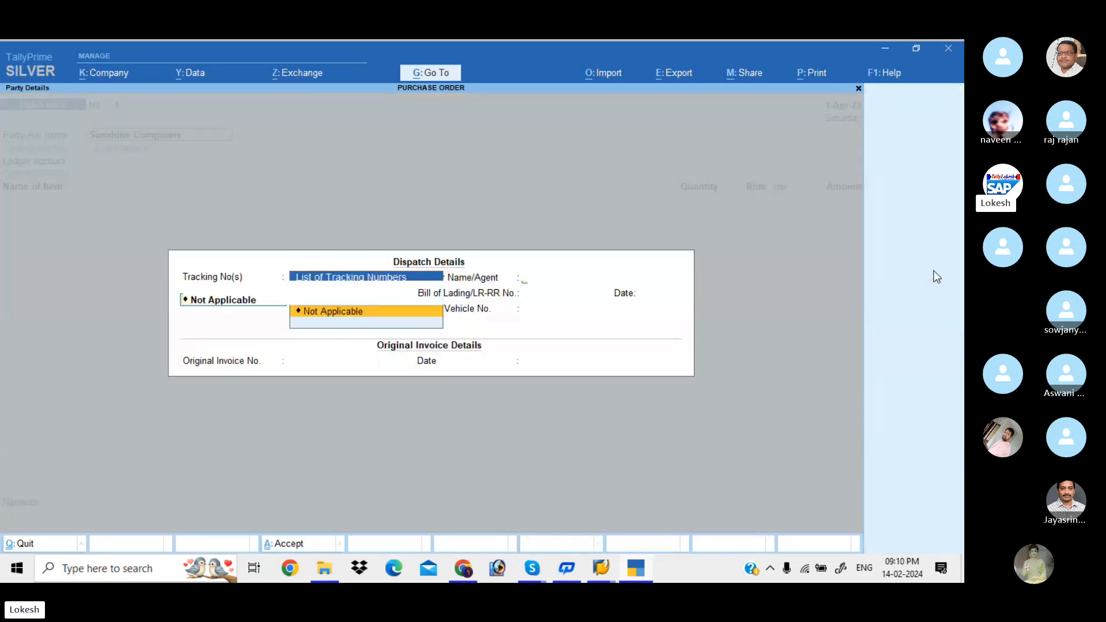
Leave the debit note's tracking number as Not Applicable, accept the dispatch and party details, and use Purchase as the ledger account
key(Return)
key(ctrl+a)
key(Return)
key(Return)
key(Return)
key(Return)
key(Return)
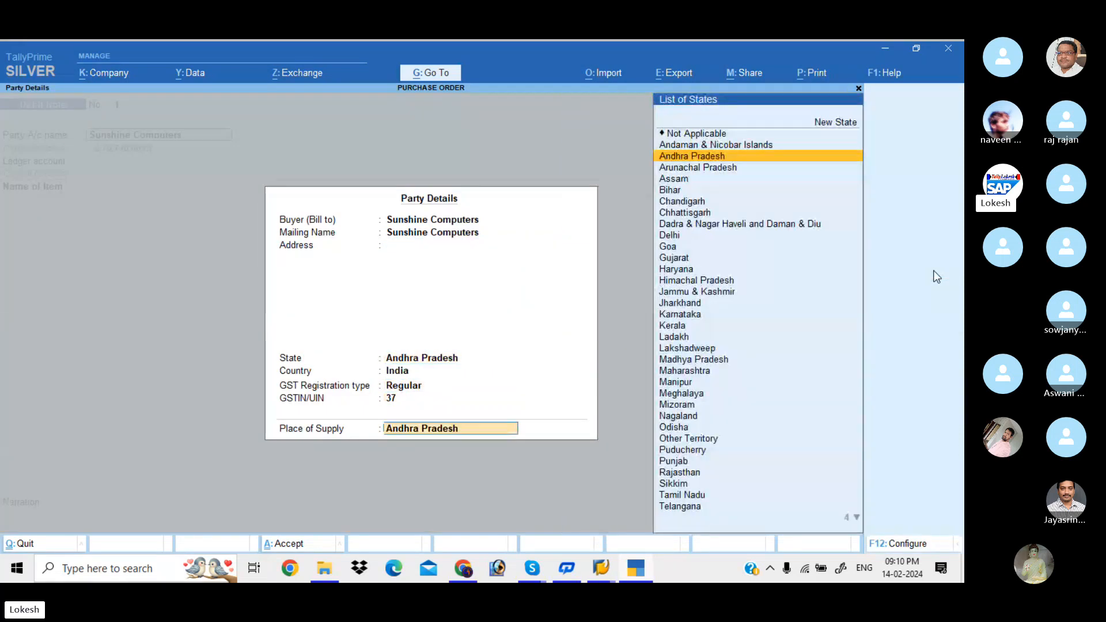
key(Return)
key(Return)
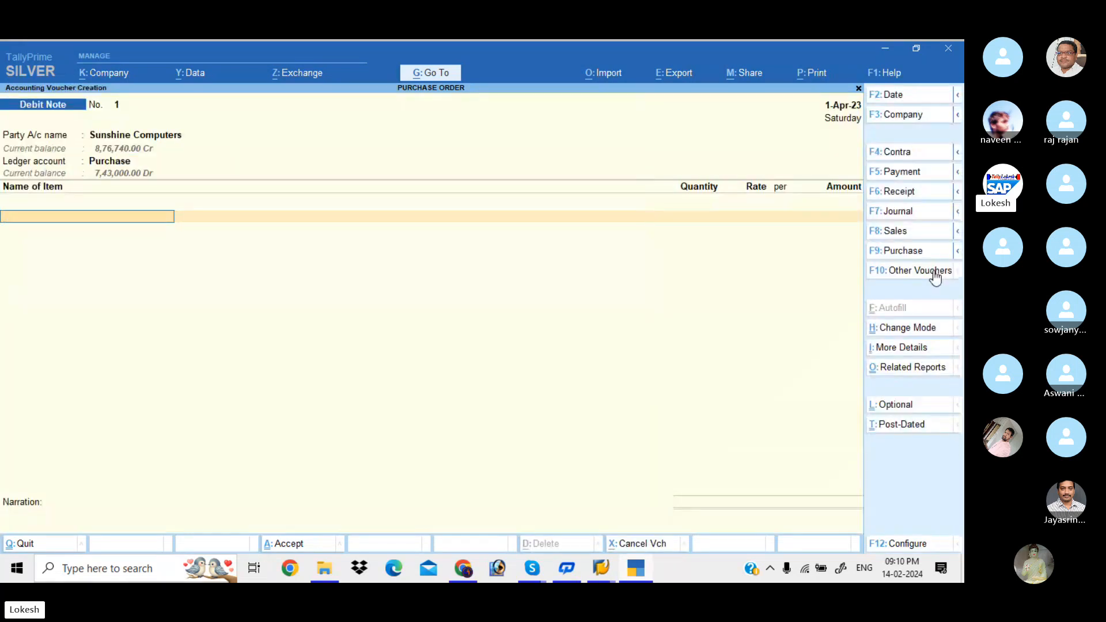
Add Keyboard to the debit note with tracking and order numbers Not Applicable, quantity 20 nos and rate 300
text(k)
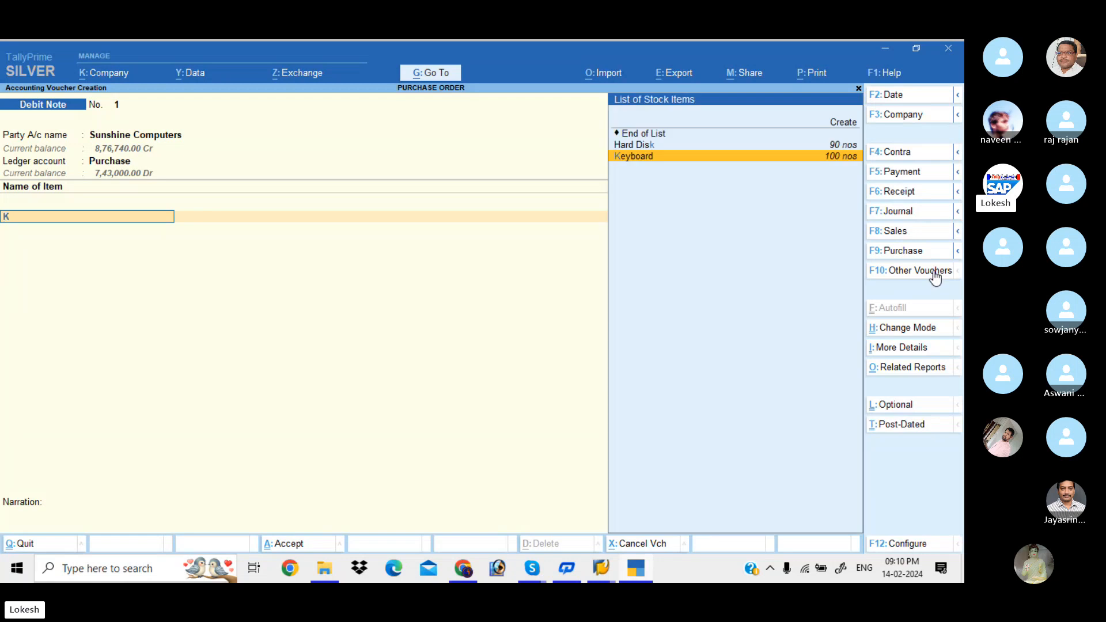
key(Return)
key(Return)
key(Return)
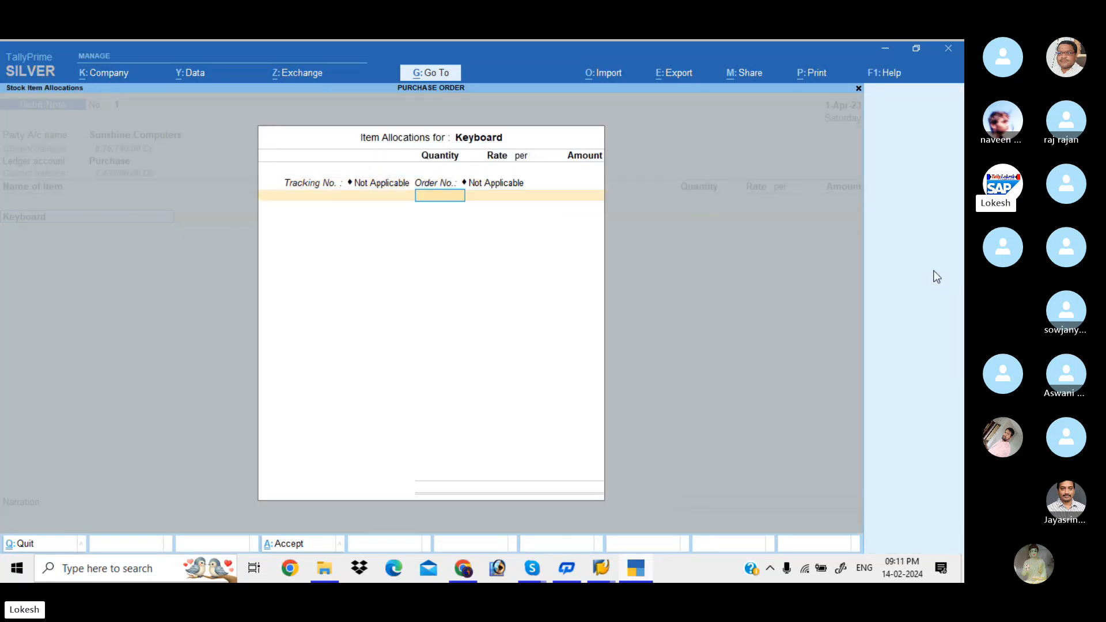
text(20)
key(Return)
text(300)
key(Return)
key(Return)
key(Return)
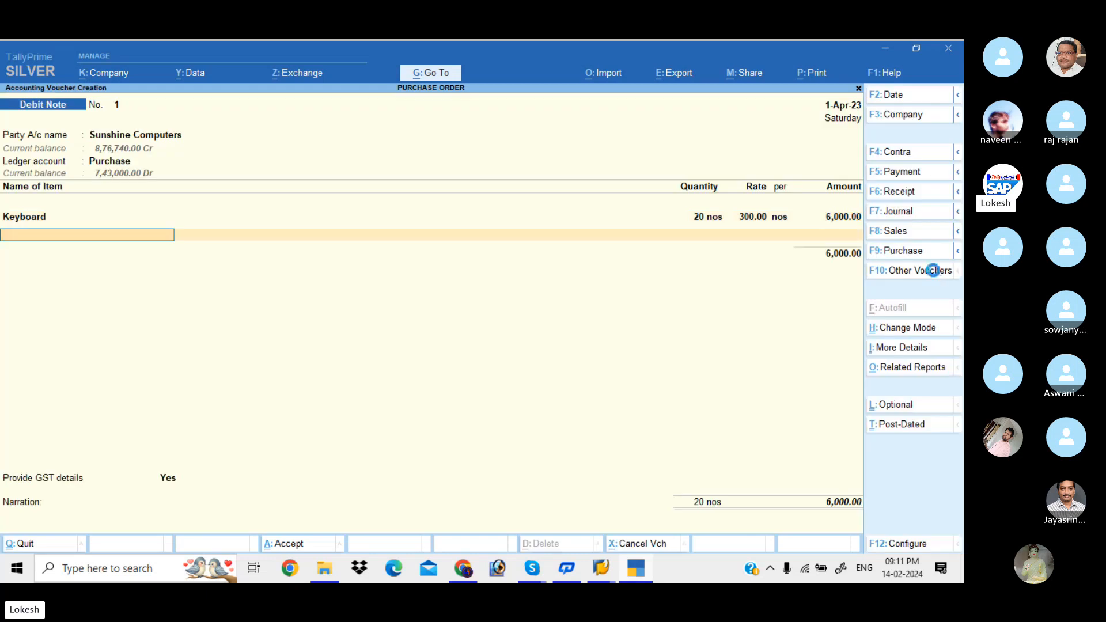
Add the CGST and SGST tax ledgers below the Keyboard line in the debit note
text(CG)
key(Return)
key(Return)
text(S)
key(Return)
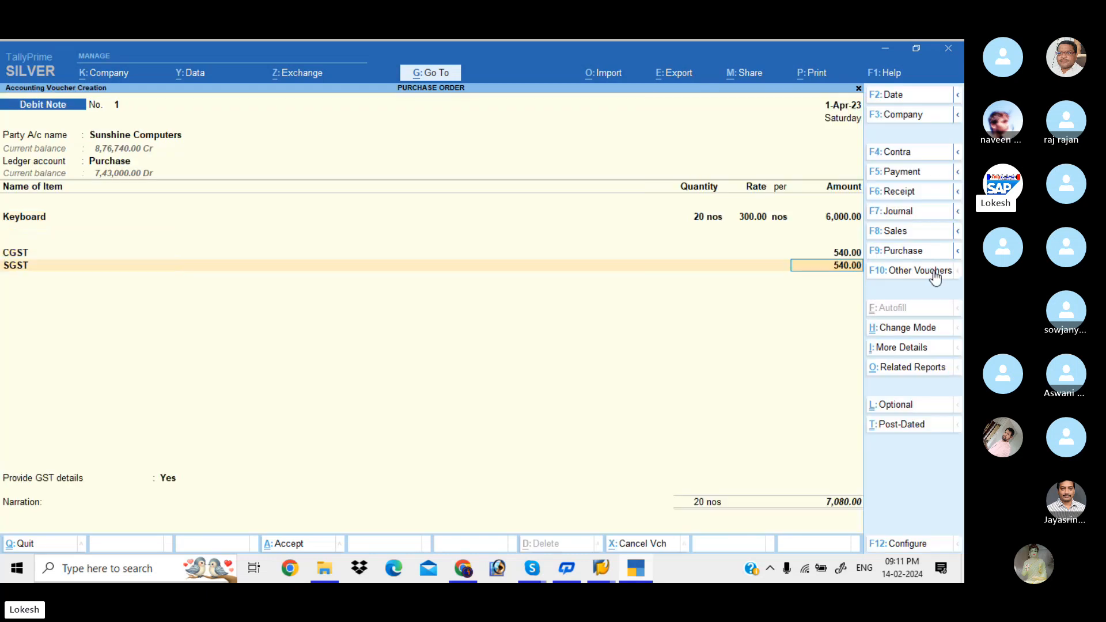
key(Return)
Set Provide GST details to No, leave the narration blank, and save the debit note
key(Return)
key(Down)
key(Return)
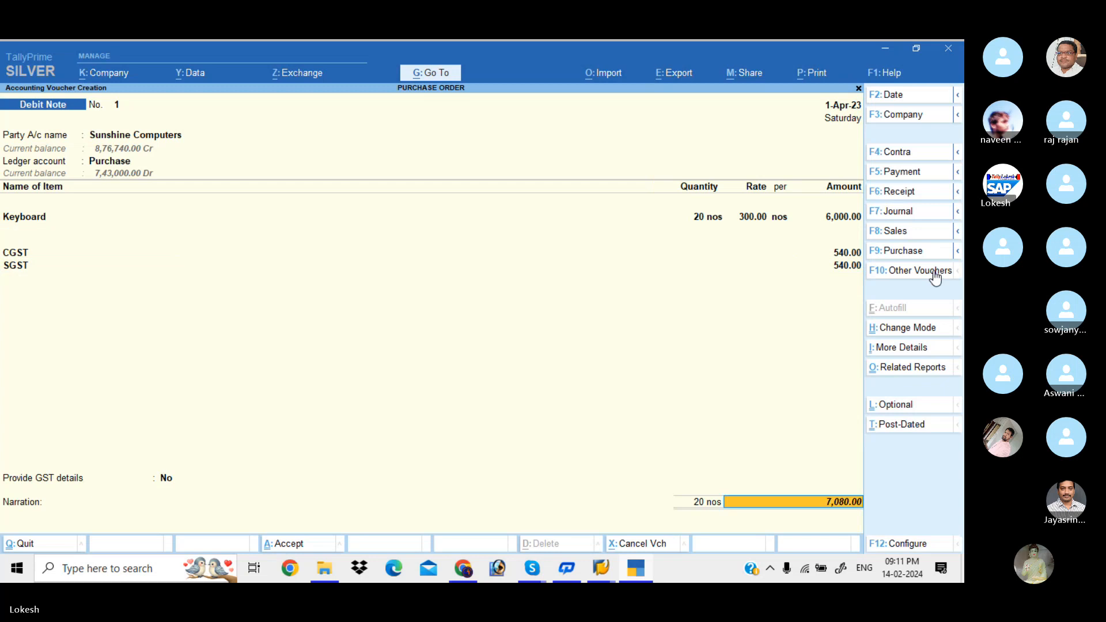
key(Return)
key(Return)
key(Return)
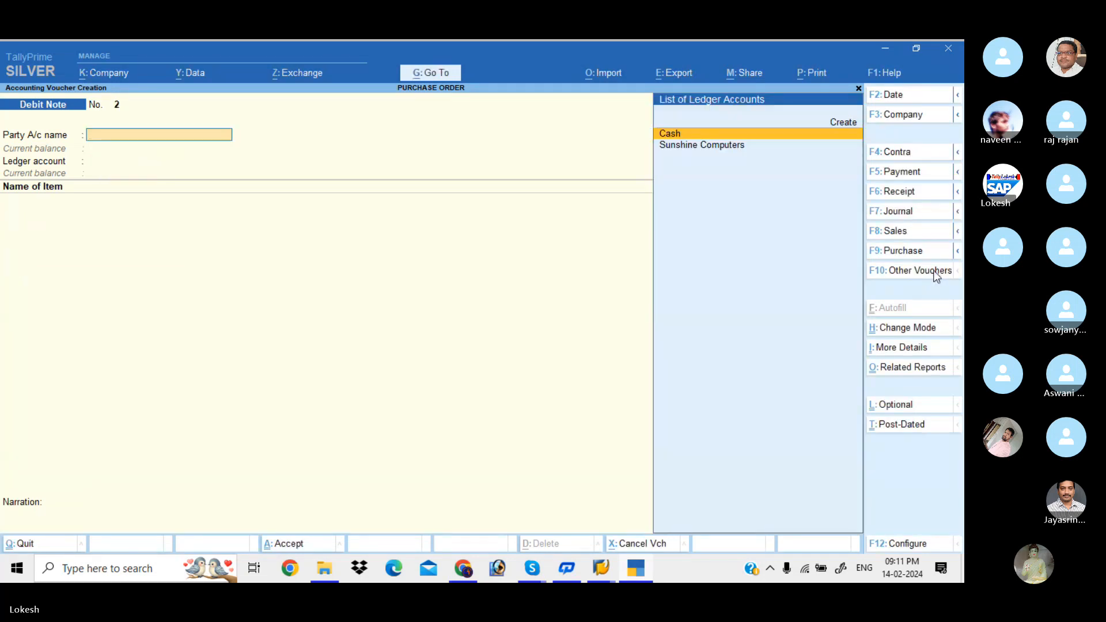
Leave voucher entry and review the recorded vouchers in the Day Book
key(Escape)
key(Return)
key(Down)
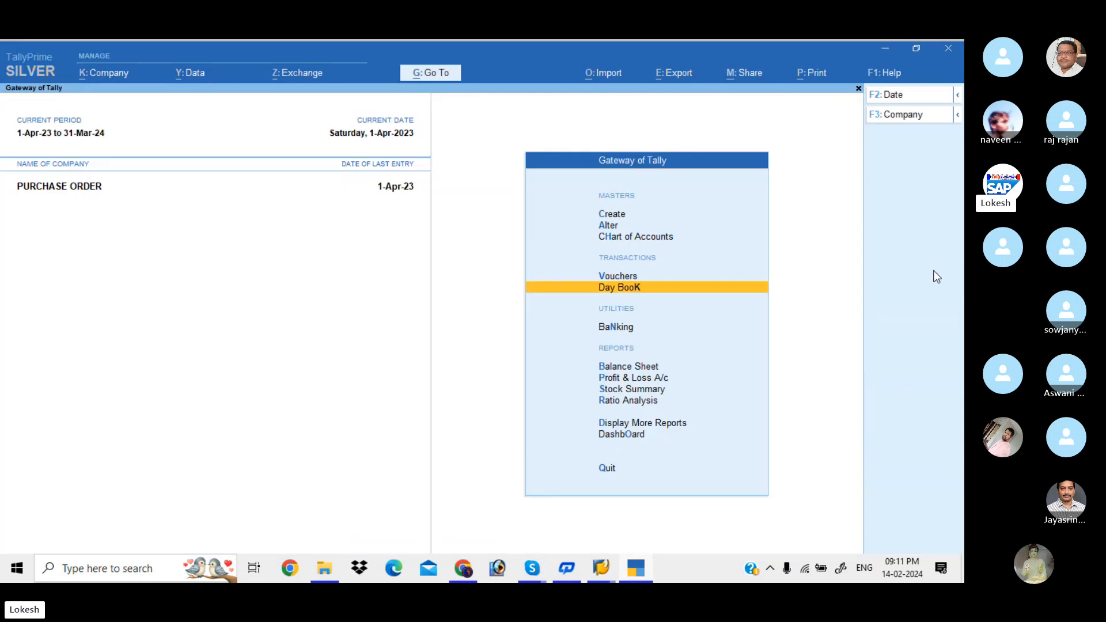
key(Return)
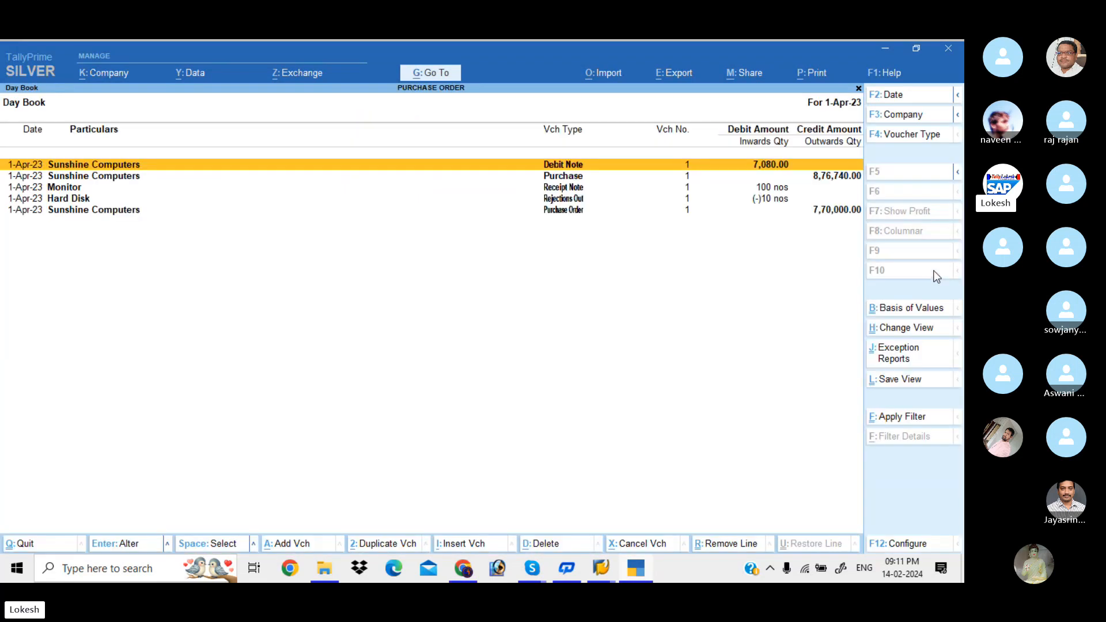
key(Escape)
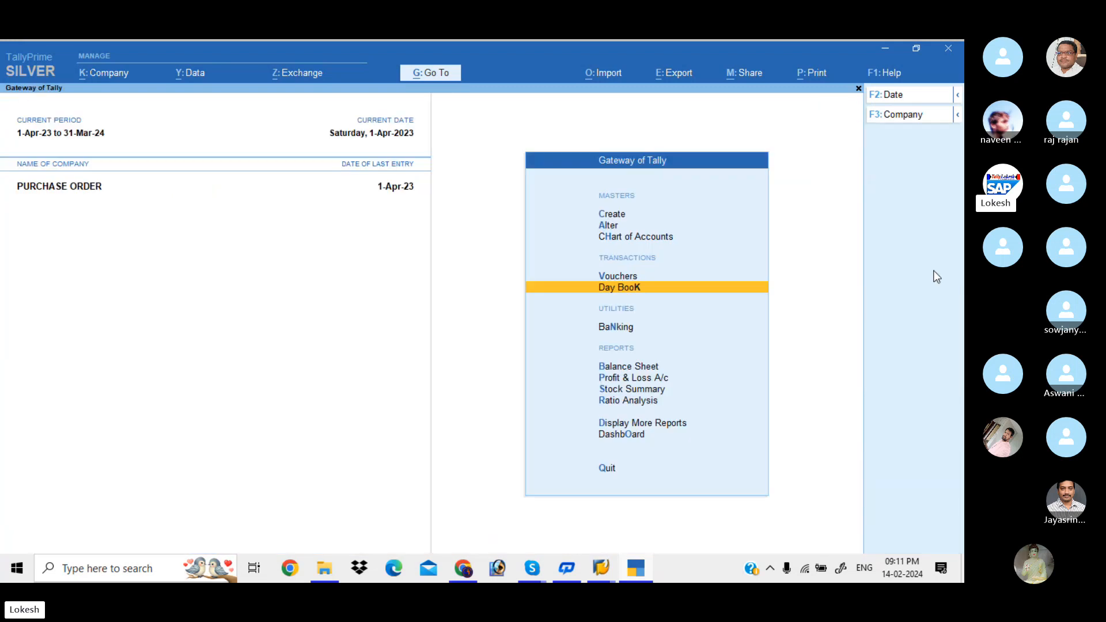
View the Stock Summary report and return to the Gateway of Tally
key(Down)
key(Down)
key(Down)
key(Down)
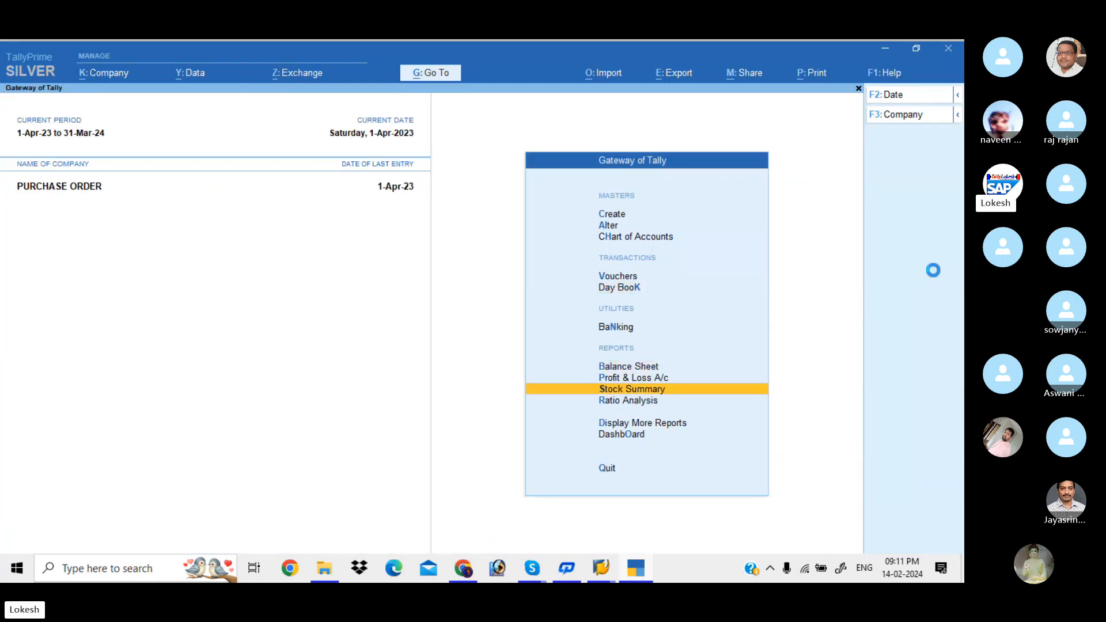
key(Return)
key(Escape)
Review the Profit & Loss A/c in its detailed view, then close the report
key(Down)
key(Up)
key(Up)
key(Return)
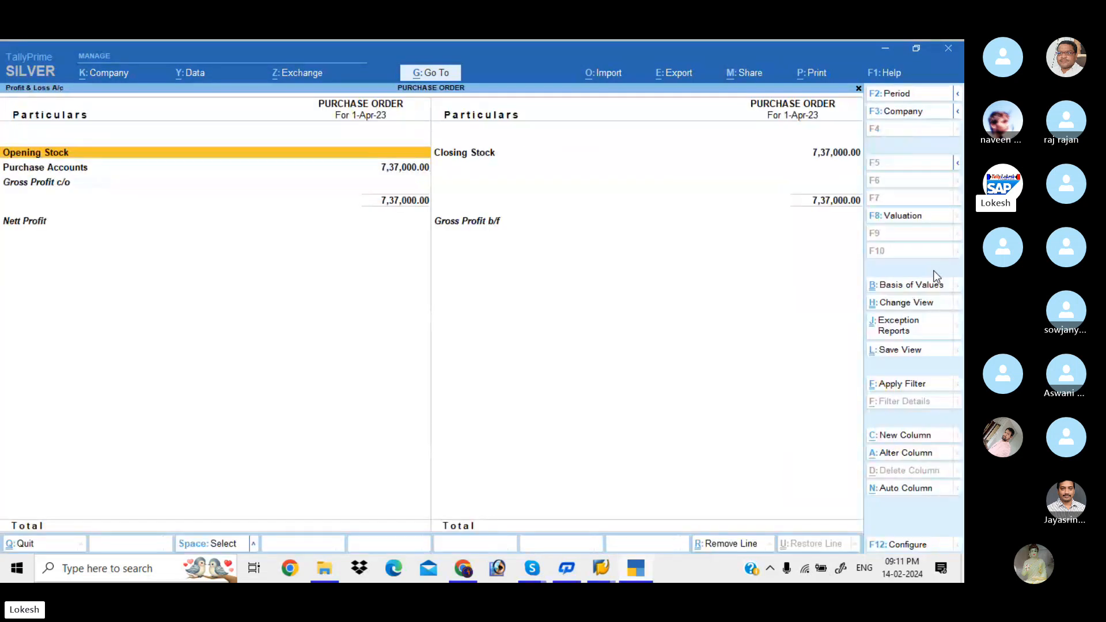
key(alt+F5)
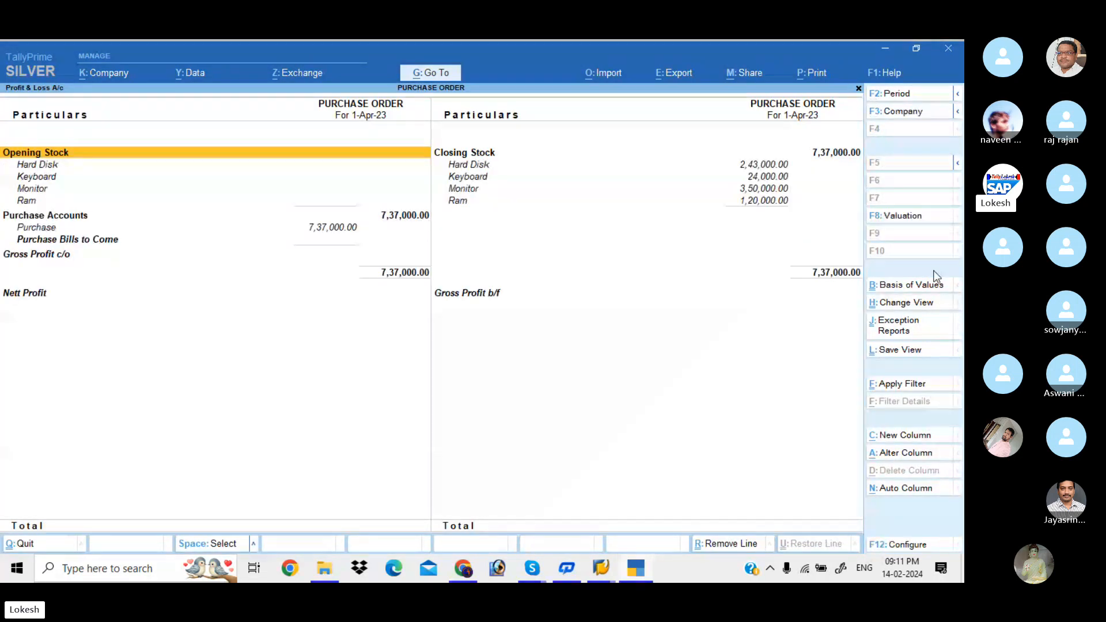
key(Escape)
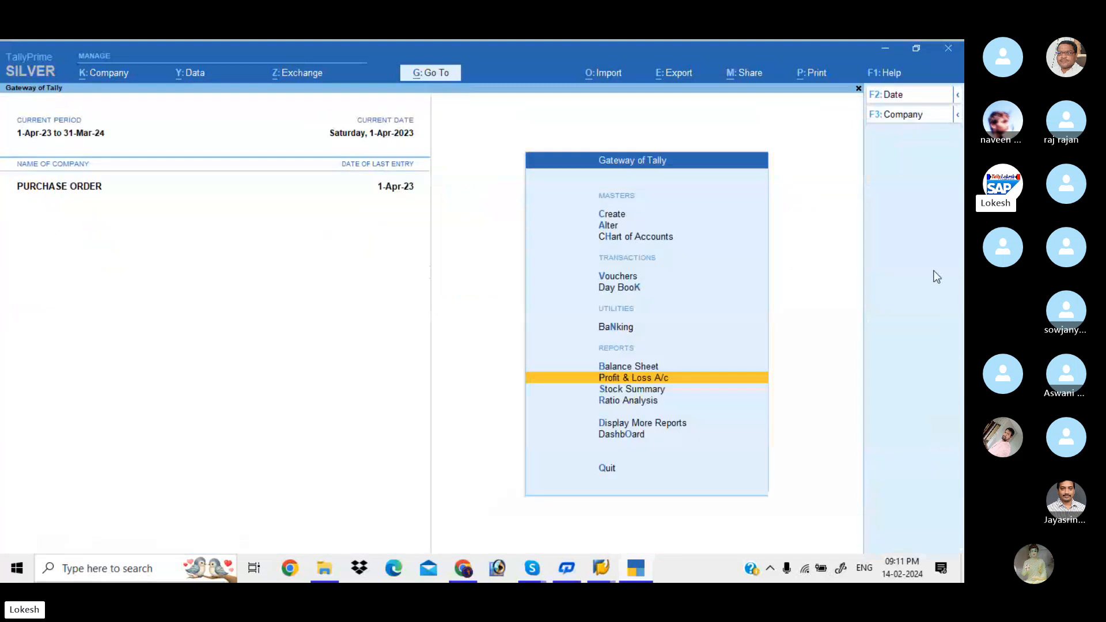
Review the liabilities and assets in the Balance Sheet and close it
key(Up)
key(Return)
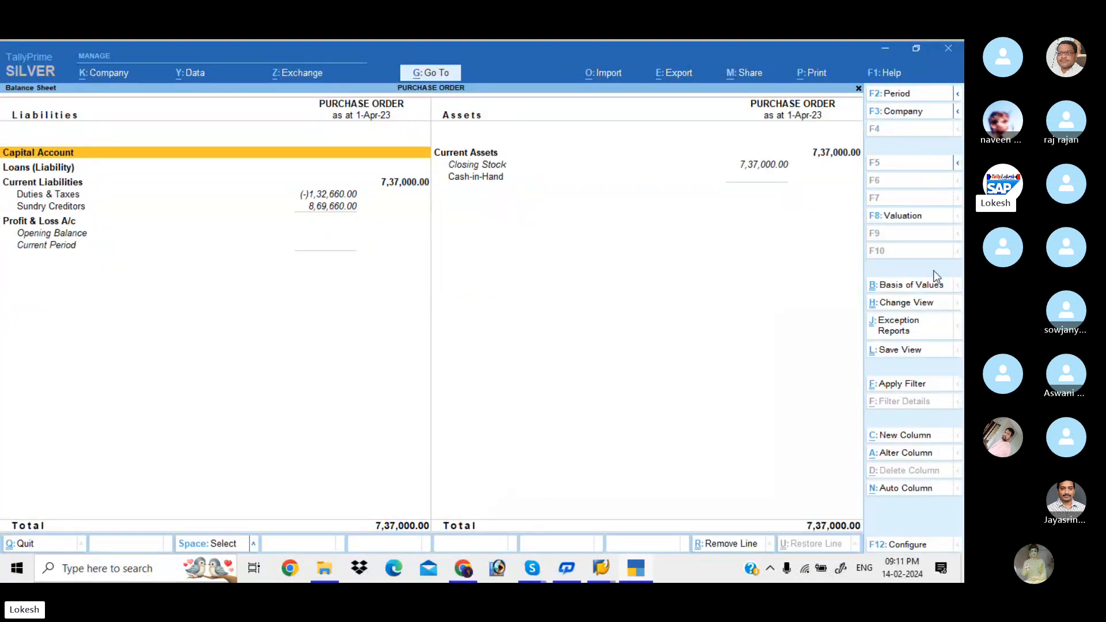
key(Escape)
Examine the closing quantities, rates and values of the stock items in the Stock Summary
key(Down)
key(Down)
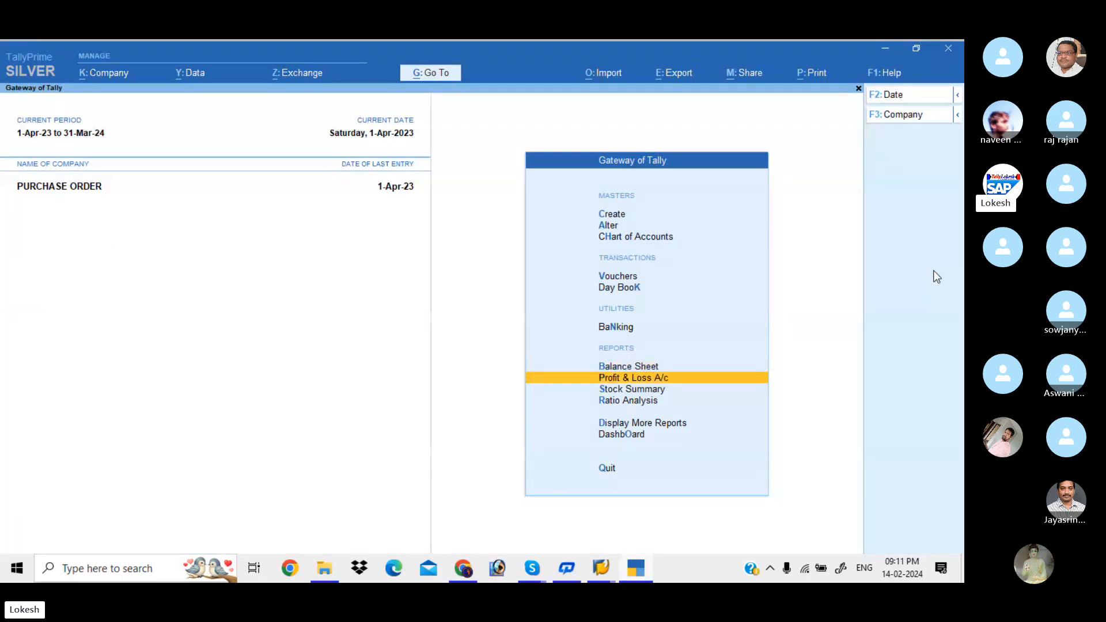
key(Return)
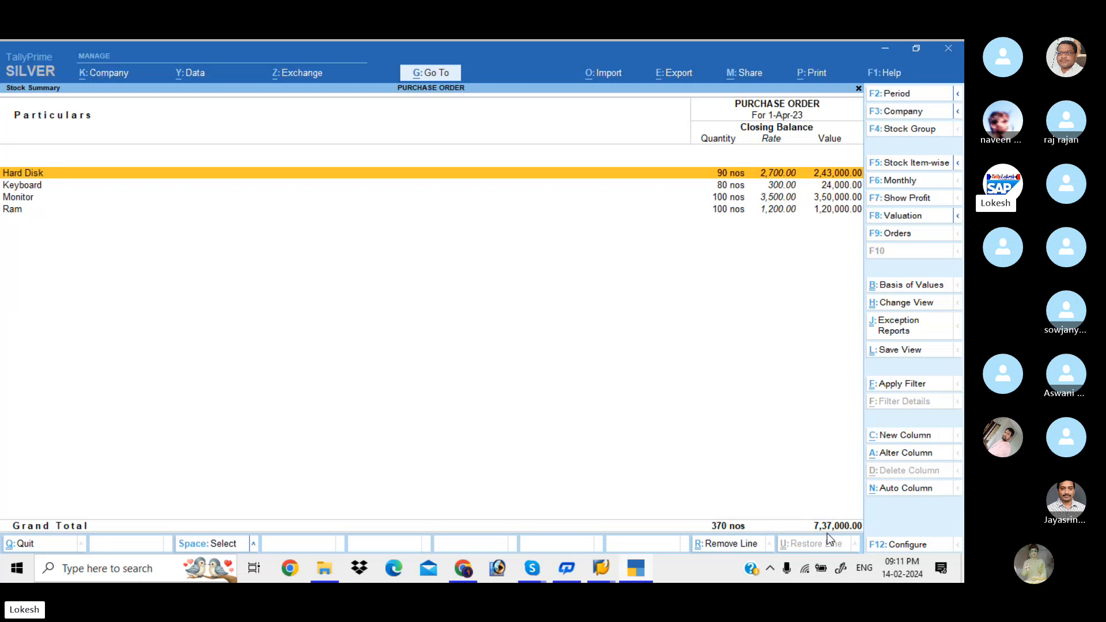
key(Escape)
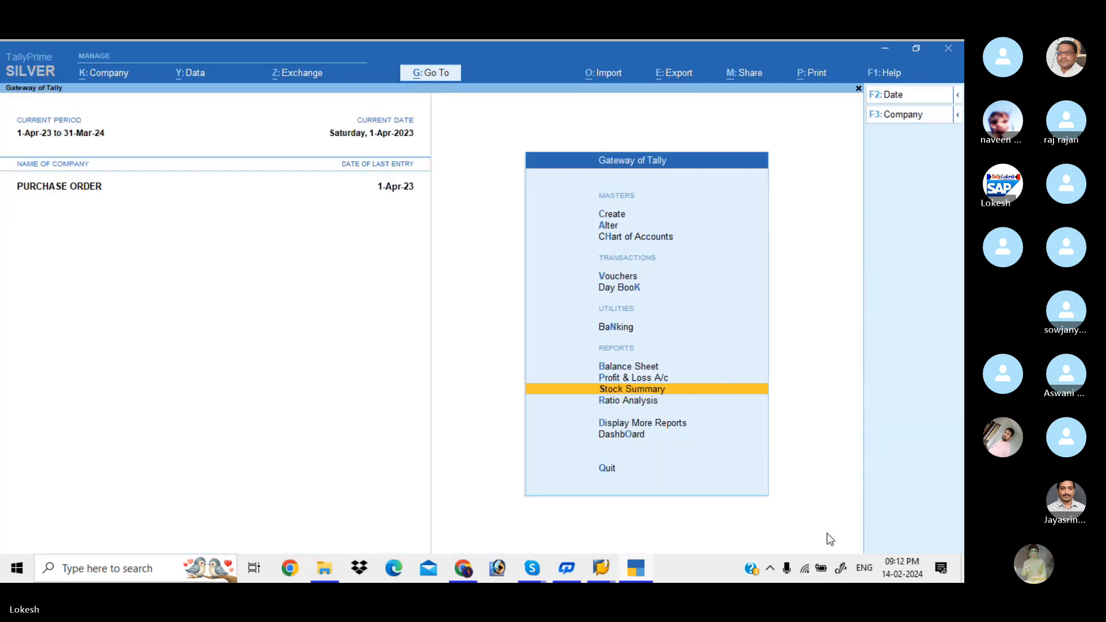
Review the Dashboard tiles down to Inventory Details and return to the Gateway of Tally
key(Down)
key(Down)
key(Down)
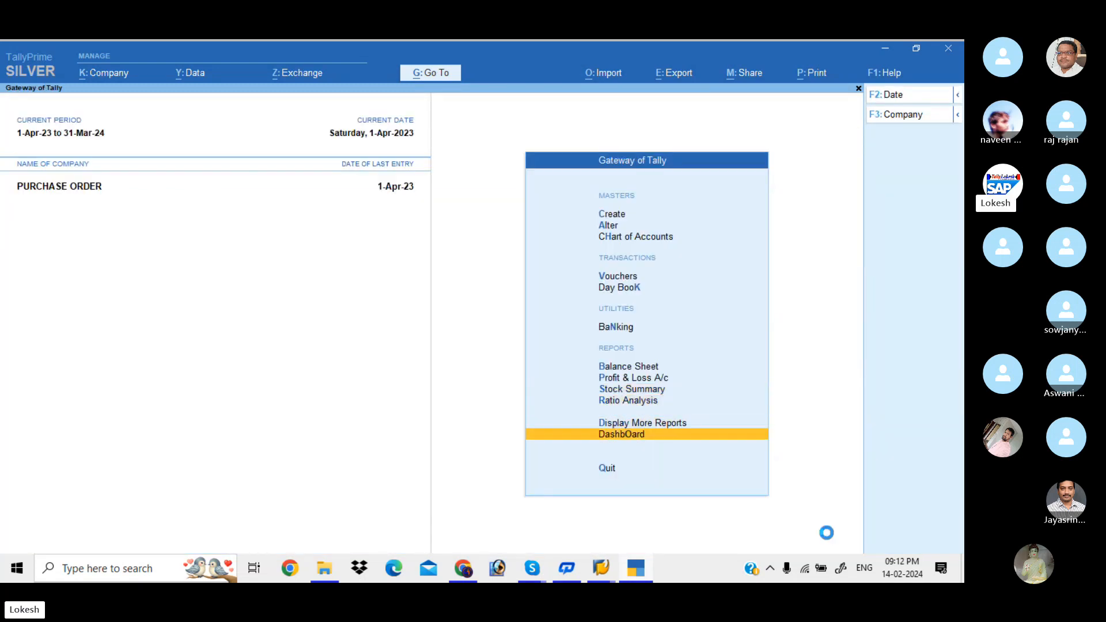
key(Return)
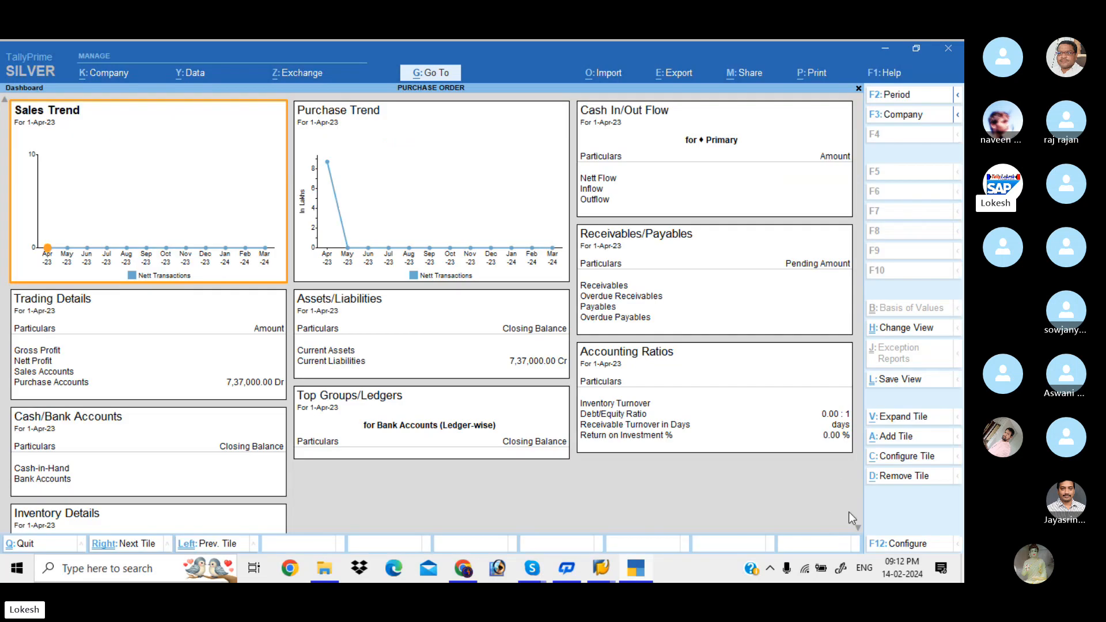
click(857, 528)
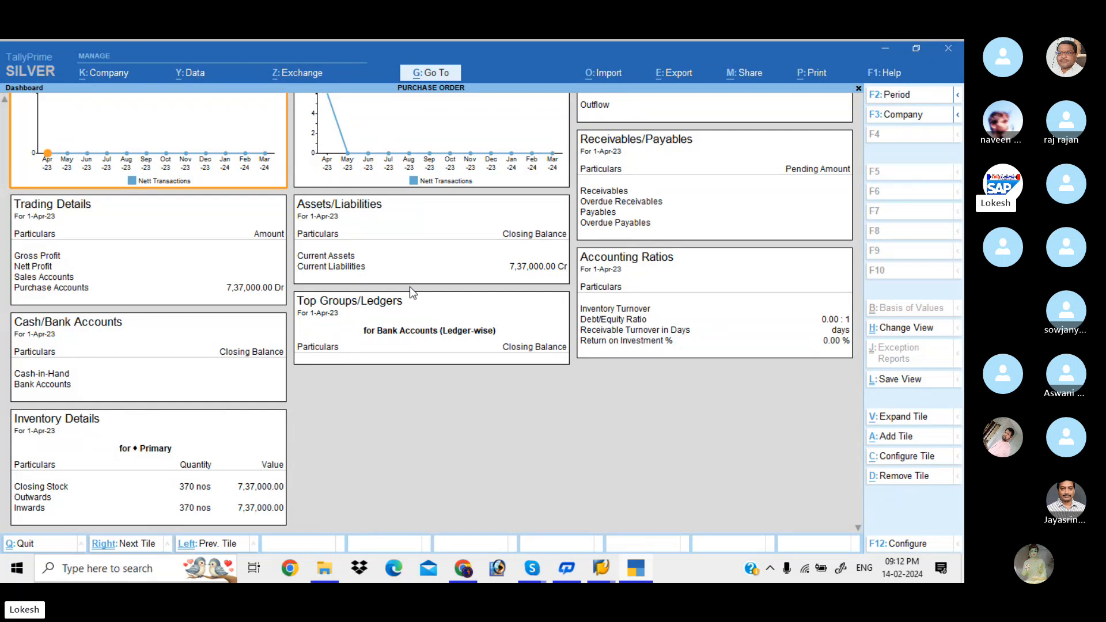
key(Escape)
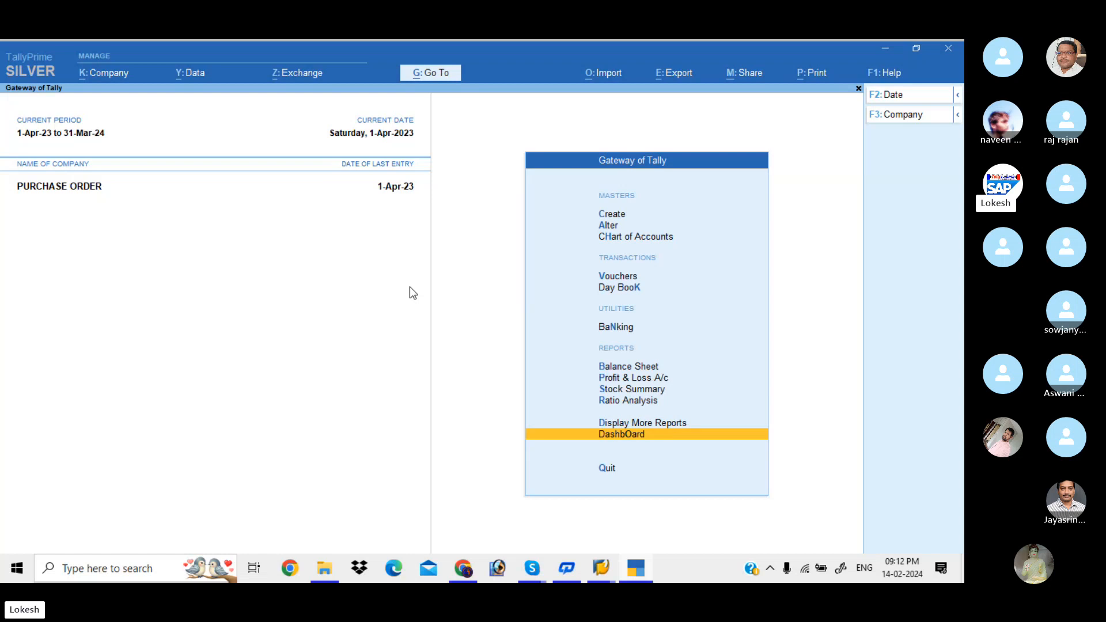
Open voucher entry and list all other voucher types, including the inactive ones
key(Up)
key(Up)
key(Up)
key(Up)
key(Up)
key(Up)
key(Up)
key(Up)
key(Up)
key(Down)
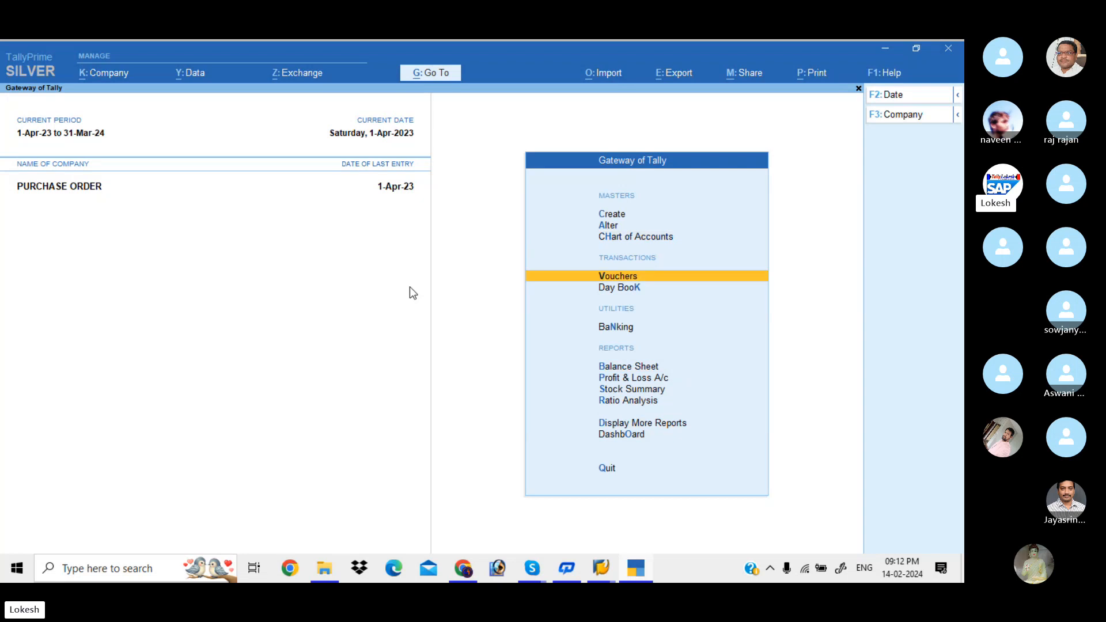
key(Return)
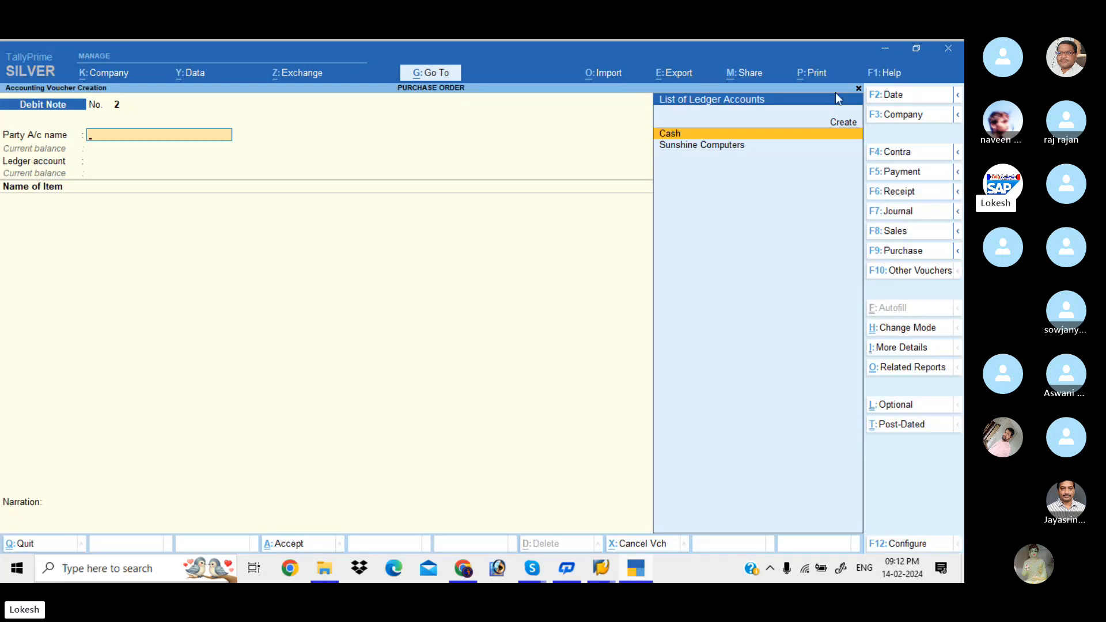
click(922, 275)
key(Up)
key(Up)
key(Up)
key(Up)
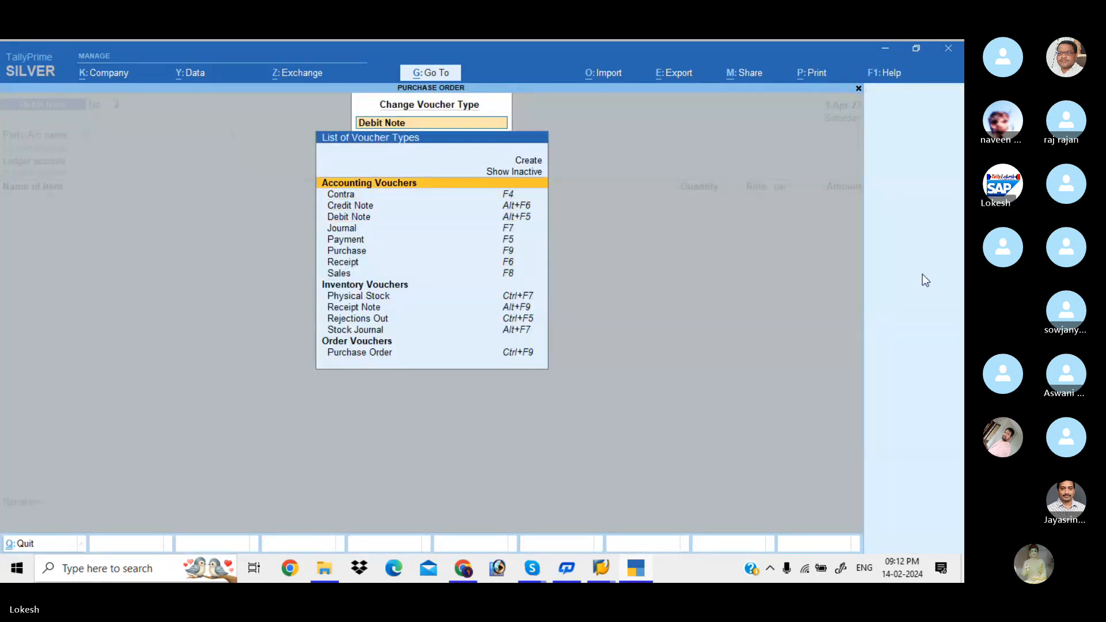
key(Return)
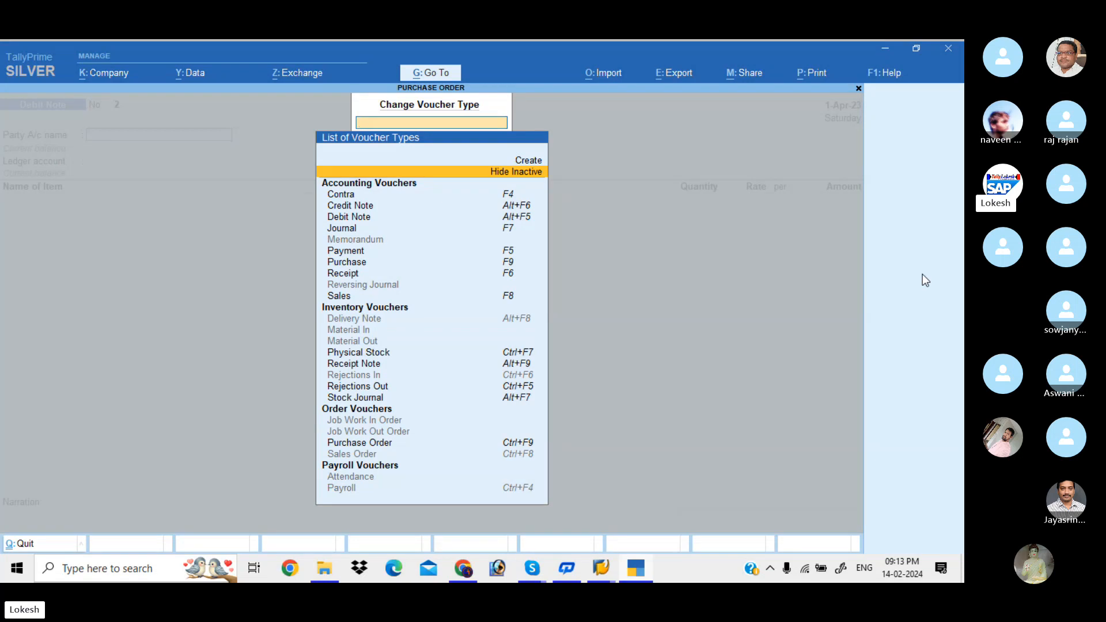
Examine the active and inactive accounting, inventory and order voucher types, and quit voucher entry back to the Gateway of Tally
key(Down)
key(Down)
key(Down)
key(Down)
key(Down)
key(Down)
key(Down)
key(Down)
key(Down)
key(Down)
key(Down)
key(Down)
key(Down)
key(Down)
key(Down)
key(Down)
key(Down)
key(Down)
key(Down)
key(Down)
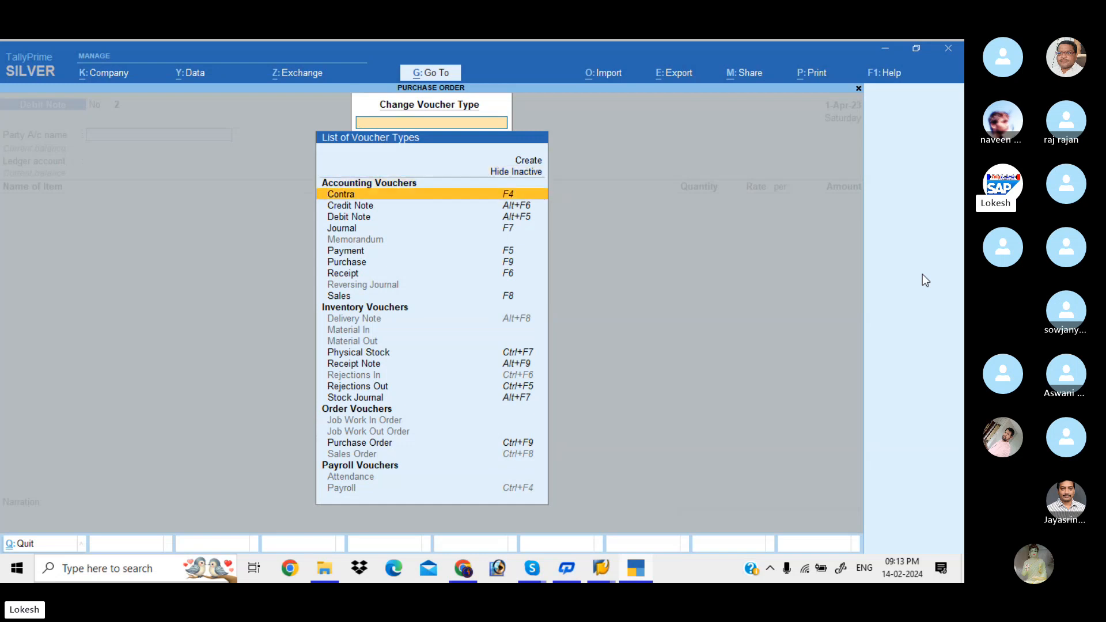
key(Down)
key(Down)
key(Up)
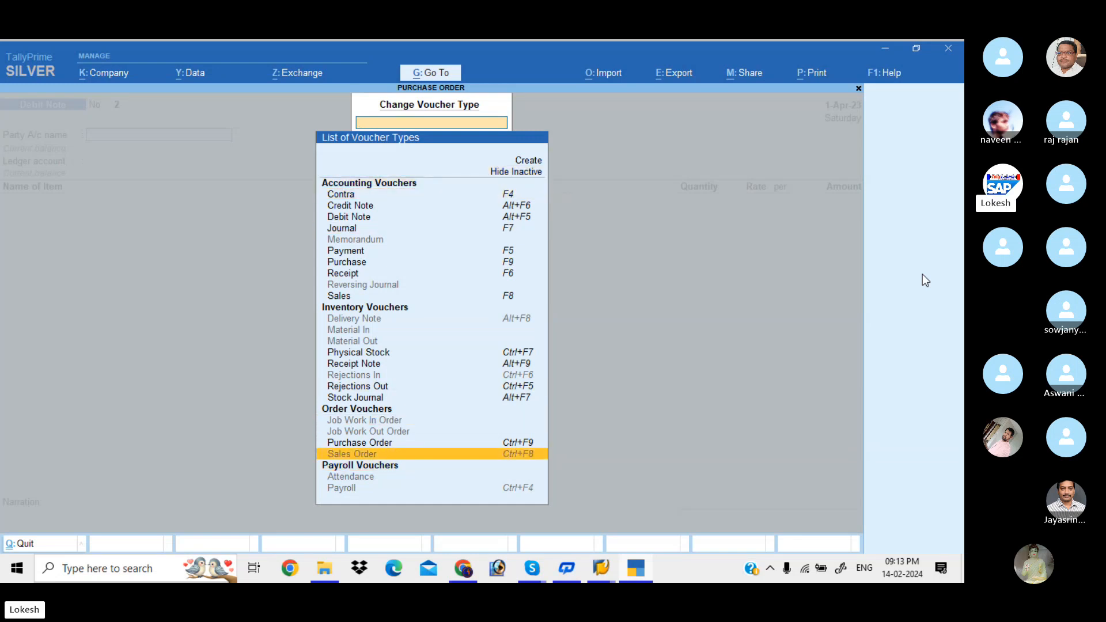
key(Up)
key(Up)
key(Up)
key(Up)
key(Up)
key(Up)
key(Up)
key(Up)
key(Up)
key(Up)
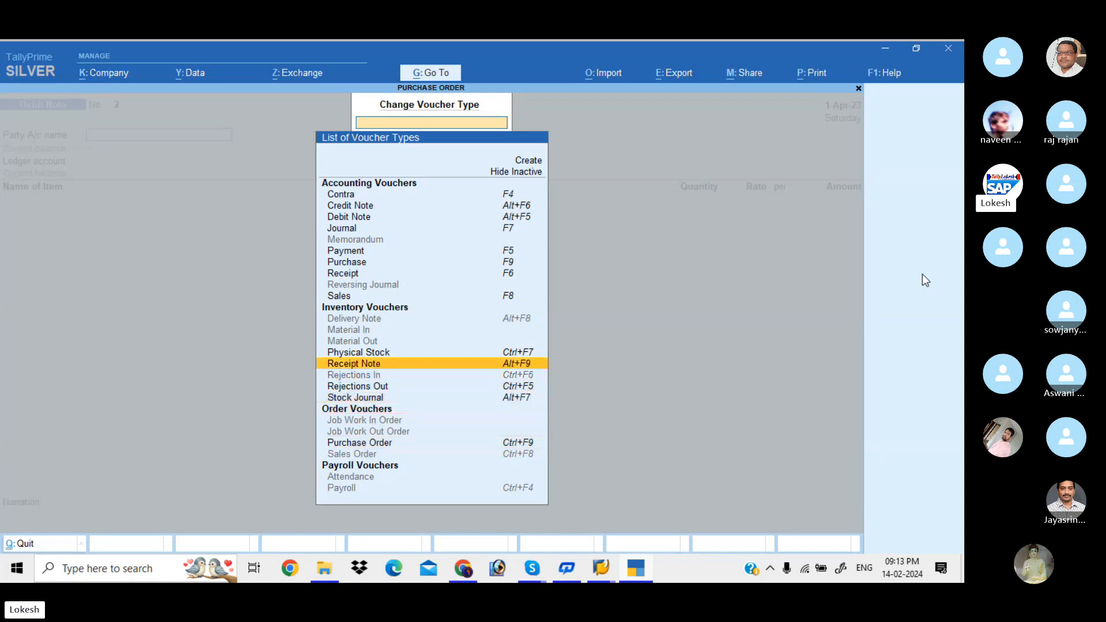
key(Up)
key(Up)
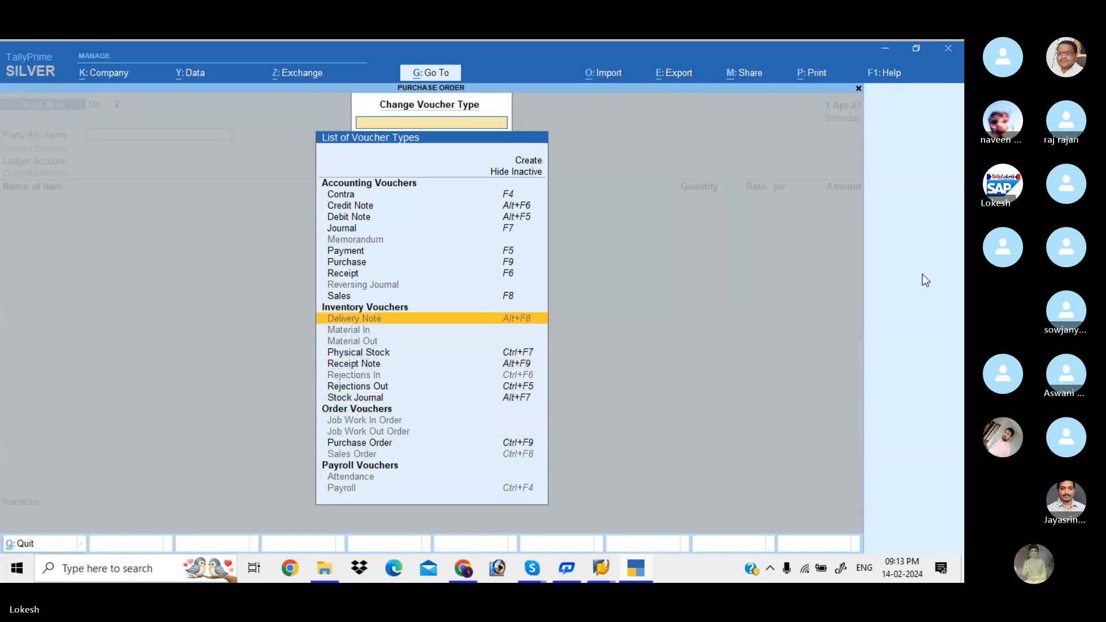
key(Down)
key(Down)
key(Down)
key(Down)
key(Down)
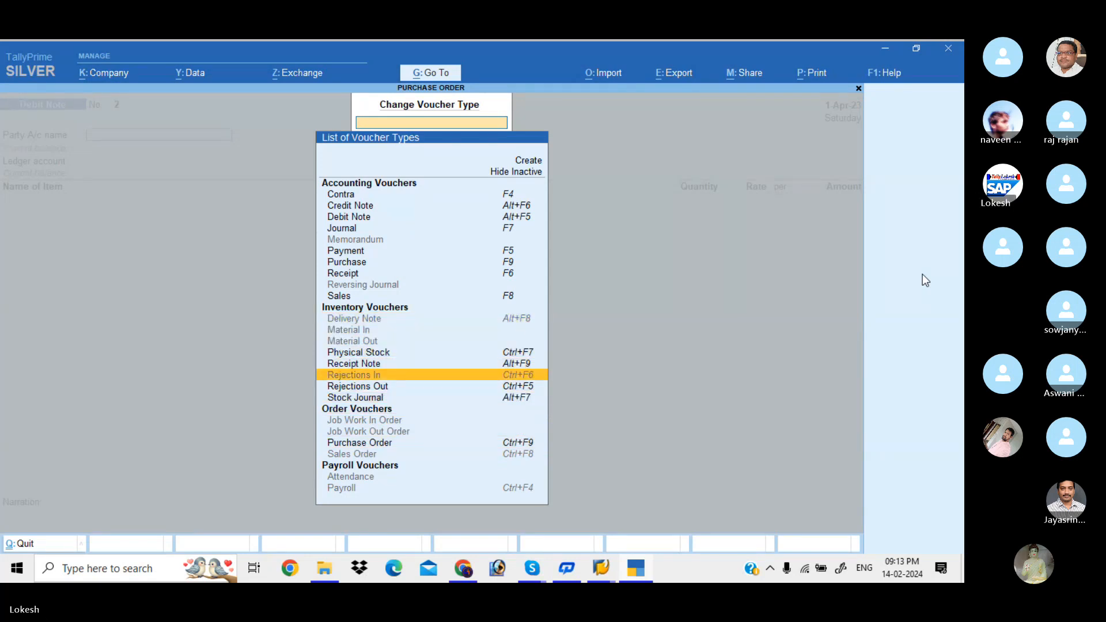
key(Up)
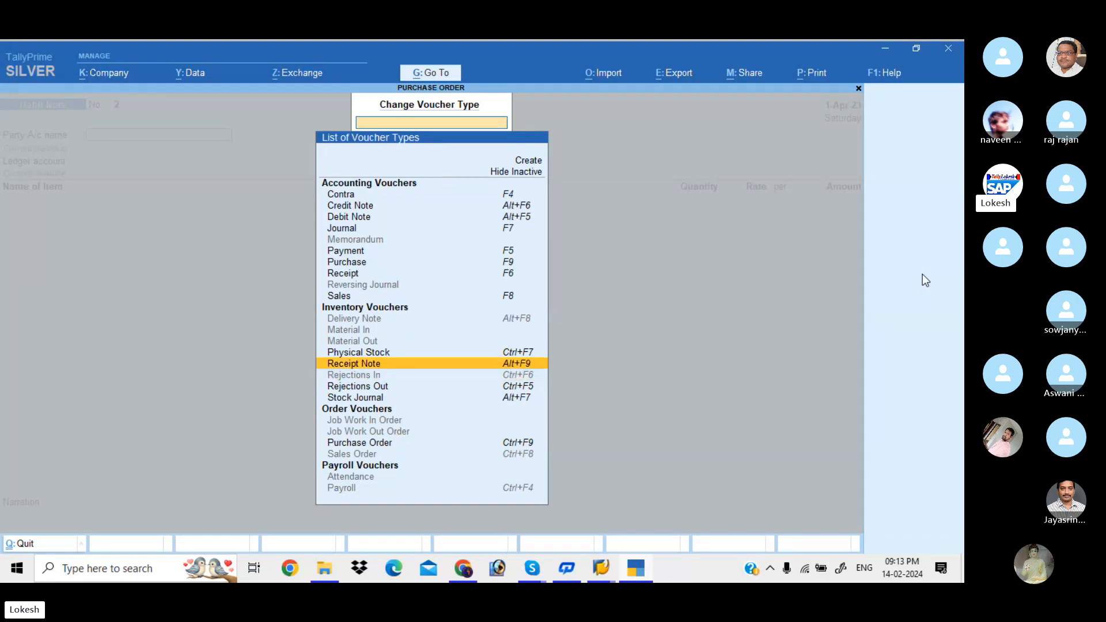
key(Up)
key(Up)
key(Up)
key(Up)
key(Up)
key(Up)
key(Down)
key(Down)
key(Down)
key(Down)
key(Down)
key(Down)
key(Down)
key(Down)
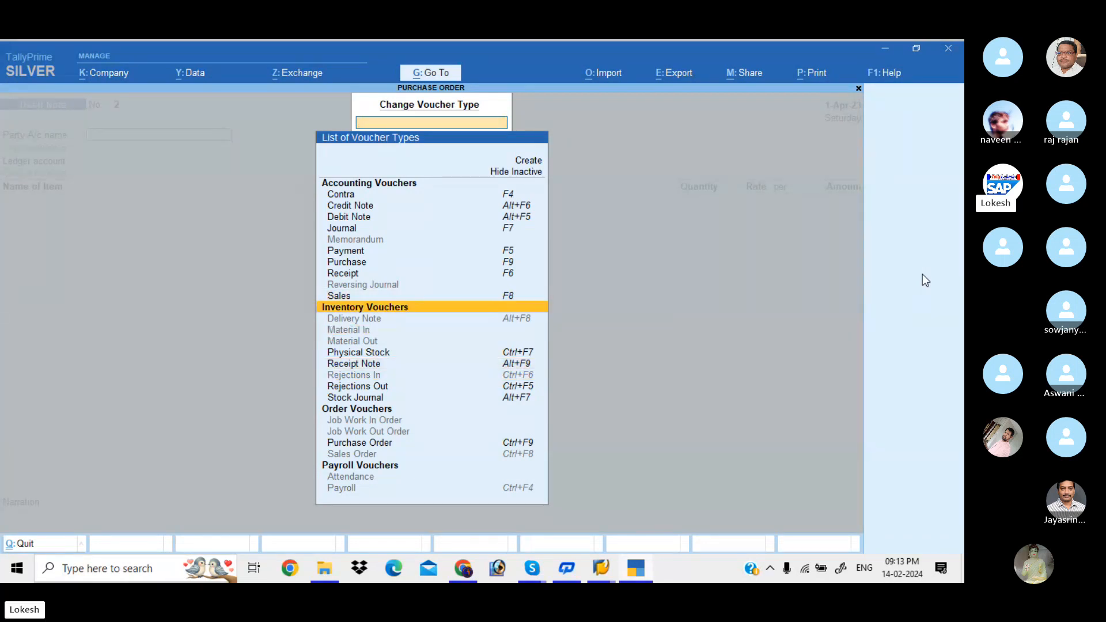
key(Up)
key(Up)
key(Up)
key(Up)
key(Up)
key(Up)
key(Up)
key(Up)
key(Up)
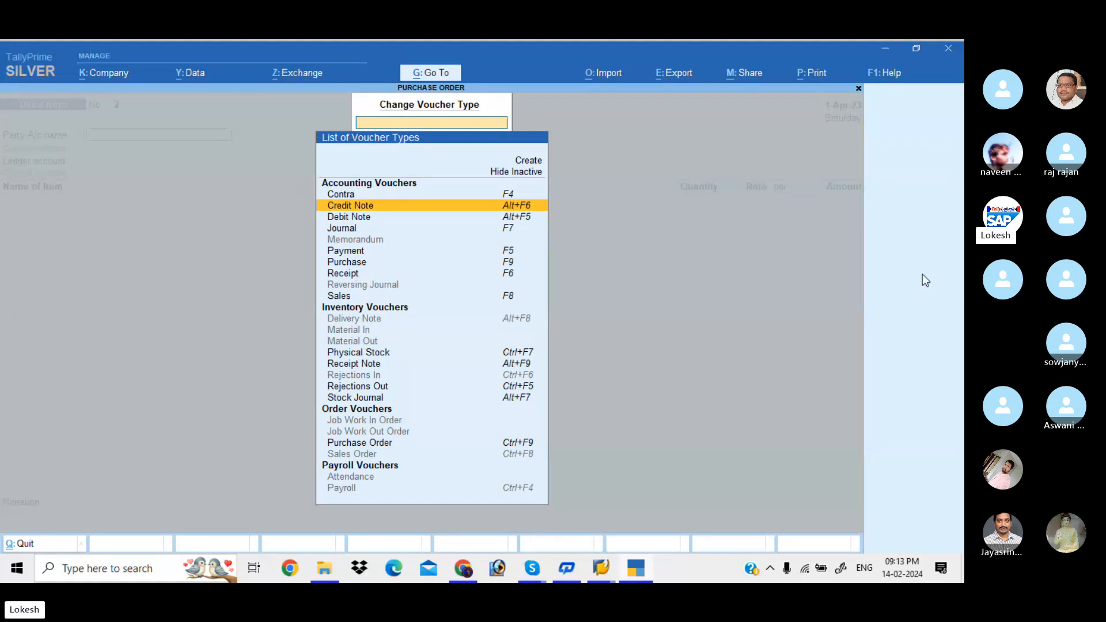
key(Escape)
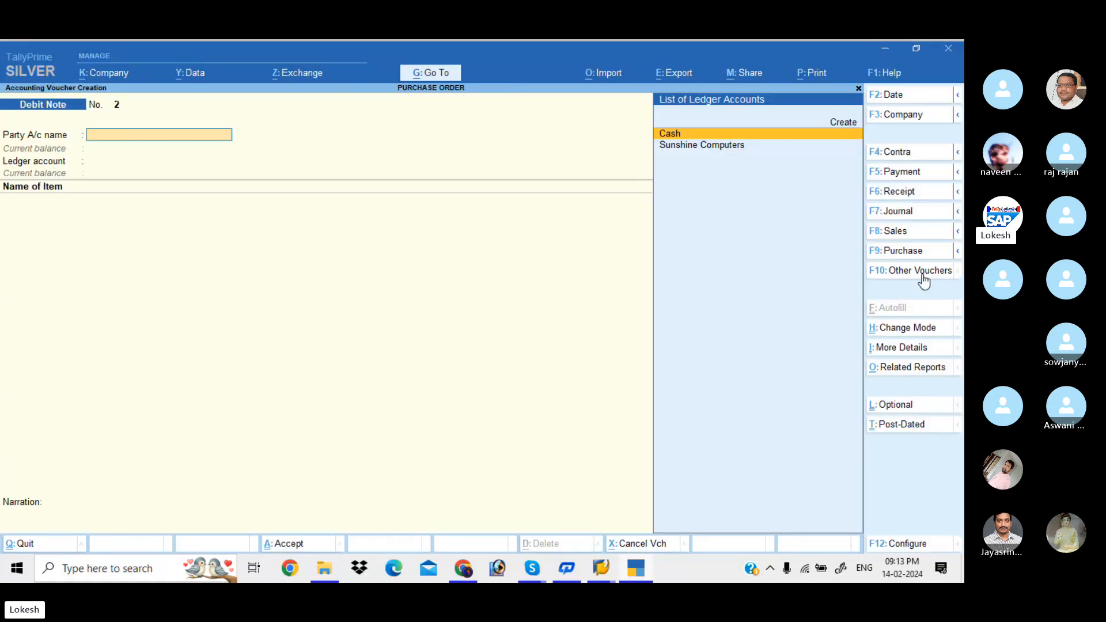
key(Escape)
key(y)
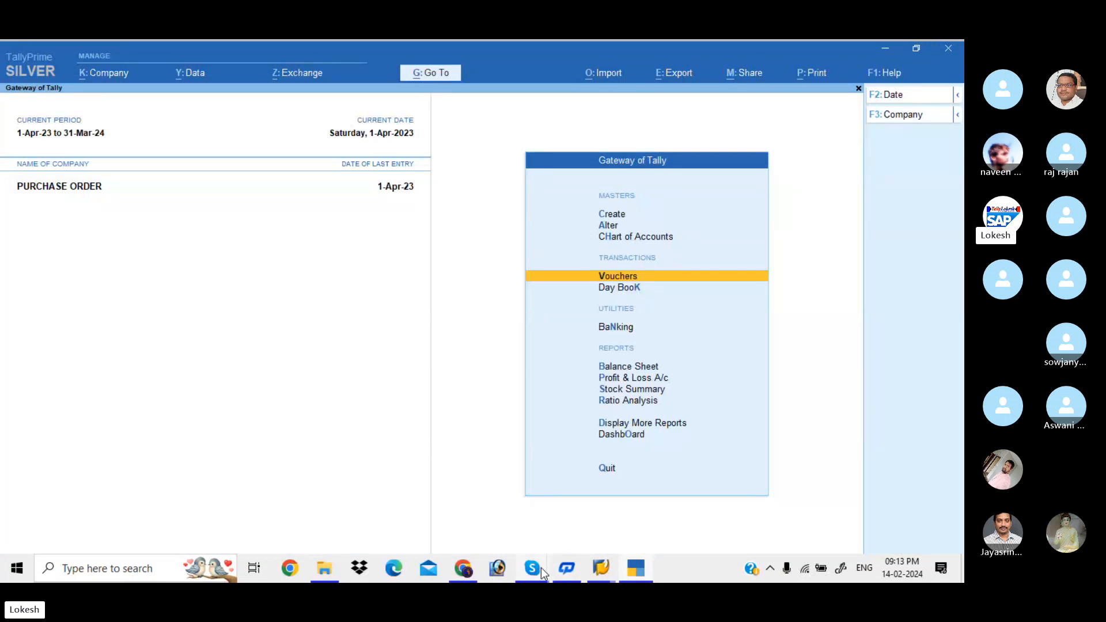
Switch to the Tally Prime 42 call in Skype, check its participant list and close the list
mouse_move(541, 568)
click(512, 502)
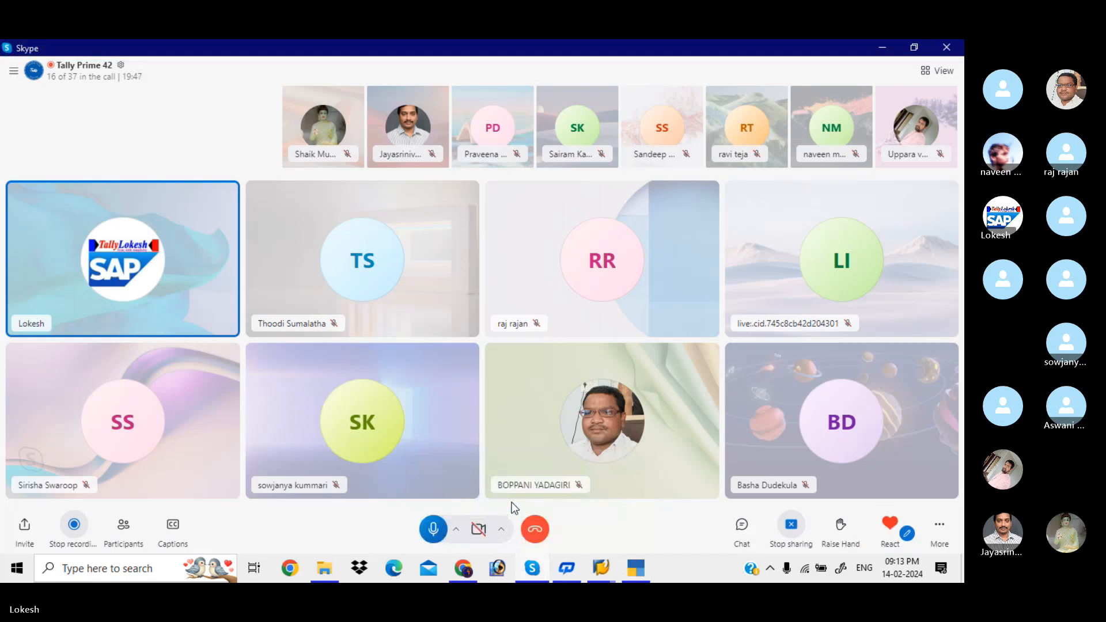
click(124, 527)
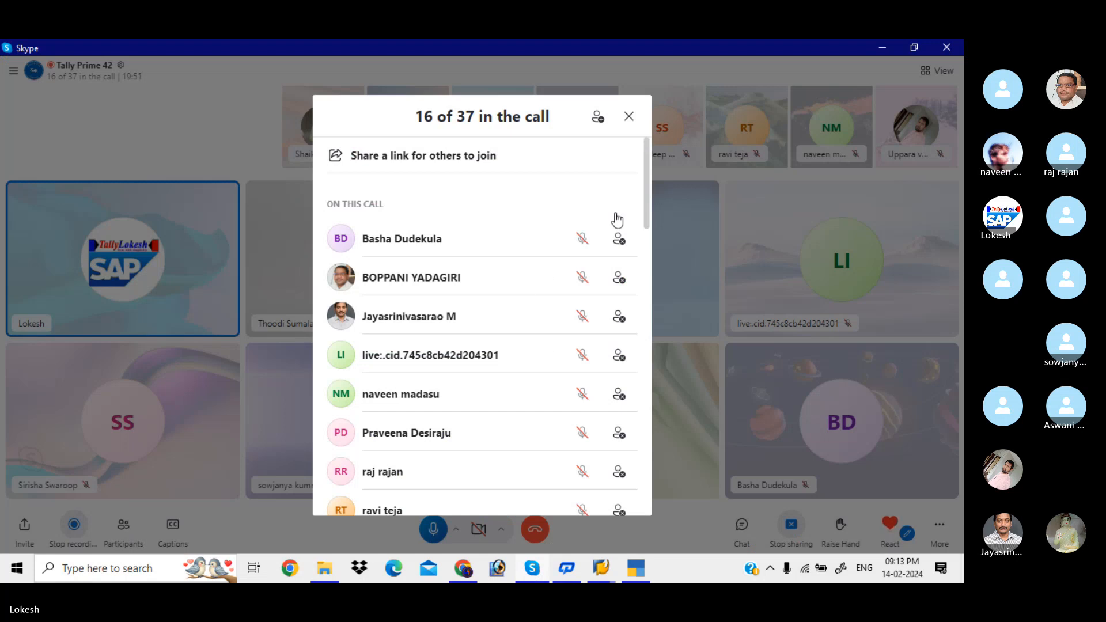
drag(648, 214, 637, 184)
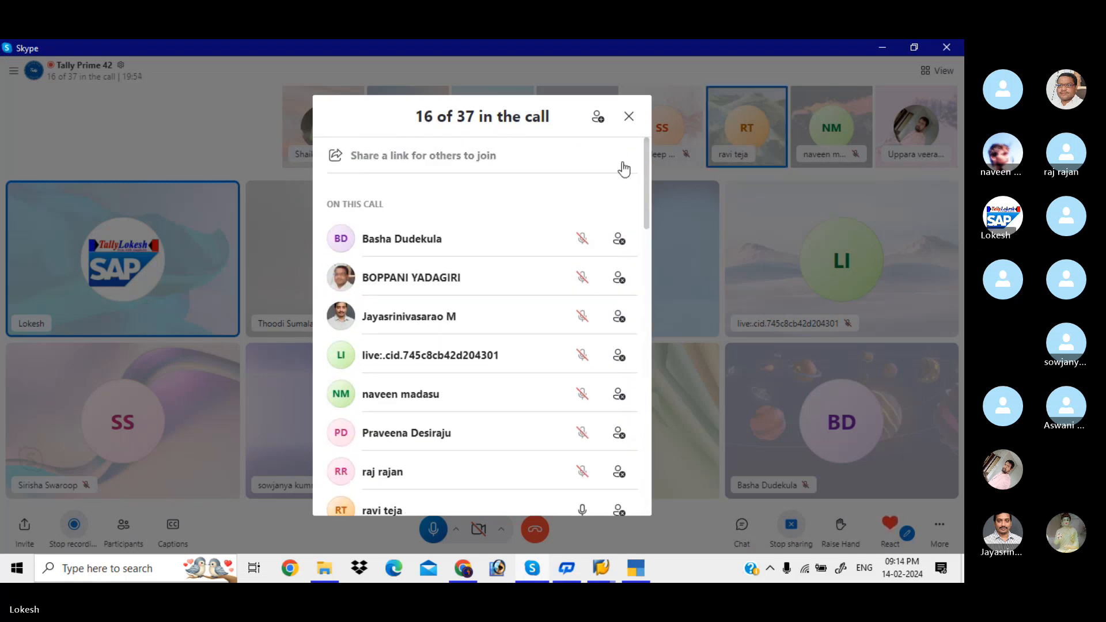
click(629, 118)
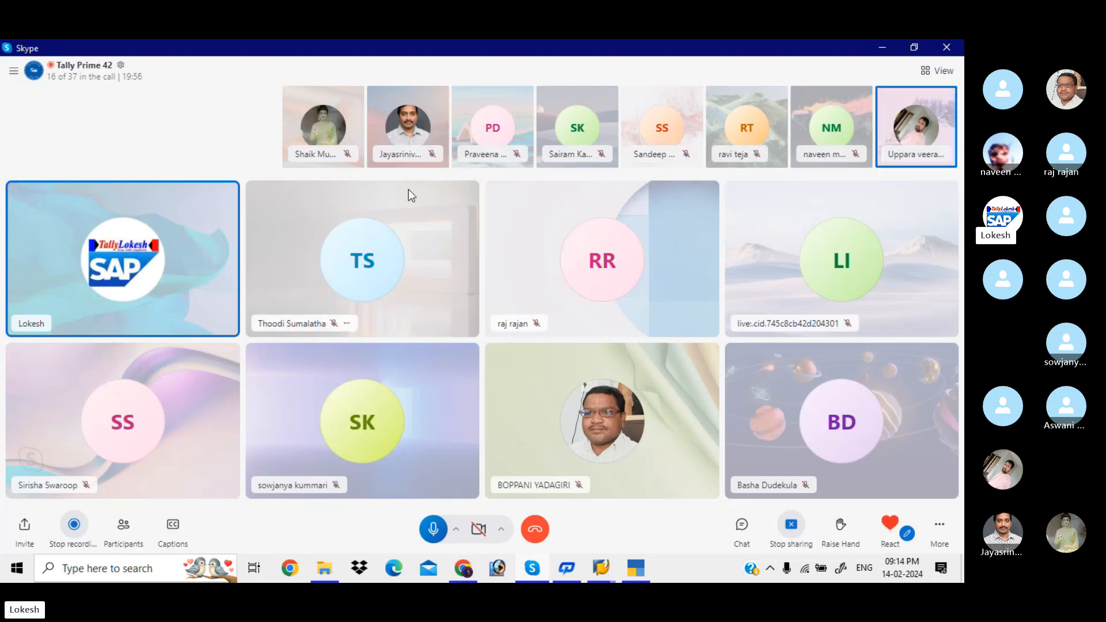